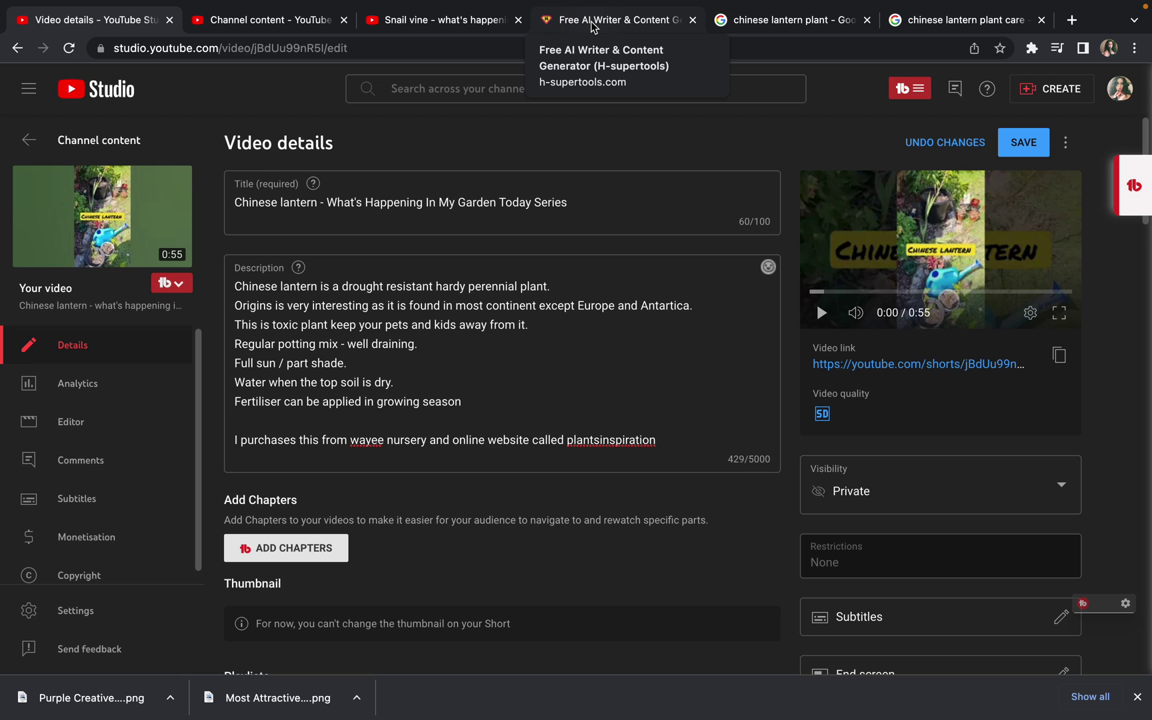
- Return to the AI Writer page and scroll back to the top
click(592, 27)
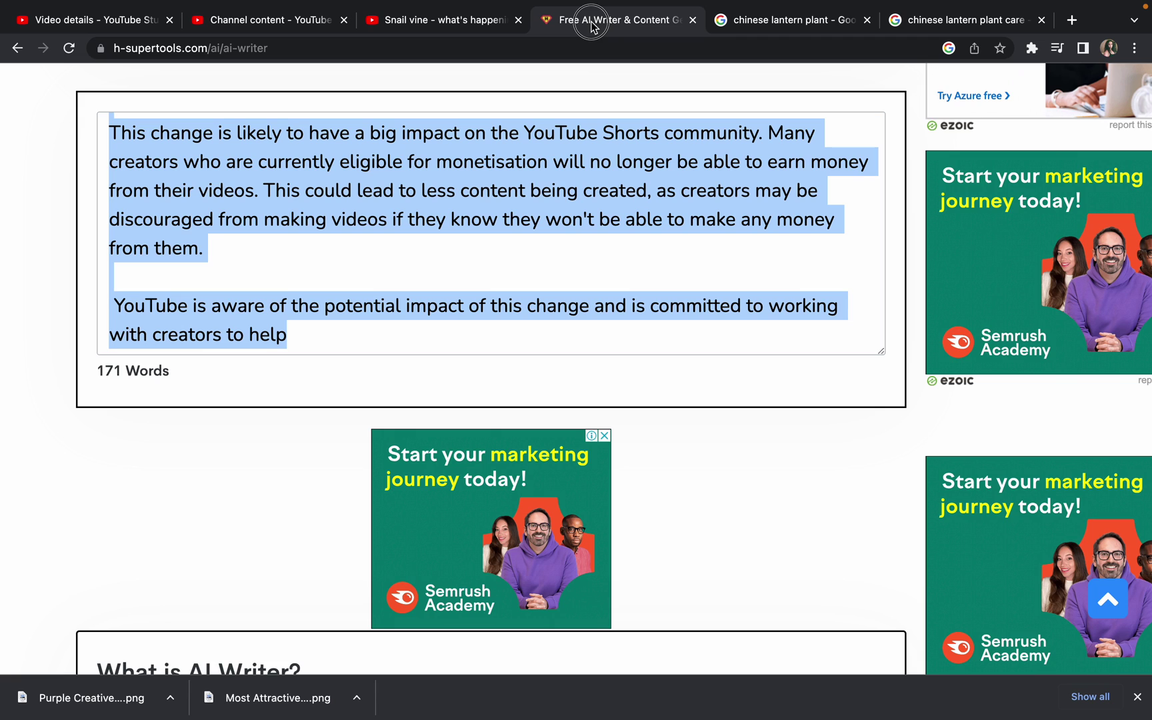
click(525, 72)
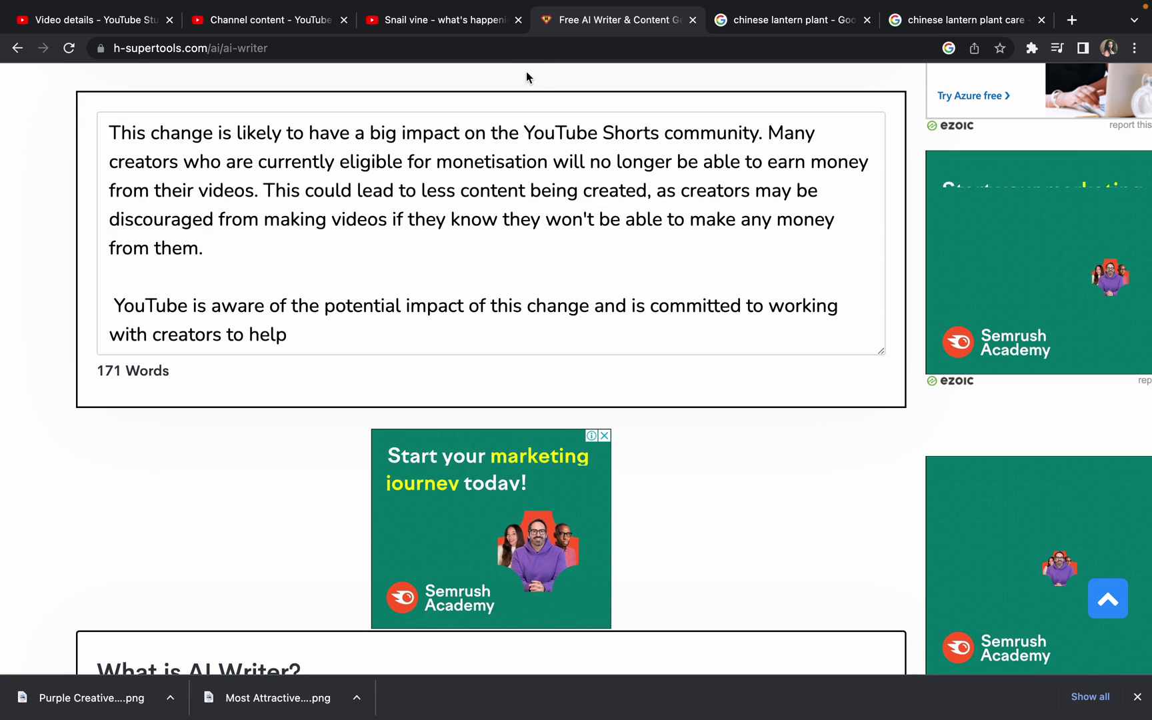
scroll(525, 77, up, 1)
scroll(526, 76, up, 1)
scroll(525, 76, up, 3)
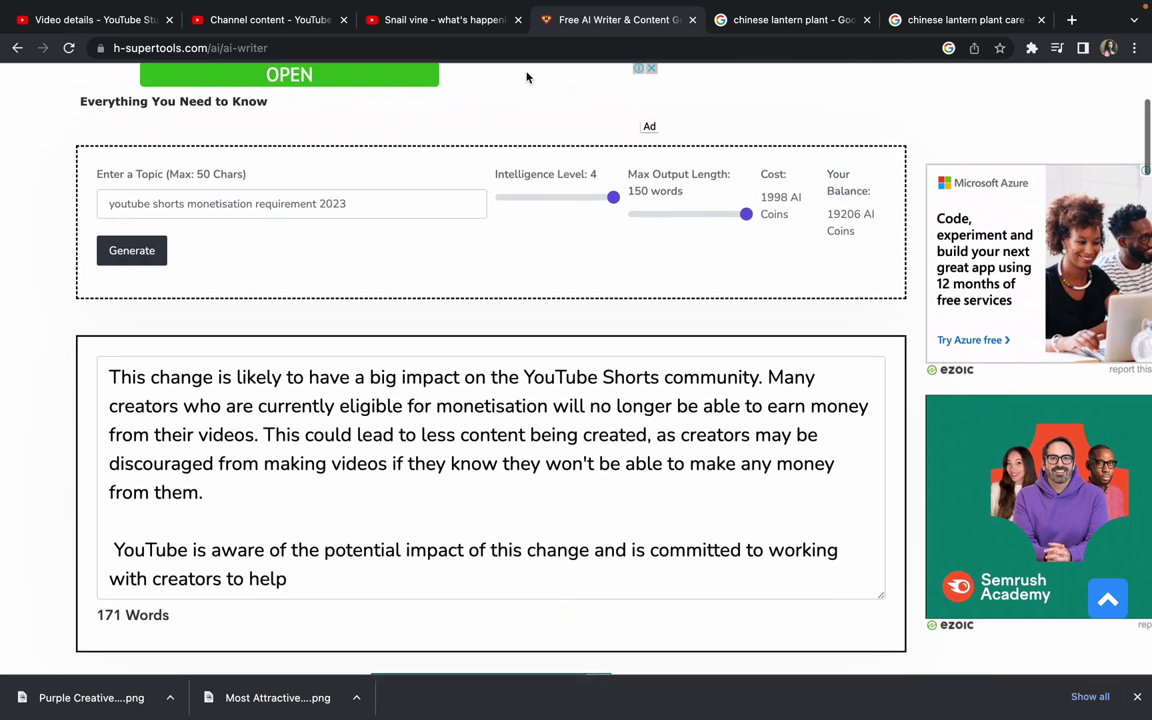
scroll(525, 76, up, 3)
scroll(527, 78, up, 2)
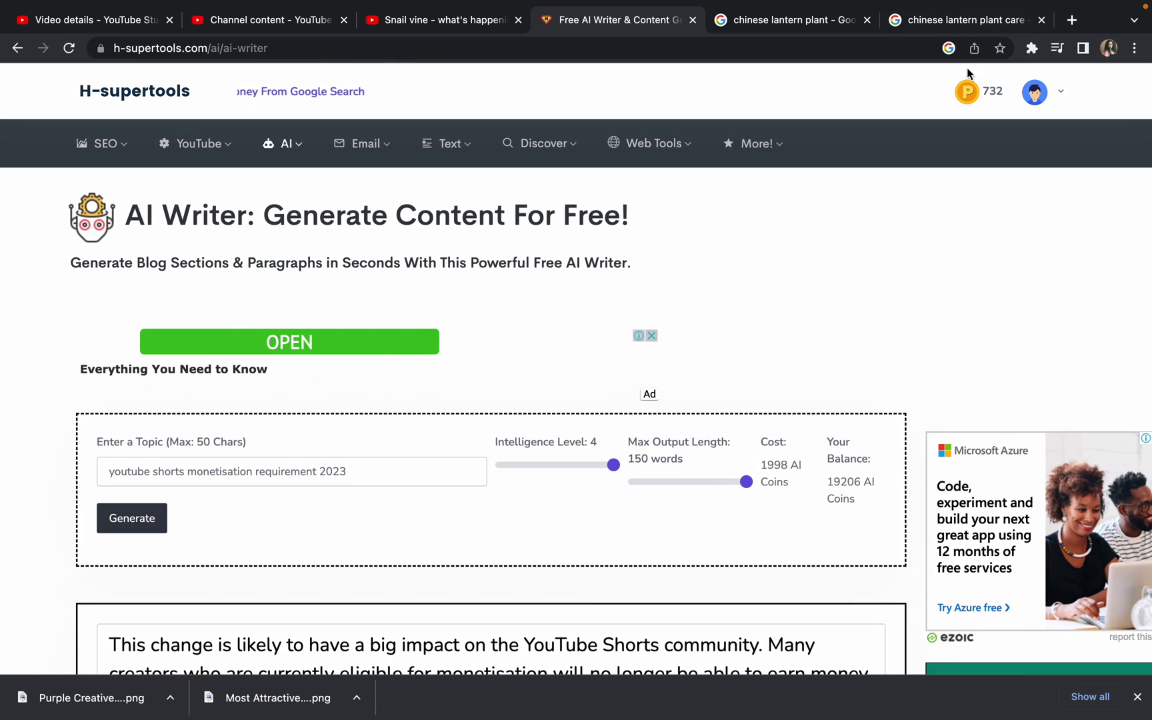
- Log out of H-supertools, sign back in and dismiss the login success message
click(1036, 93)
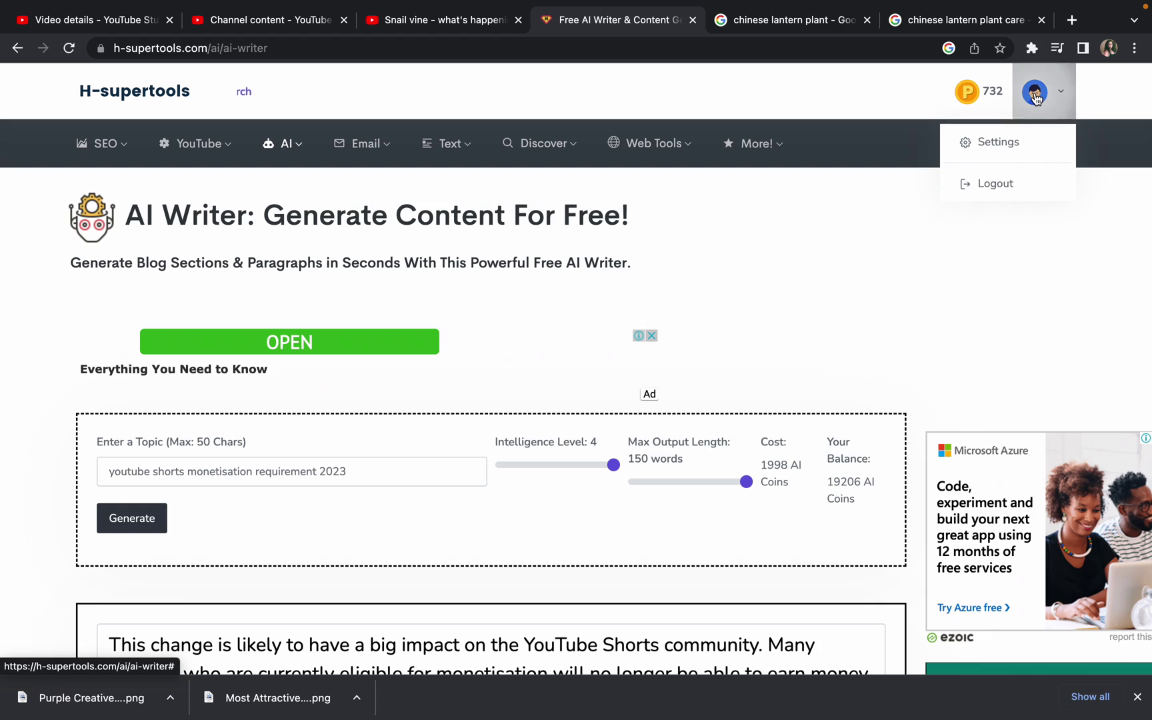
click(1003, 179)
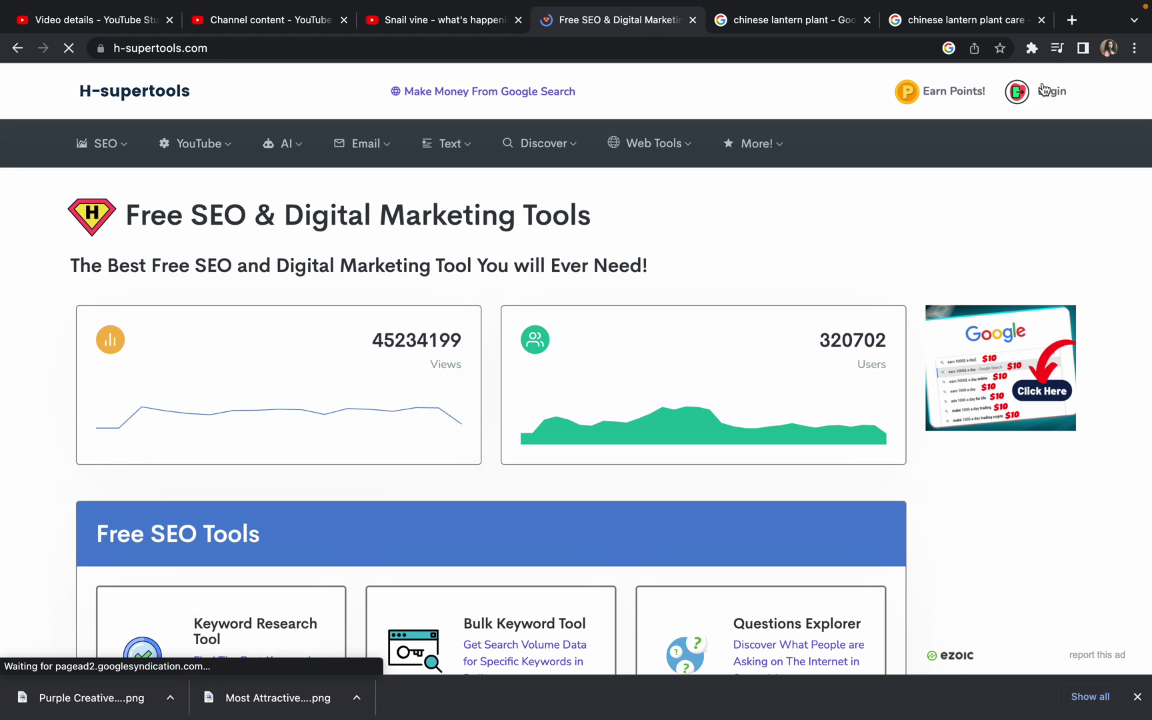
click(1043, 90)
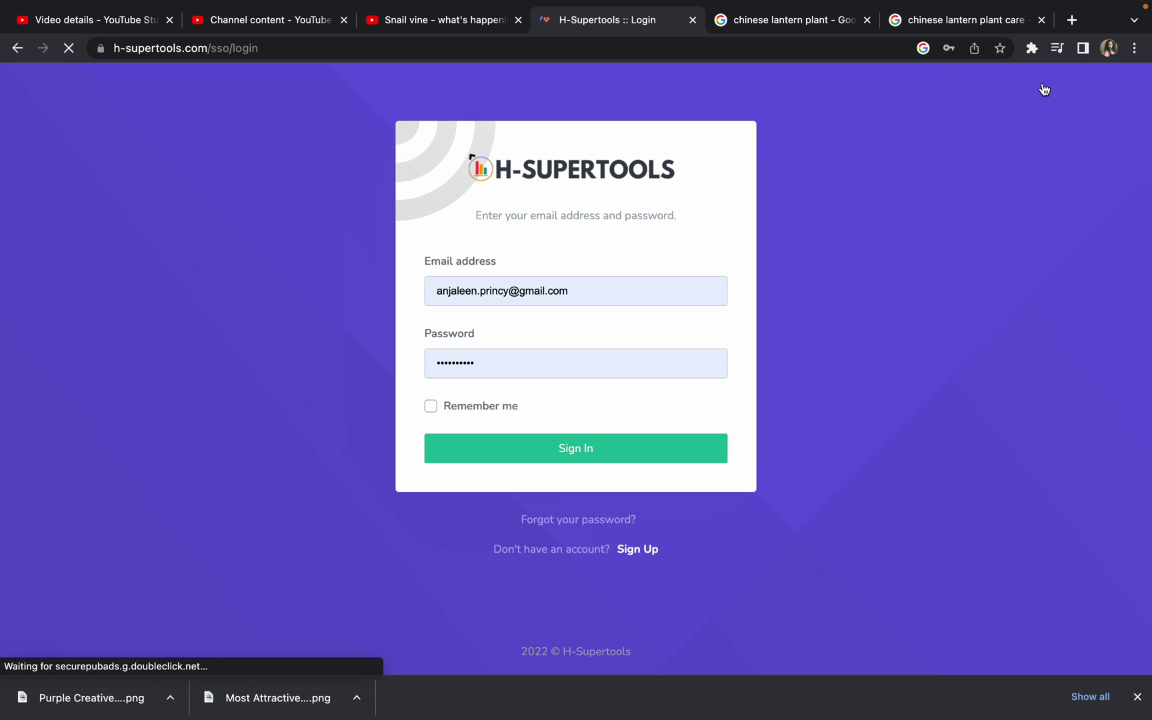
click(686, 445)
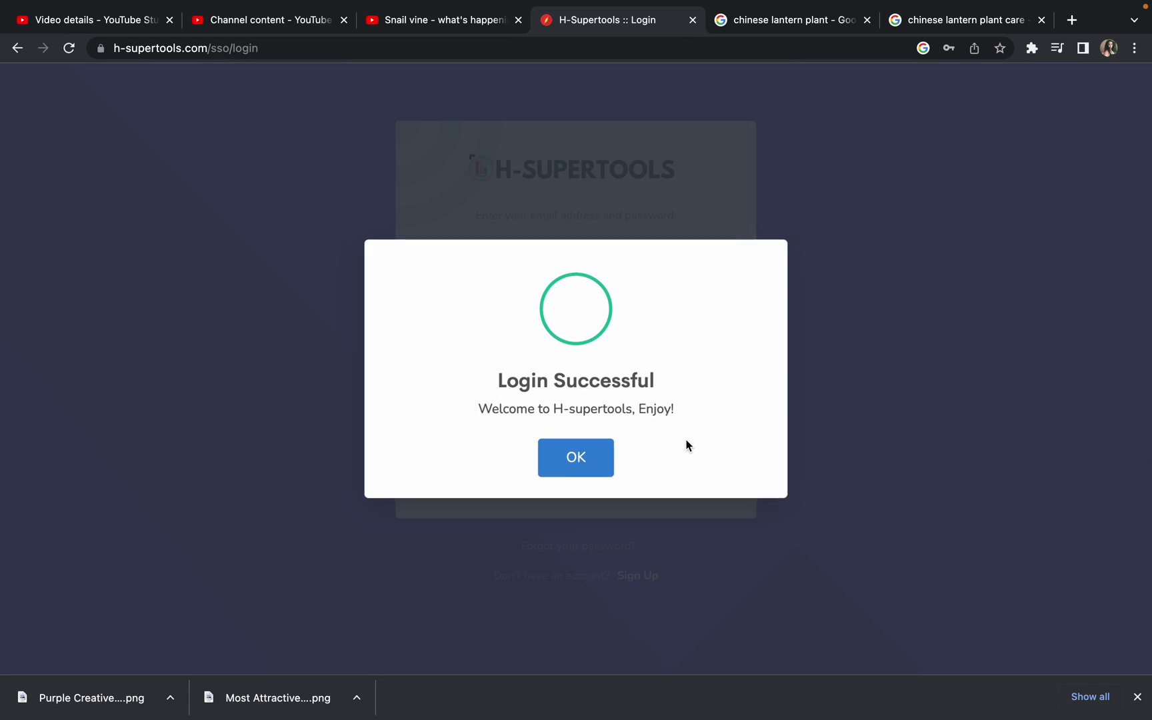
click(588, 454)
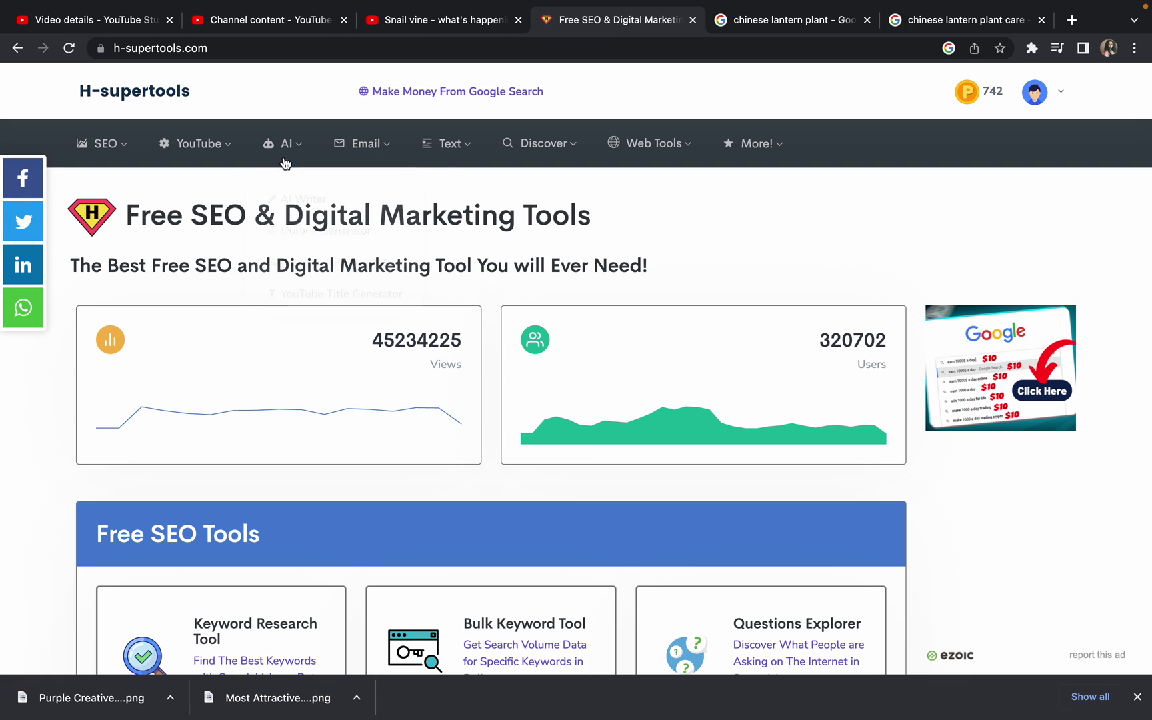
mouse_move(195, 143)
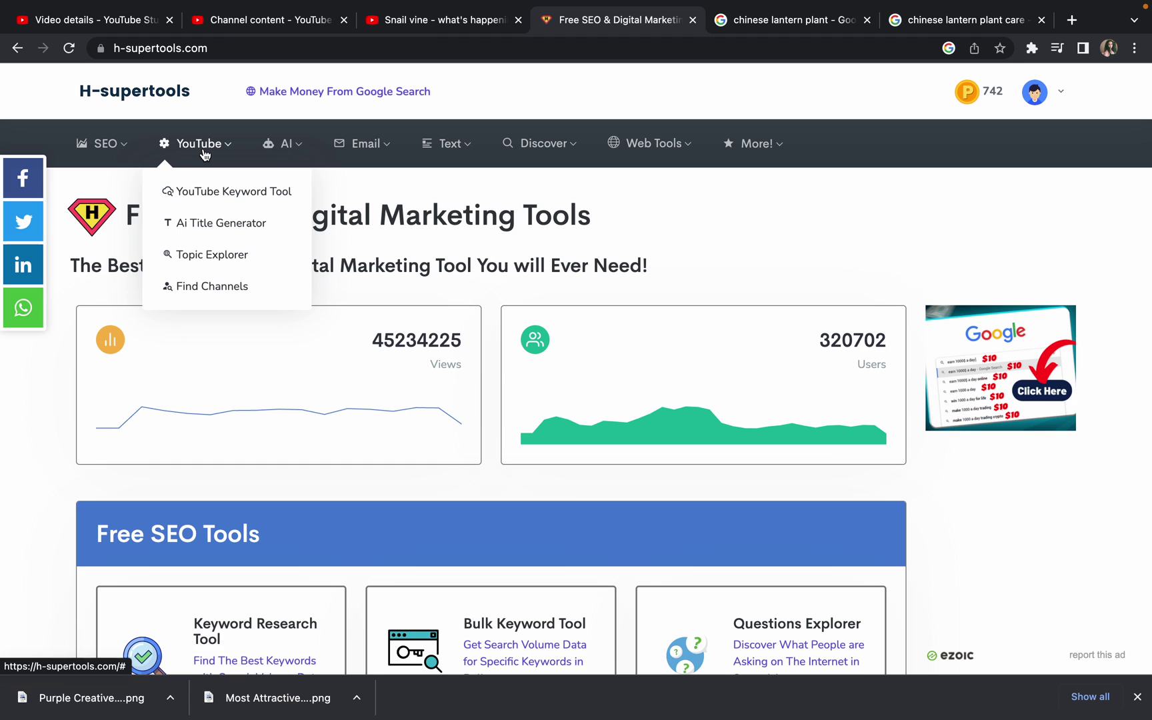
- Generate YouTube titles in Ai Title Generator for the topic 'how to use AI in content creation'
click(212, 231)
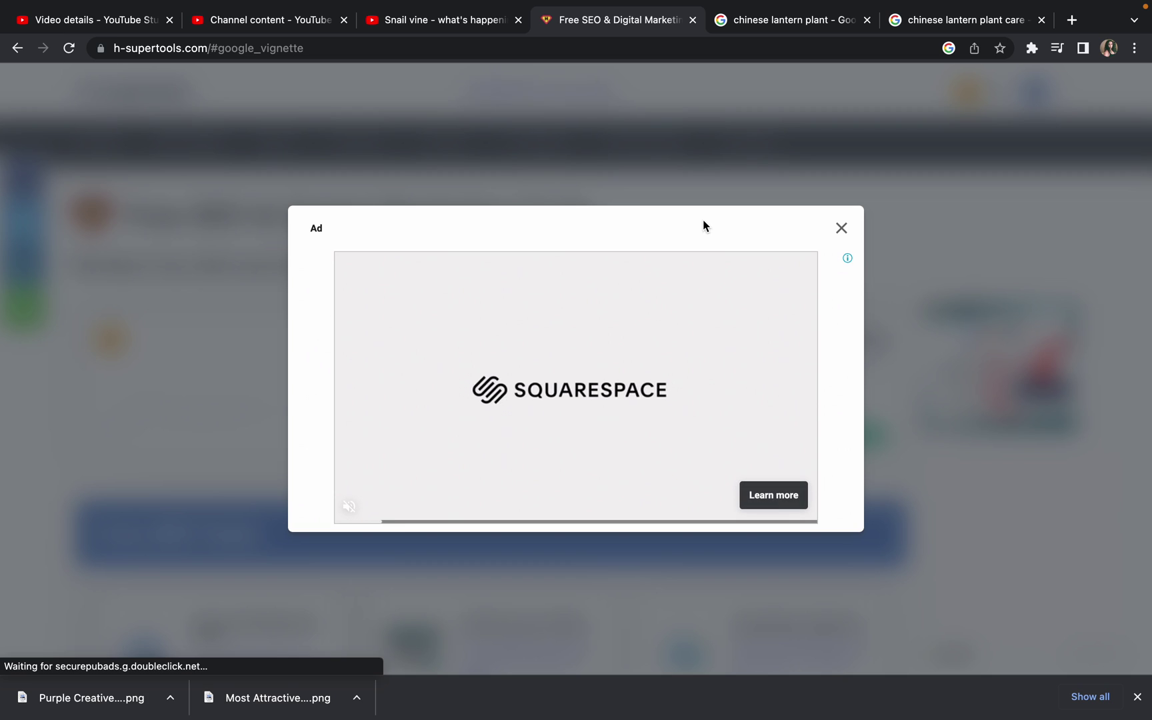
click(841, 228)
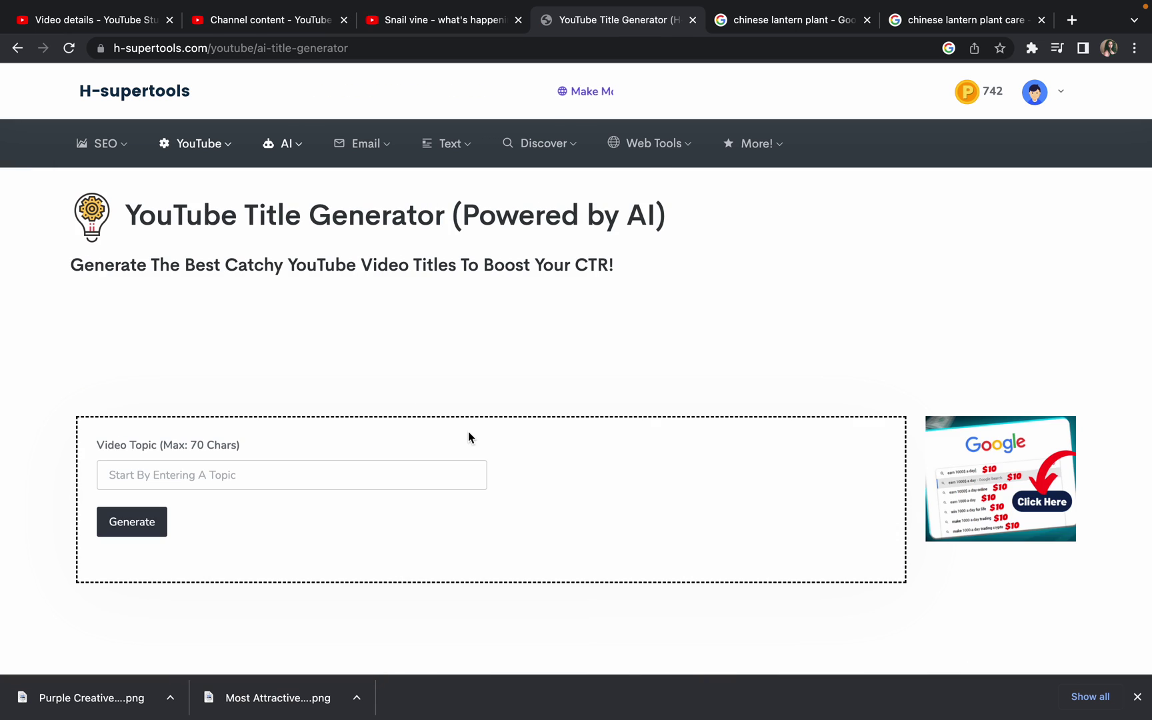
click(238, 477)
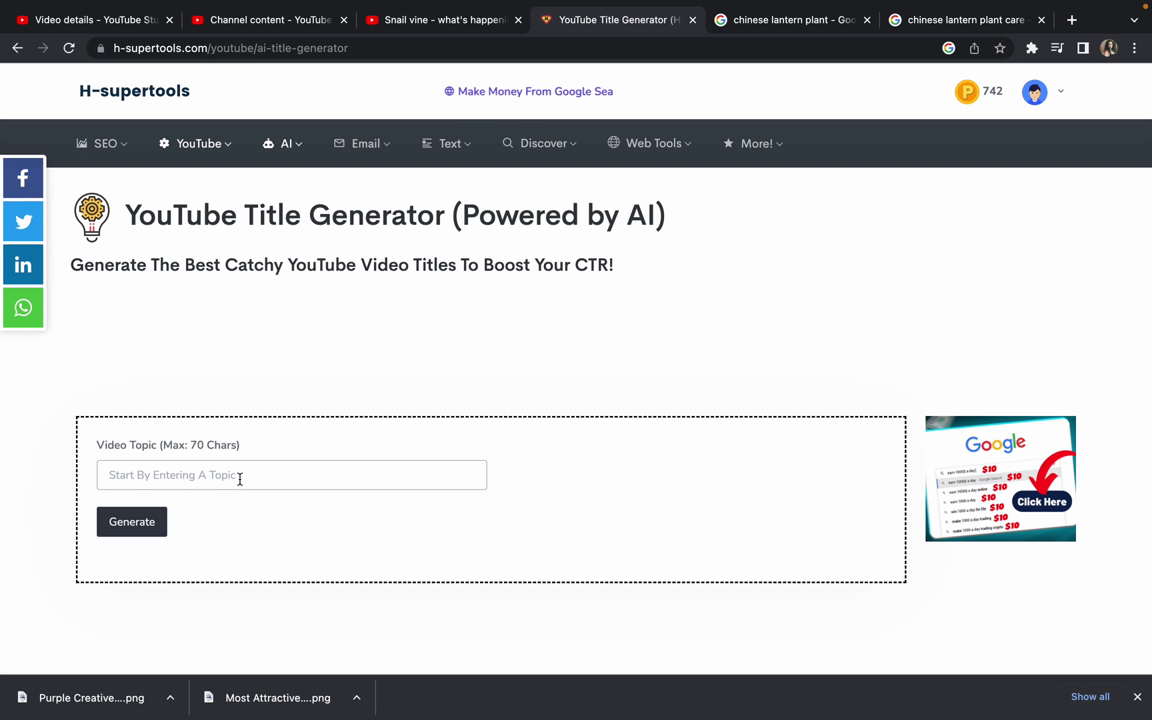
text(how )
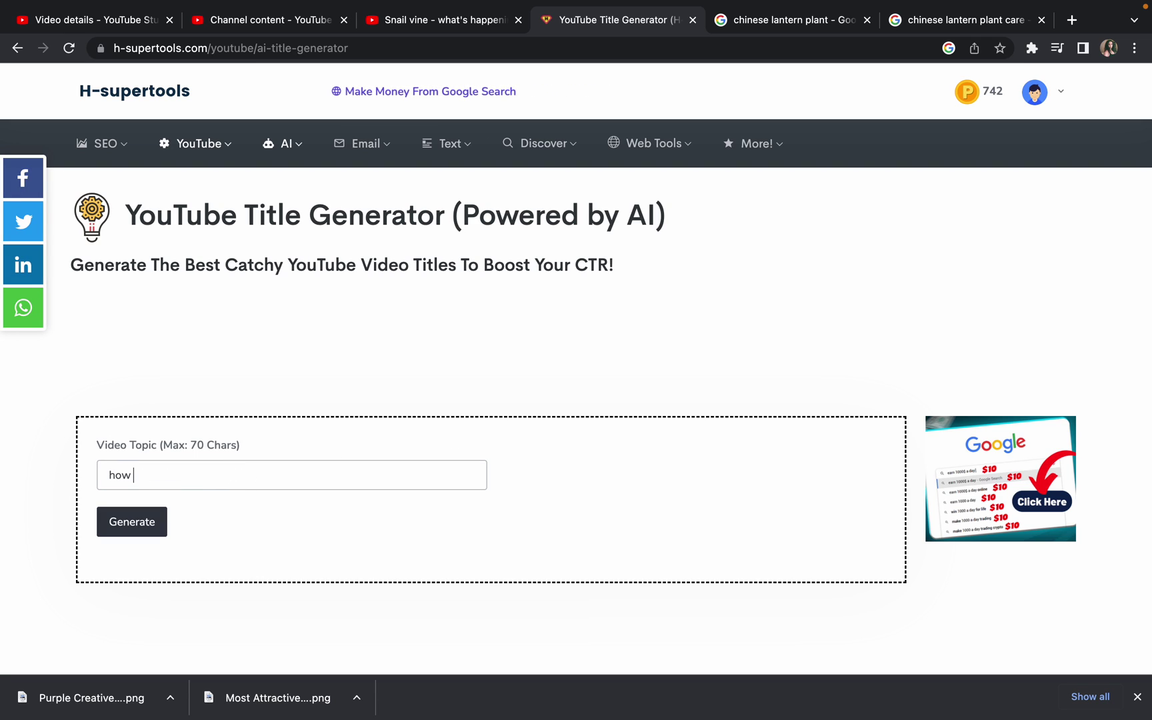
text(to )
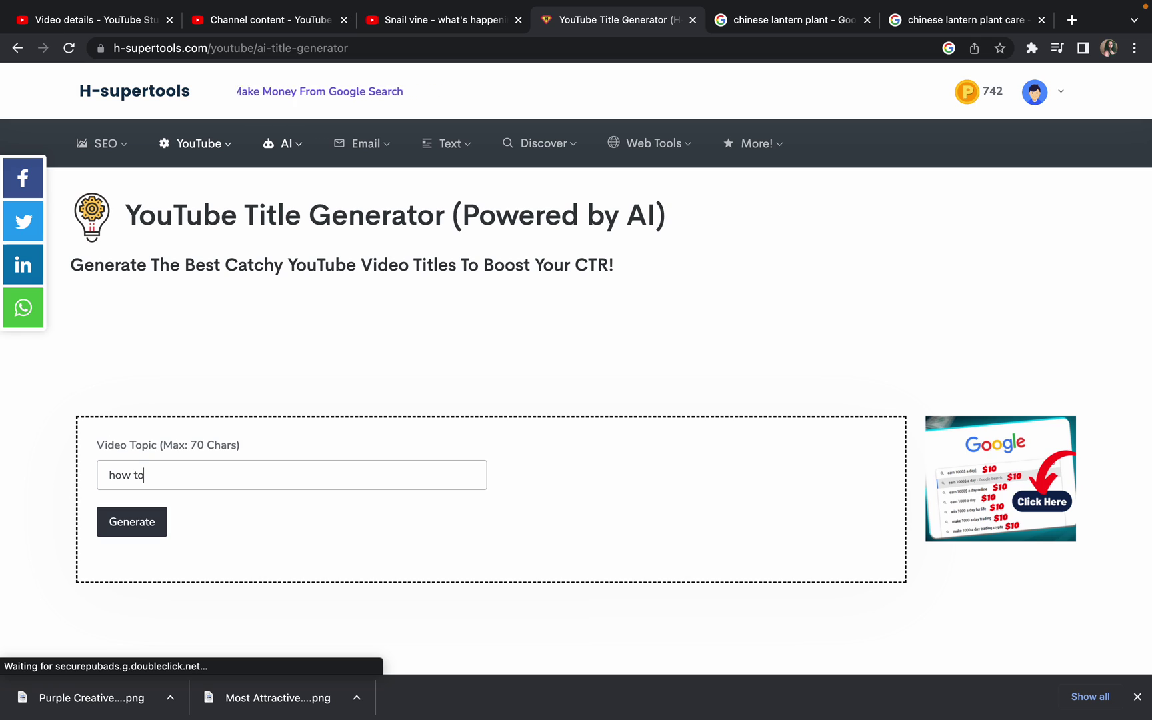
text(use )
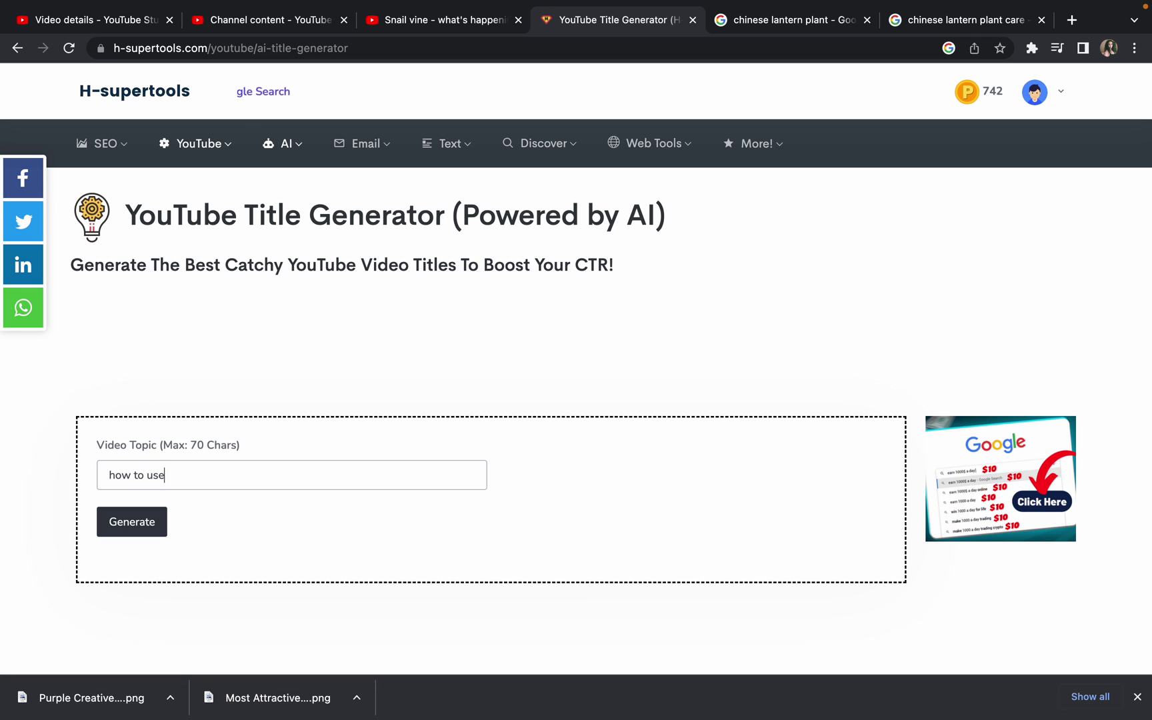
text(AI i)
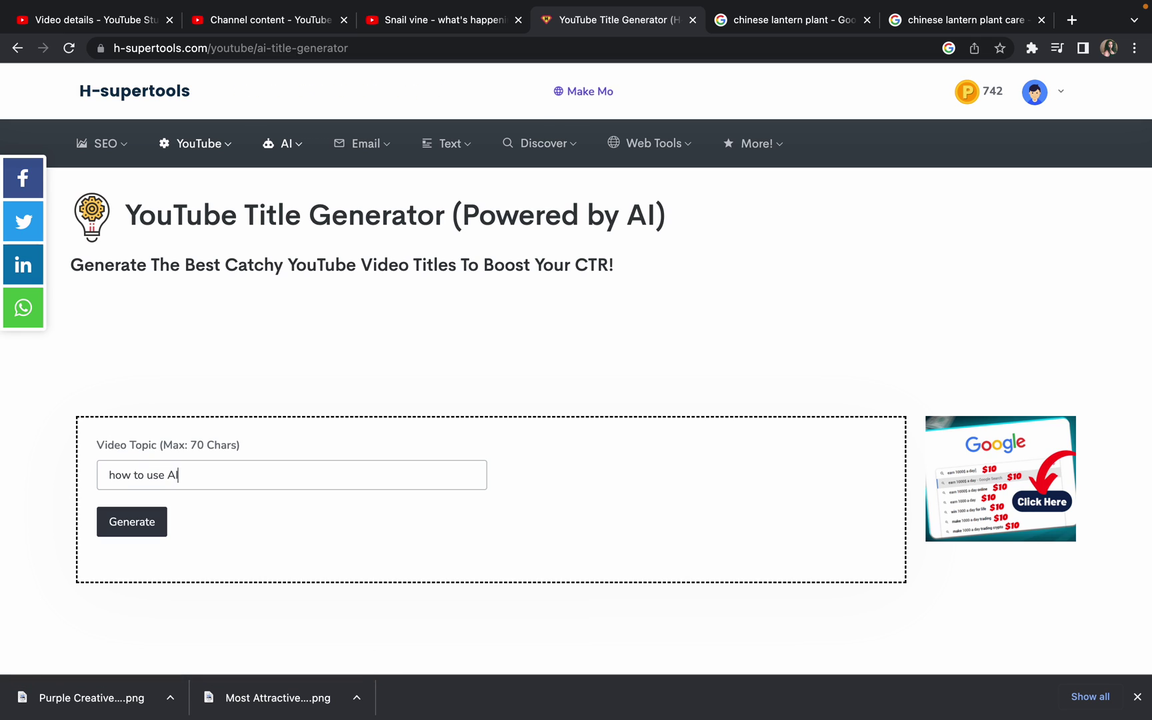
text(n)
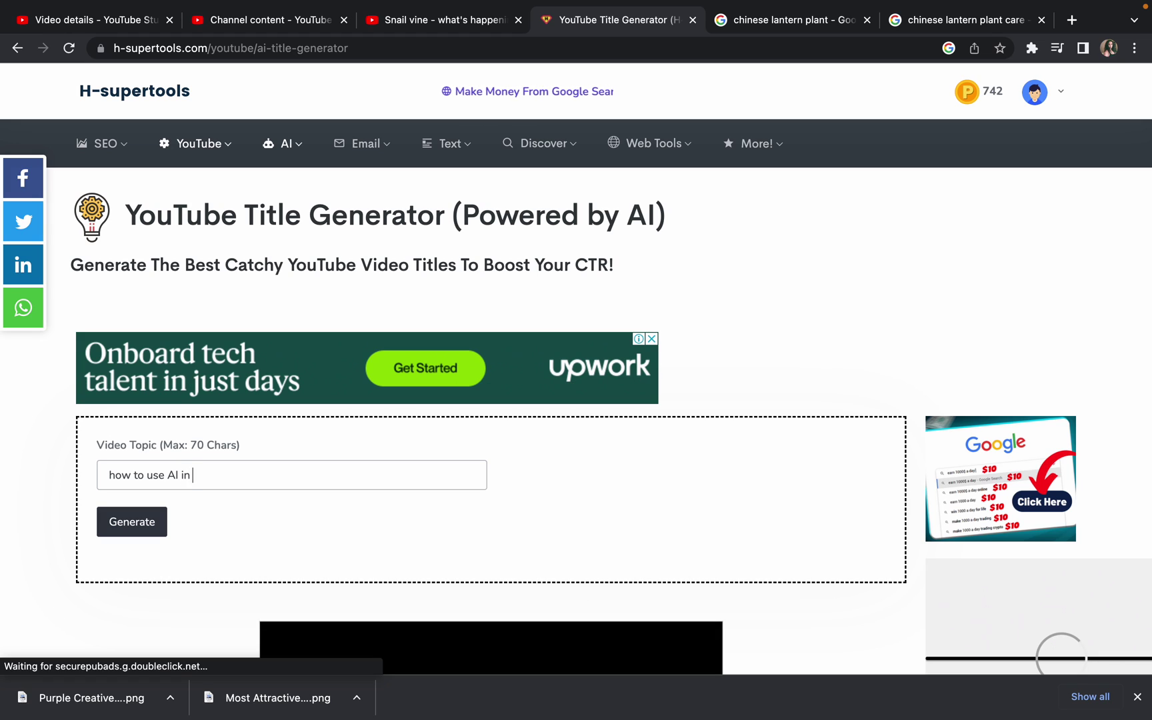
text( con)
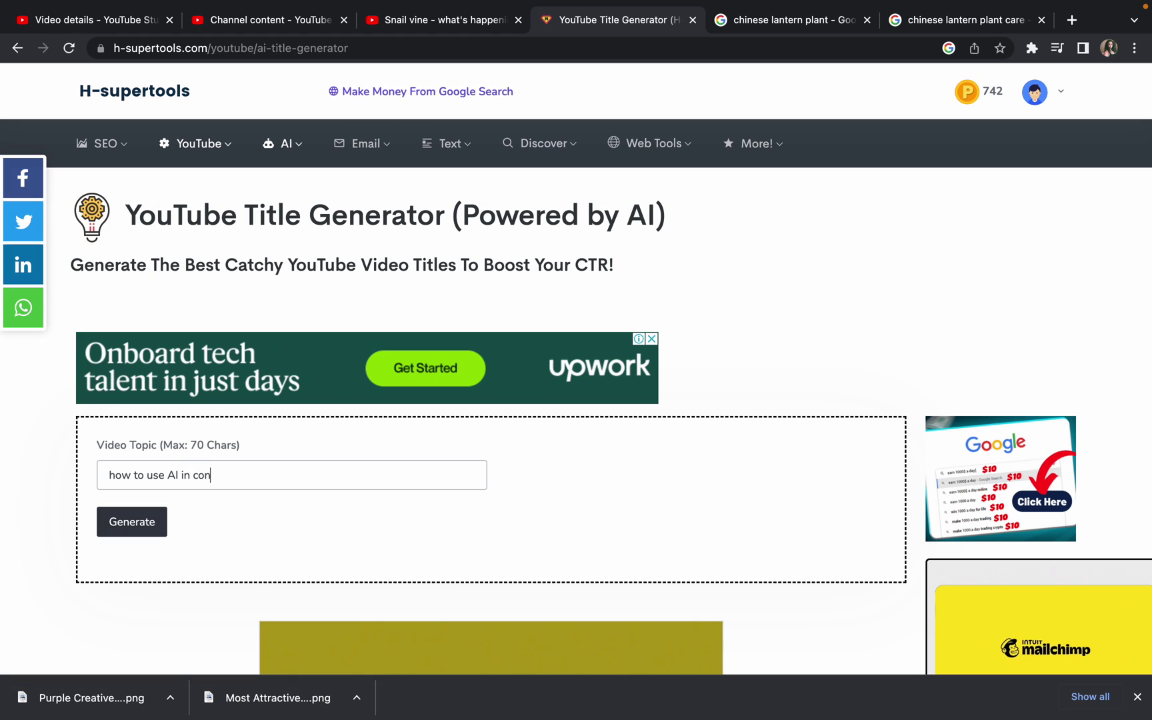
text(tent )
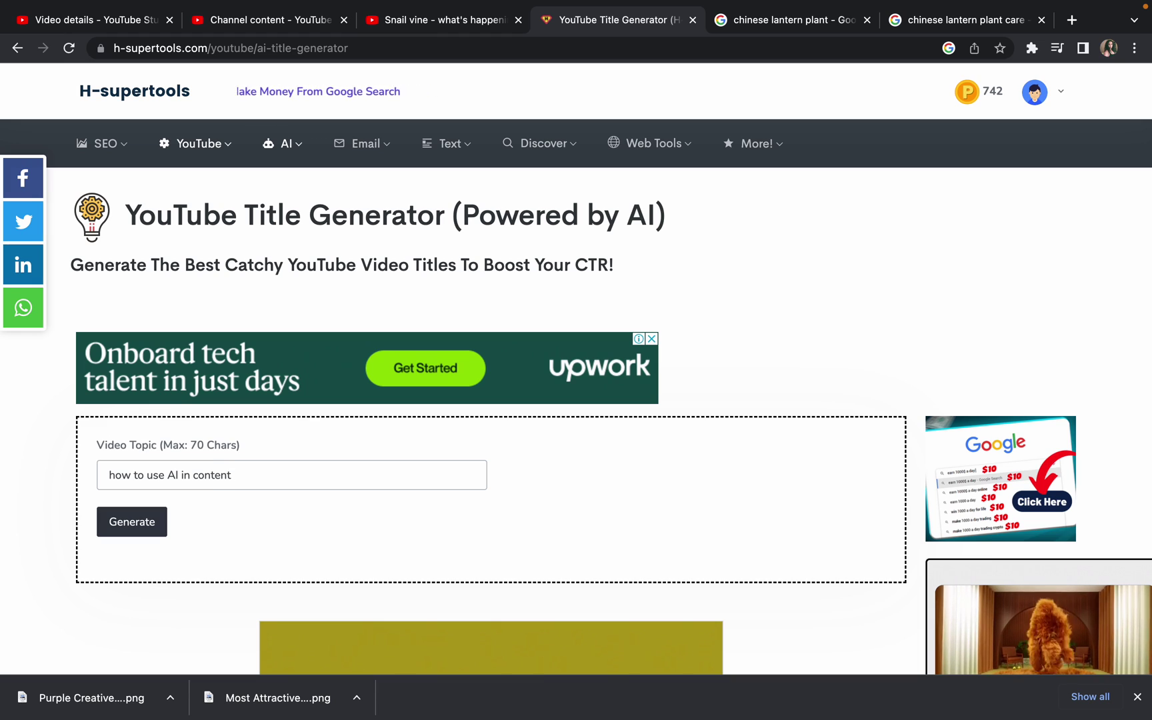
text(creati)
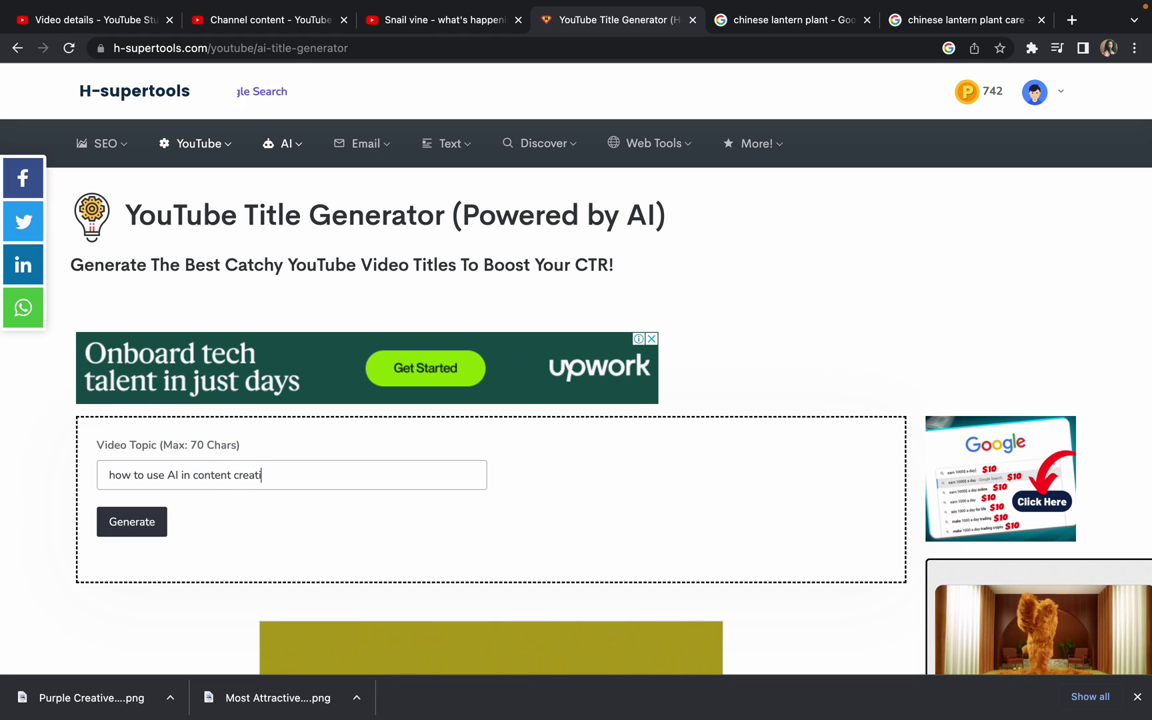
text(on)
click(152, 525)
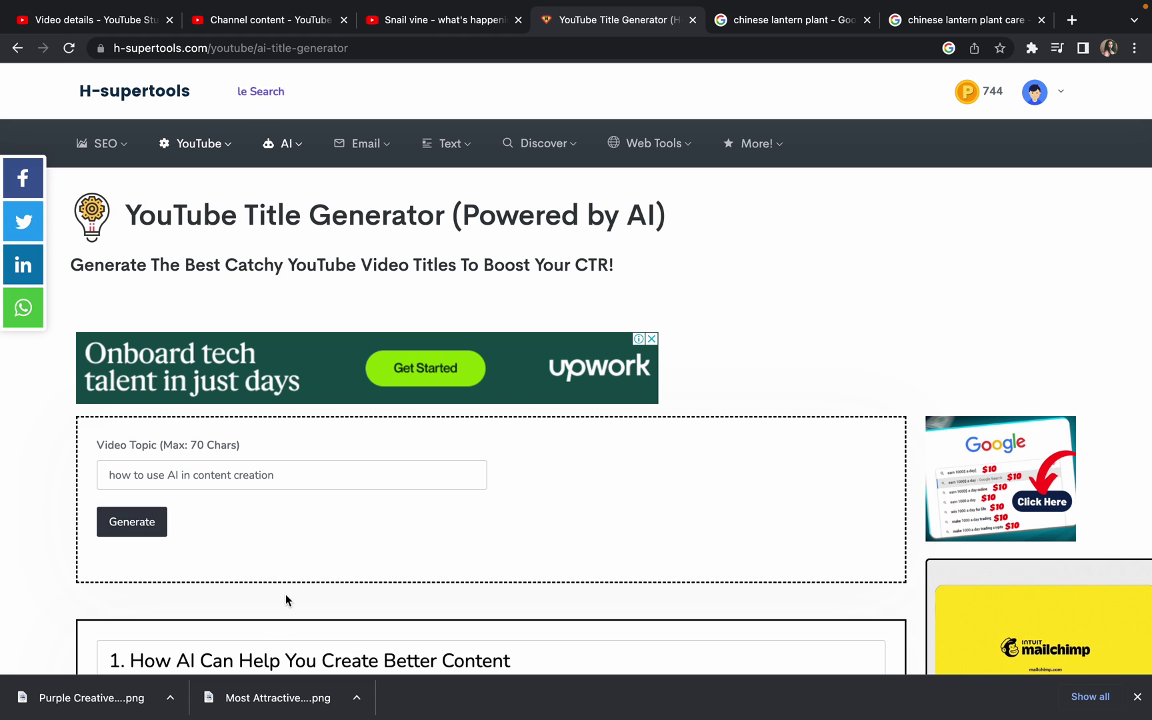
- Scroll down through the five generated titles and back up to the top
scroll(285, 594, down, 5)
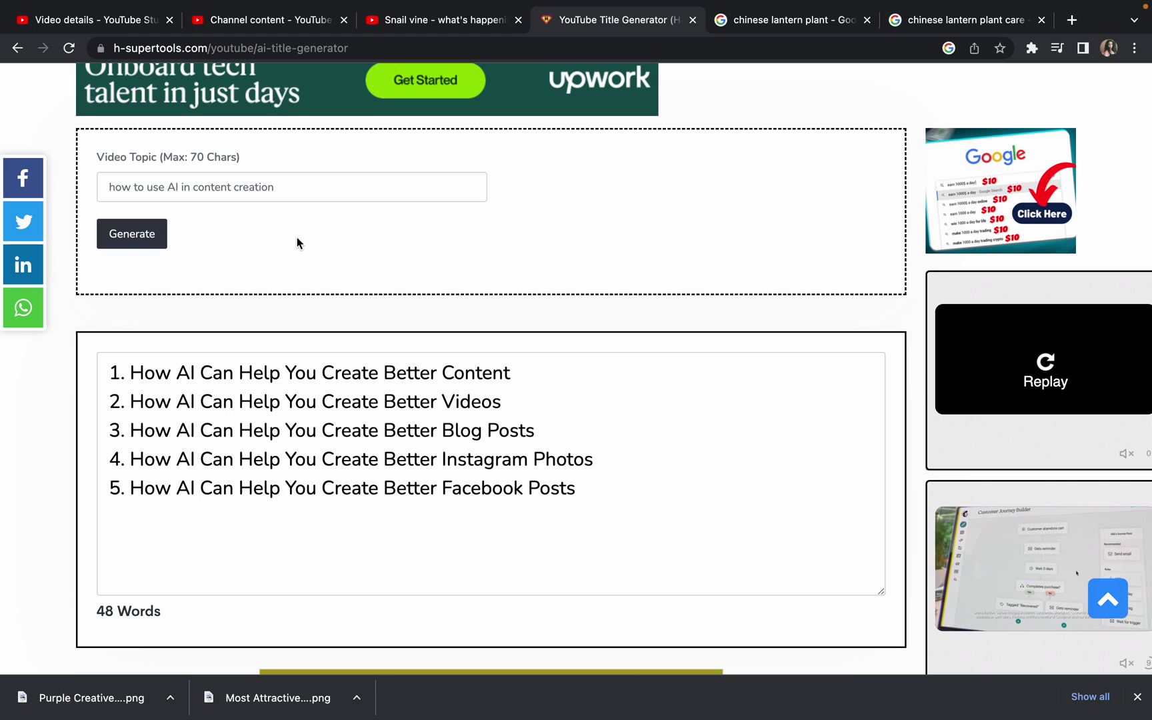
scroll(496, 227, up, 2)
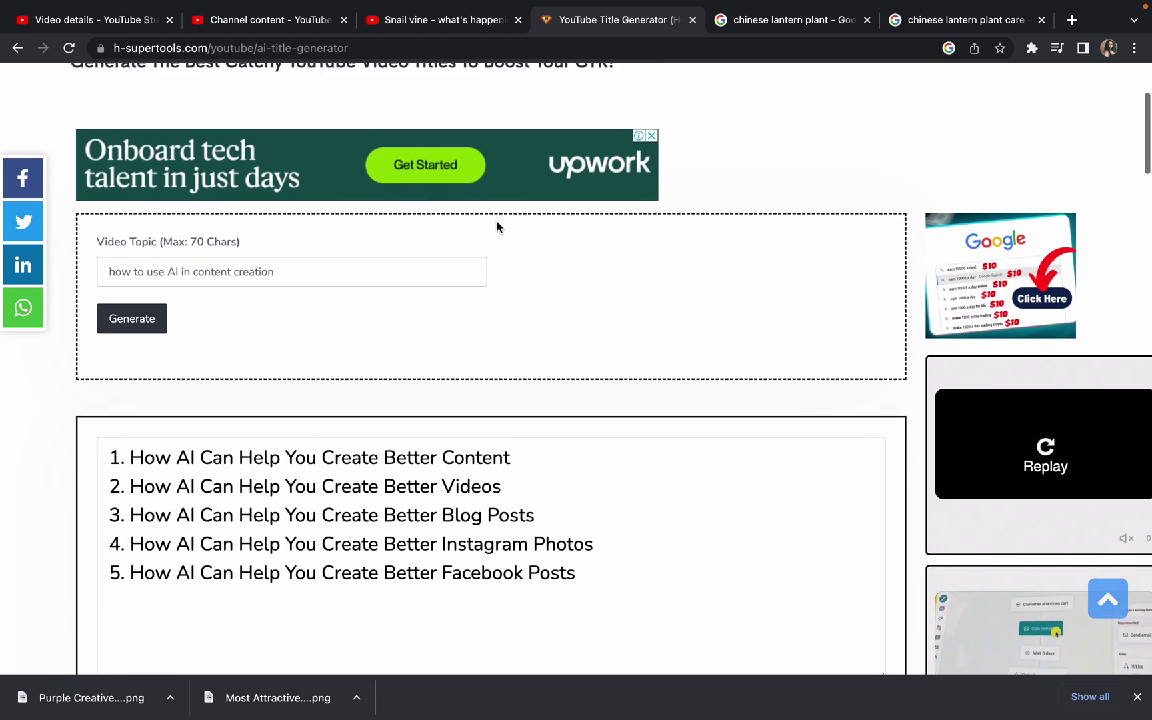
scroll(496, 226, up, 3)
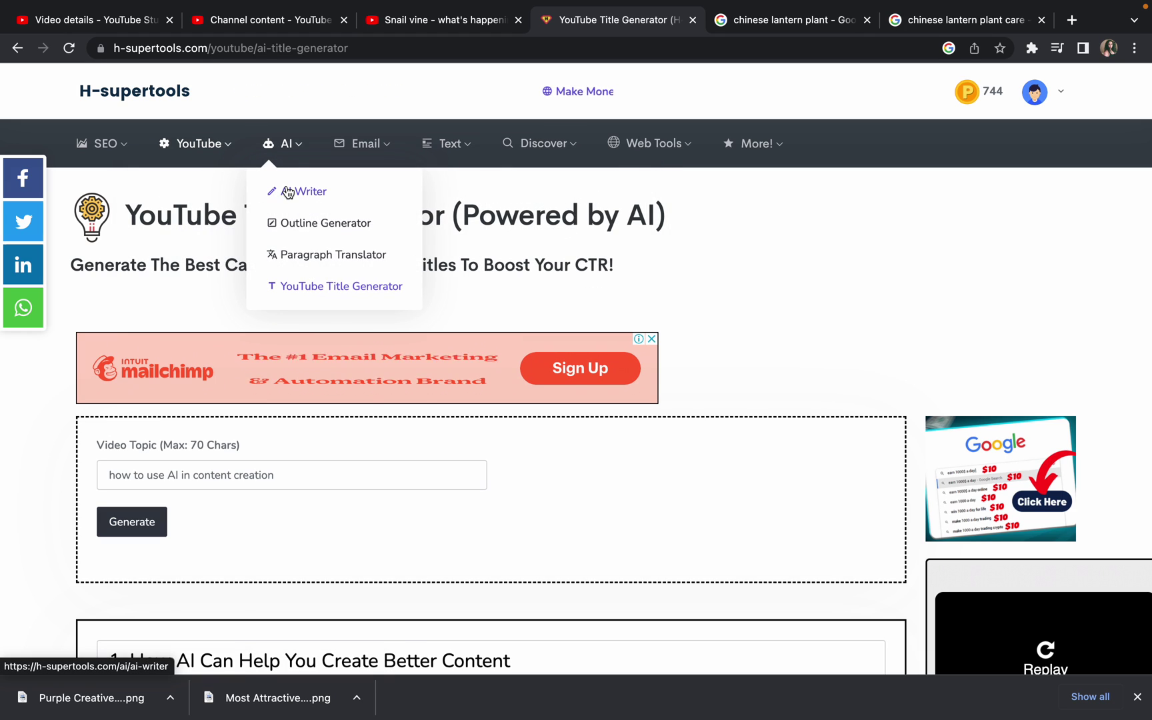
mouse_move(282, 143)
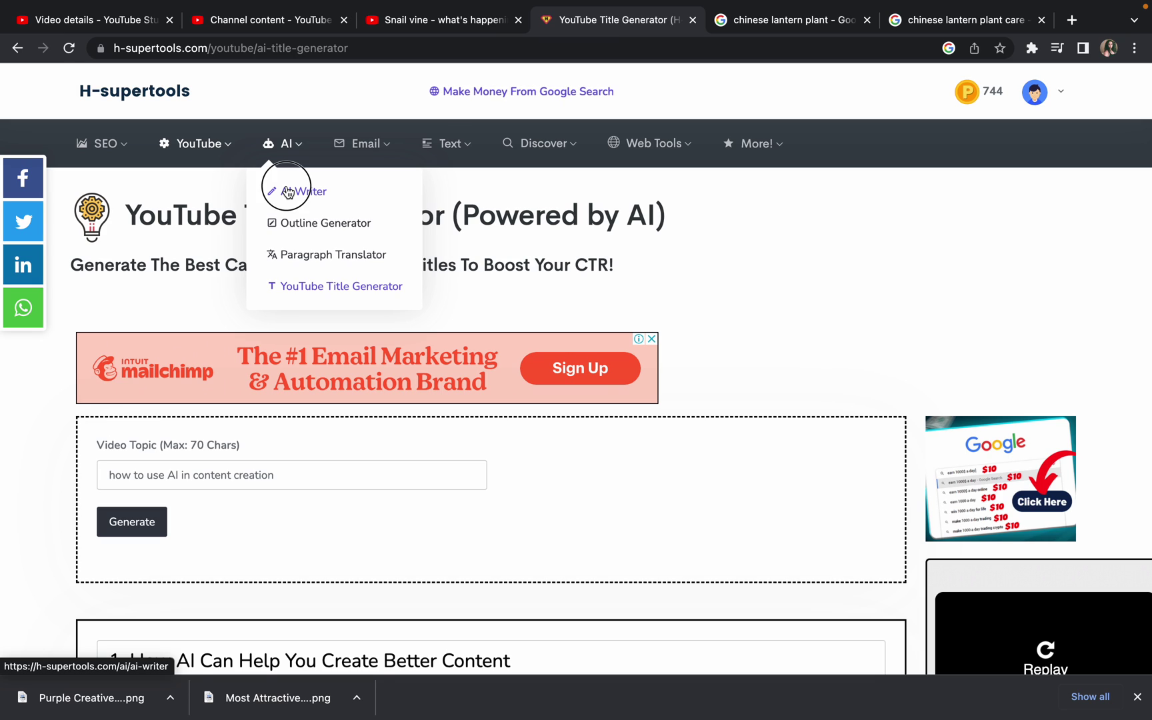
- Regenerate titles and select the first one, 'How to Create Videos with AI: Tips for Anyone'
click(288, 193)
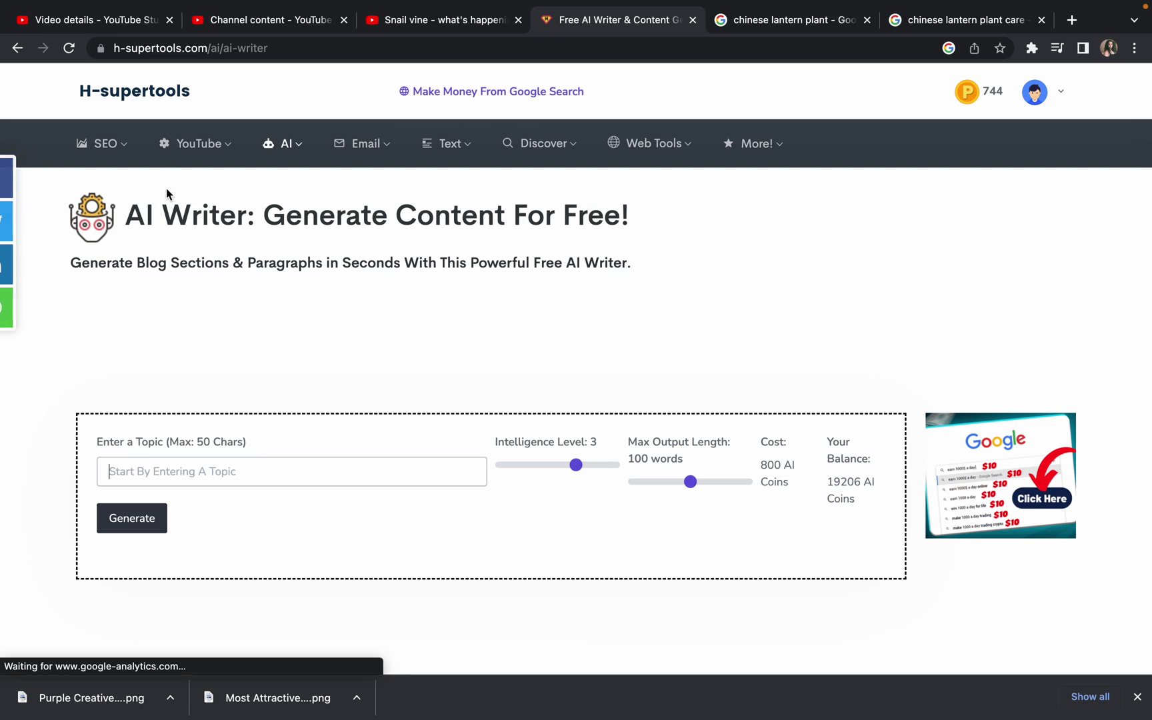
click(17, 53)
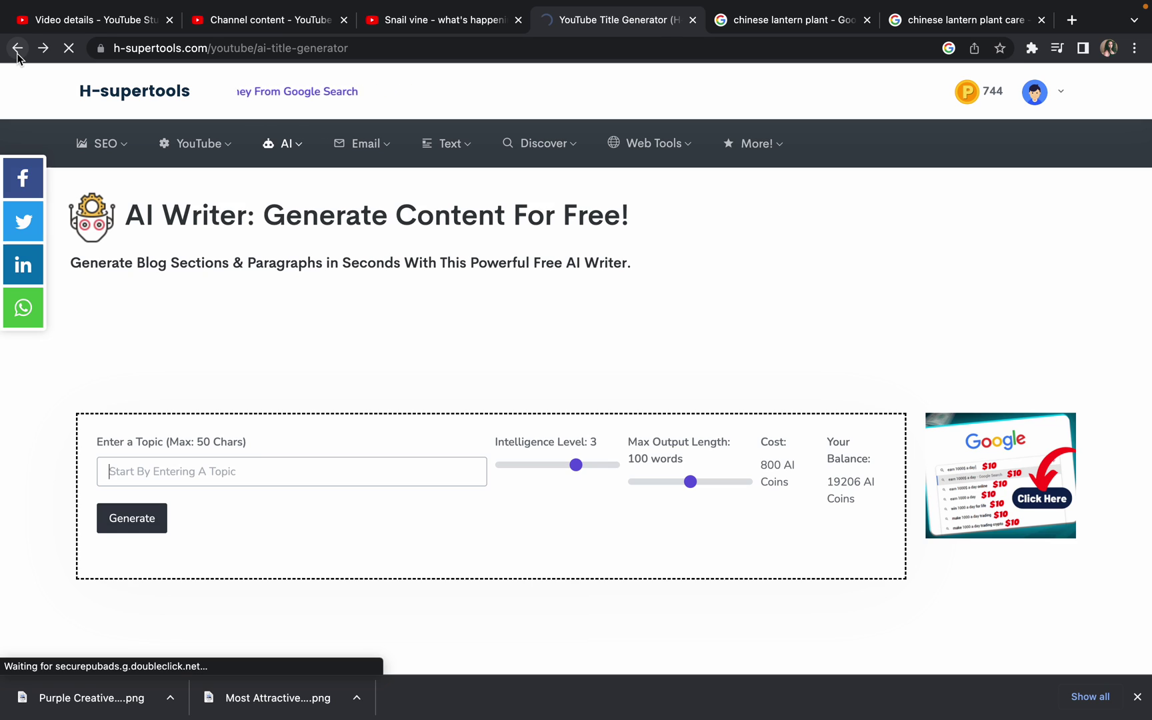
click(136, 523)
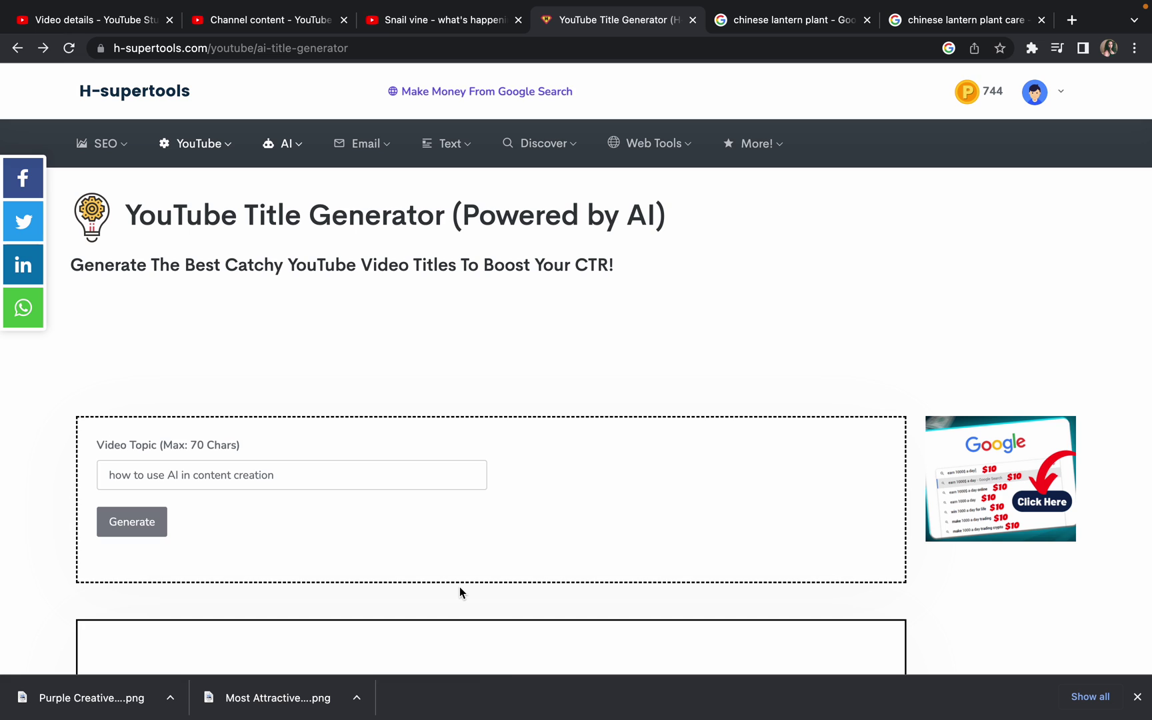
scroll(458, 586, down, 1)
scroll(459, 587, down, 5)
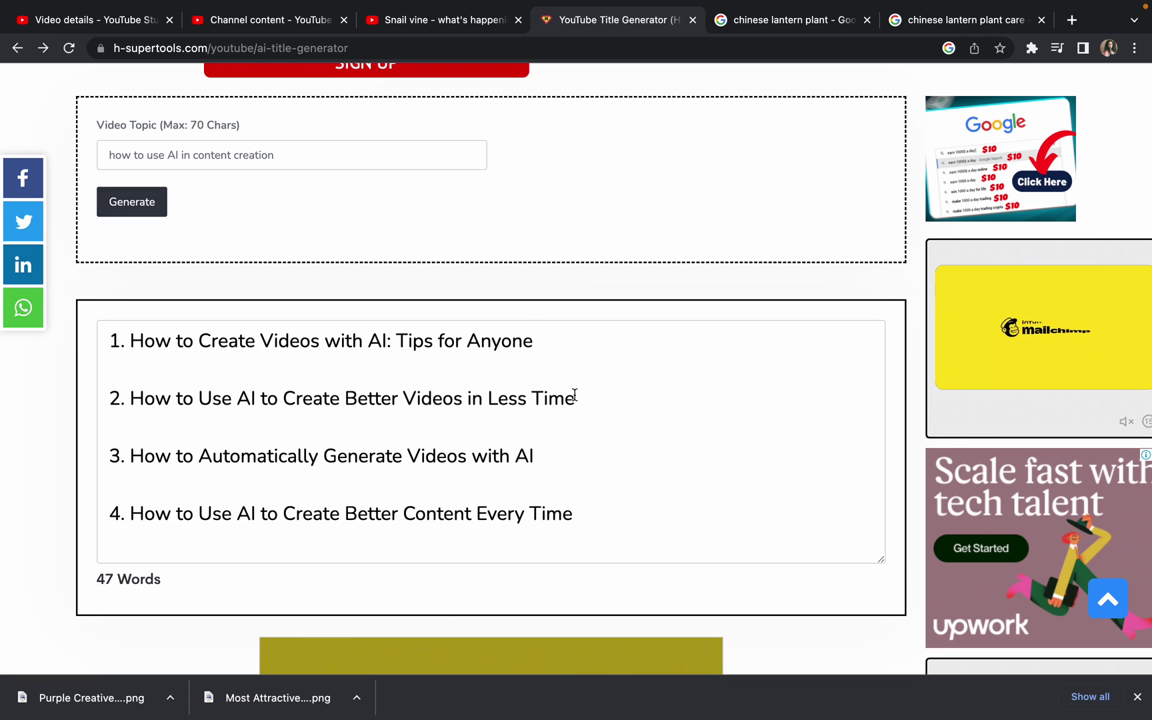
mouse_move(543, 341)
mouse_down()
mouse_move(243, 324)
mouse_move(133, 341)
mouse_up()
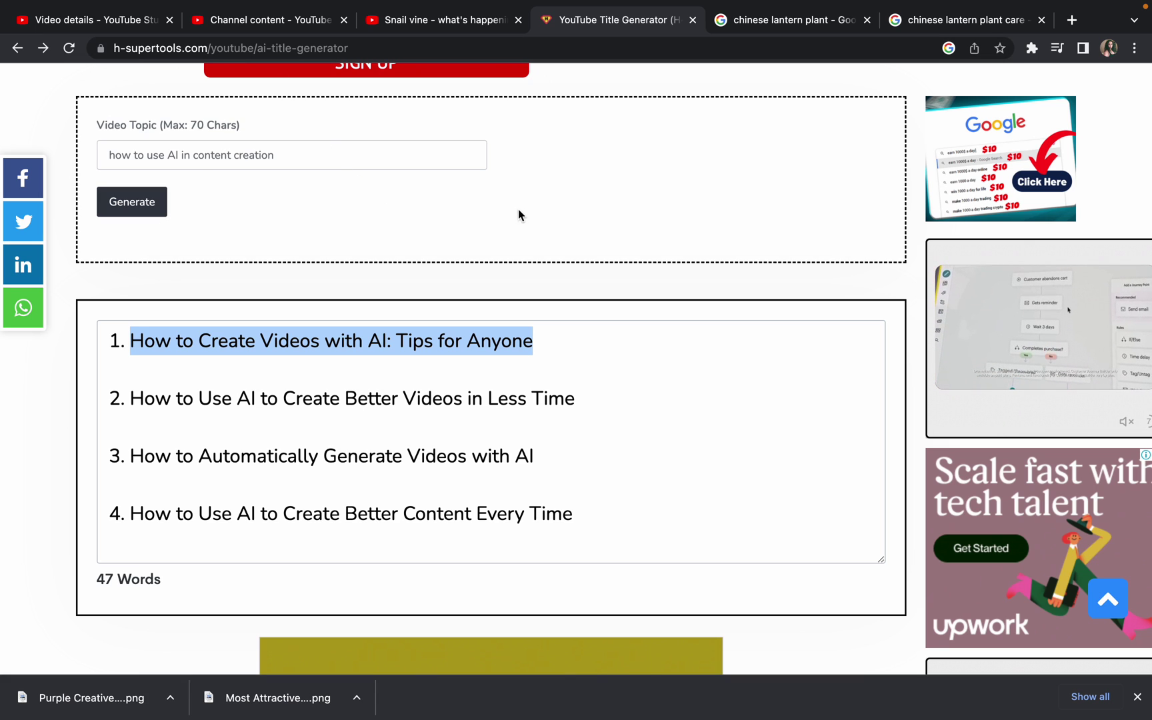
scroll(522, 210, up, 5)
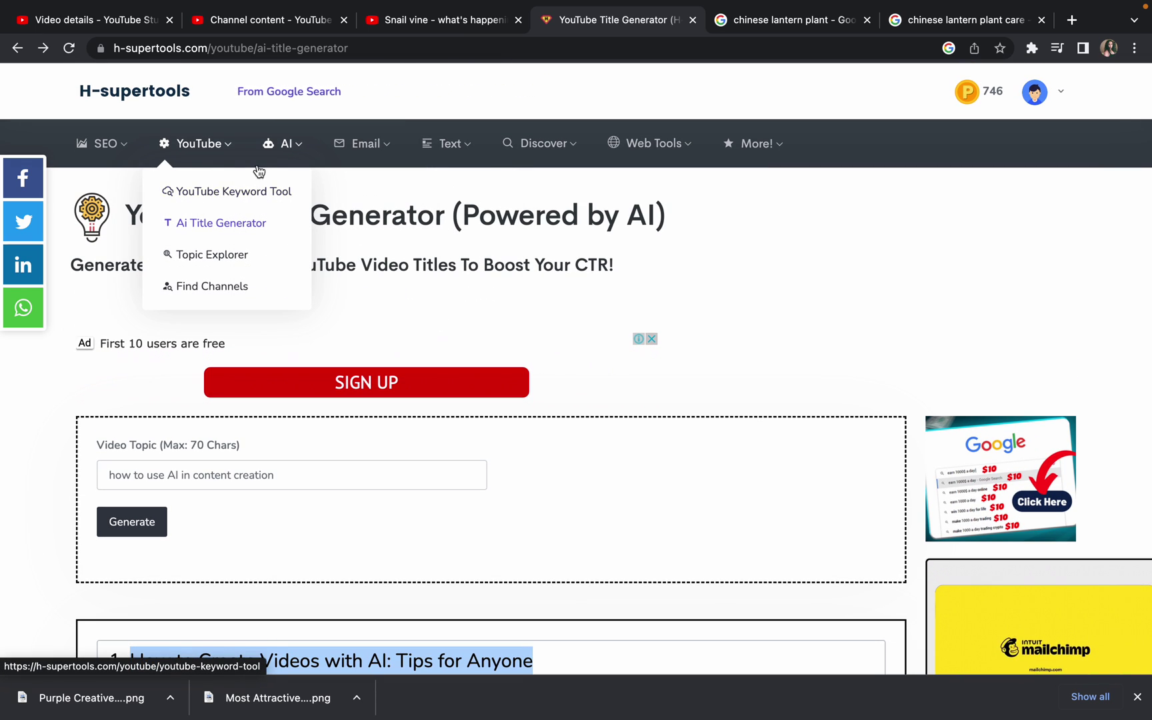
mouse_move(282, 144)
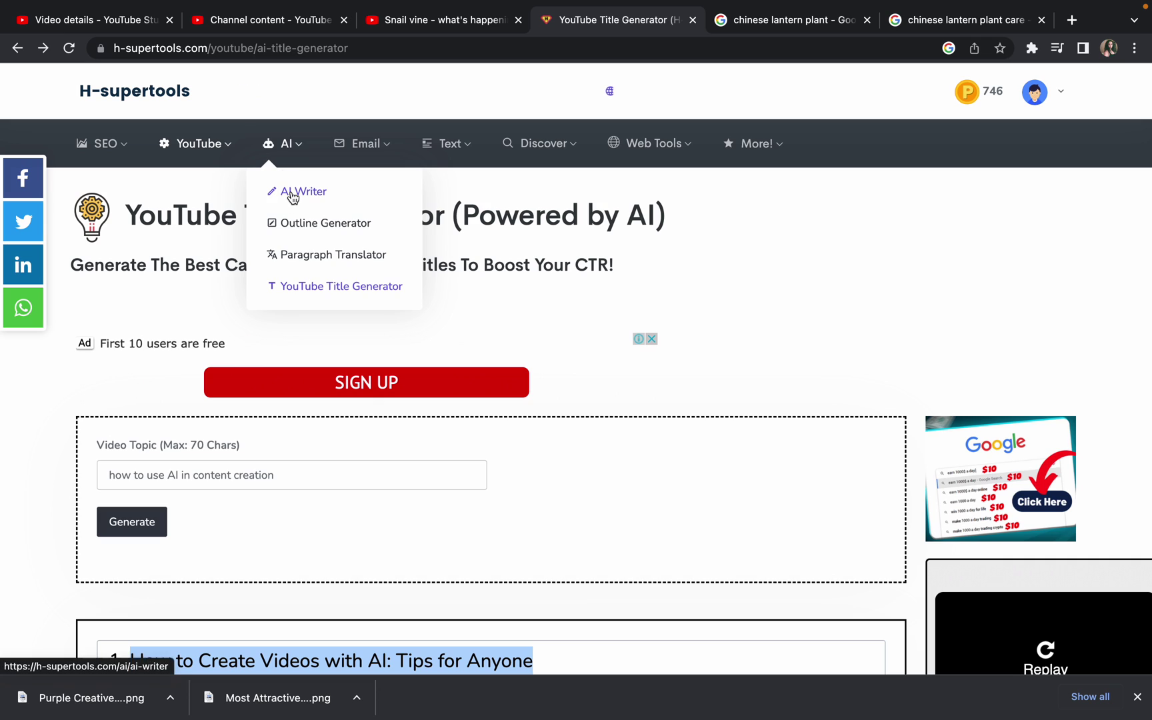
- Give the AI Writer topic 'How to Create Videos with AI: Tips for Anyone', intelligence 4, 150 words
click(291, 193)
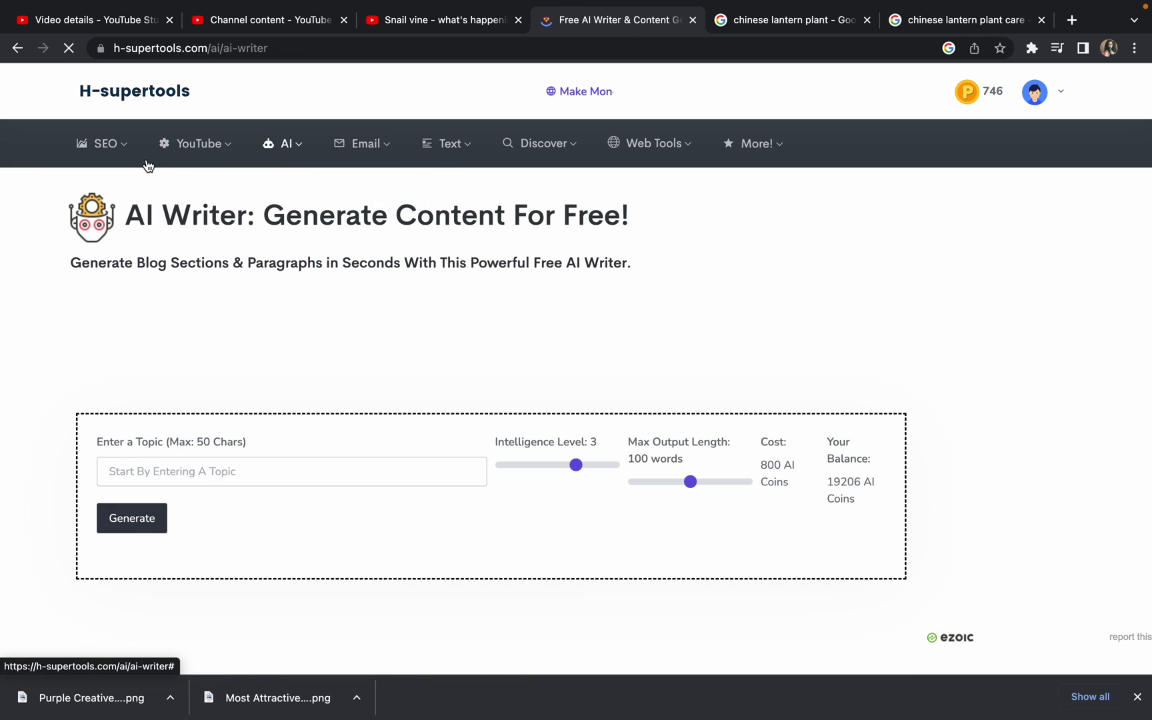
click(295, 144)
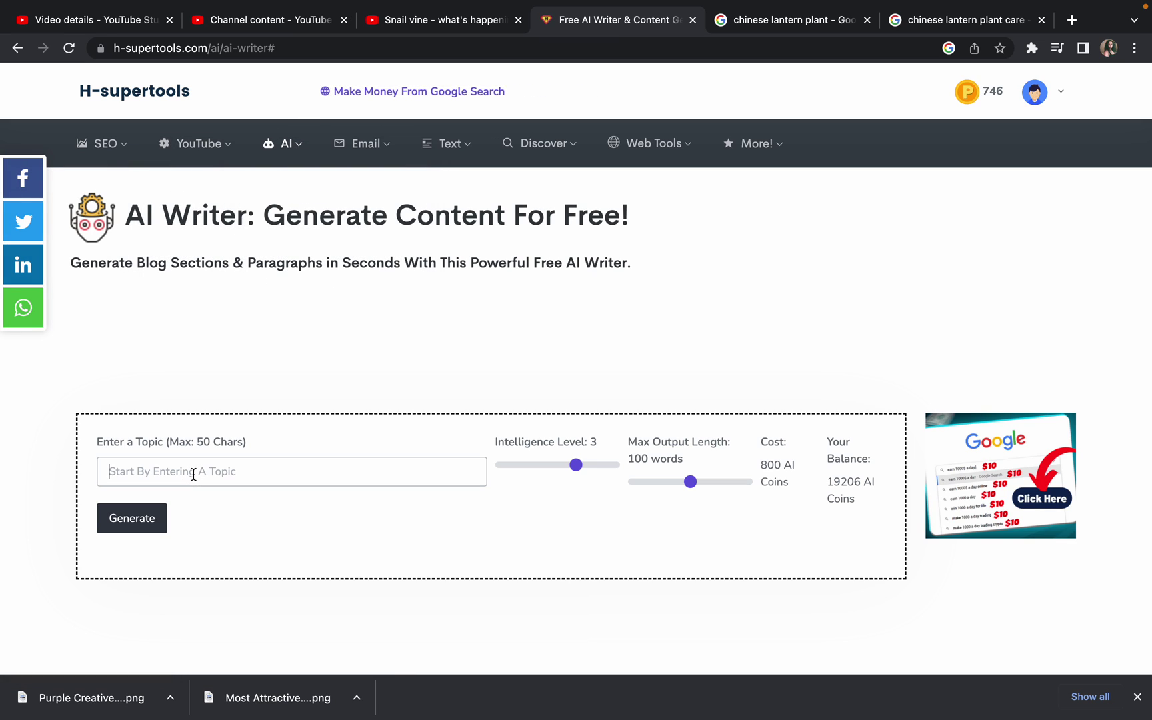
text(How to Create Videos with AI: Tips for Anyone)
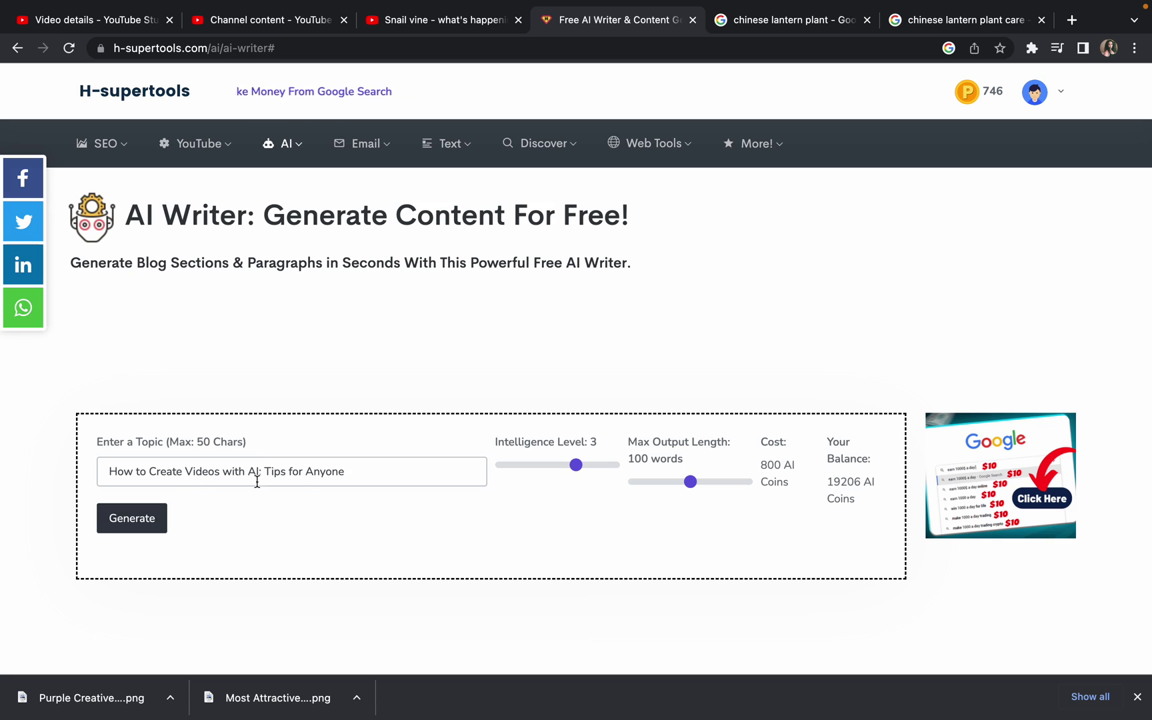
click(618, 472)
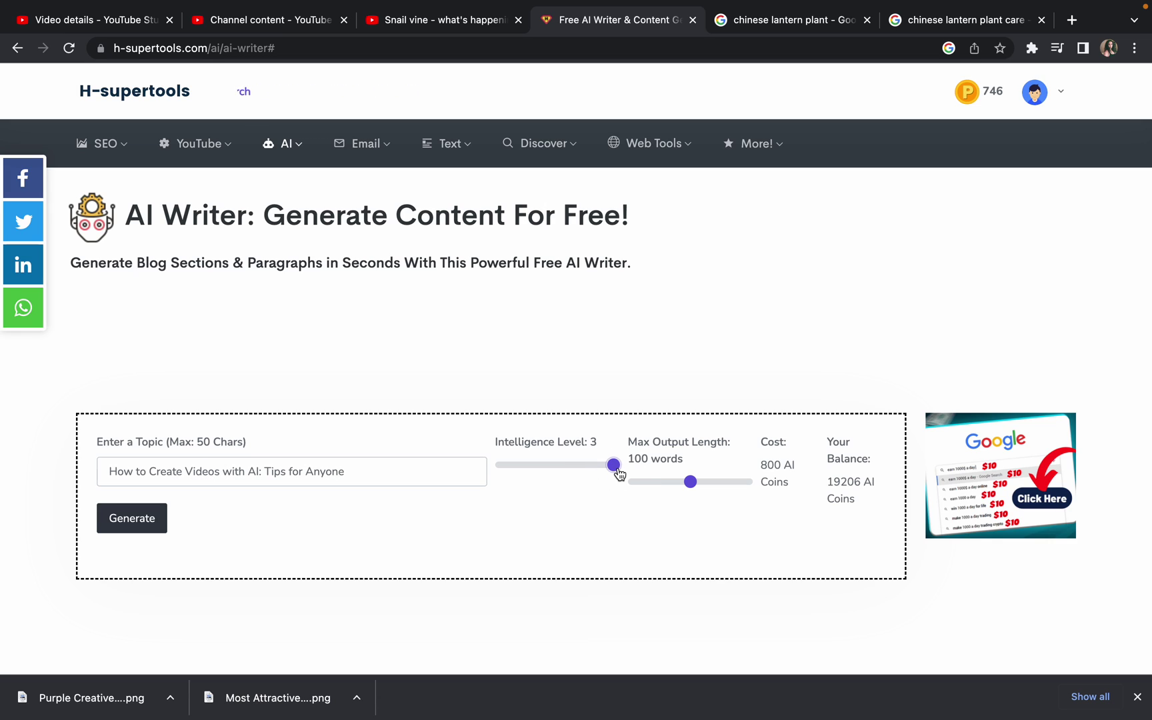
click(747, 484)
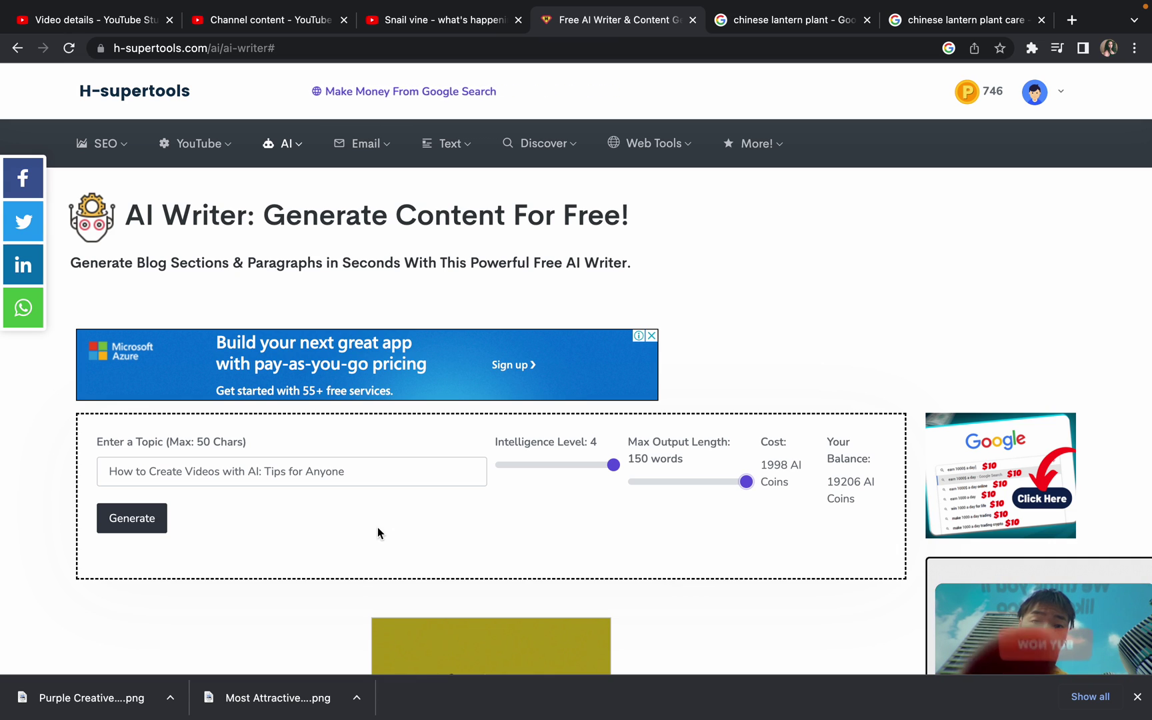
click(130, 525)
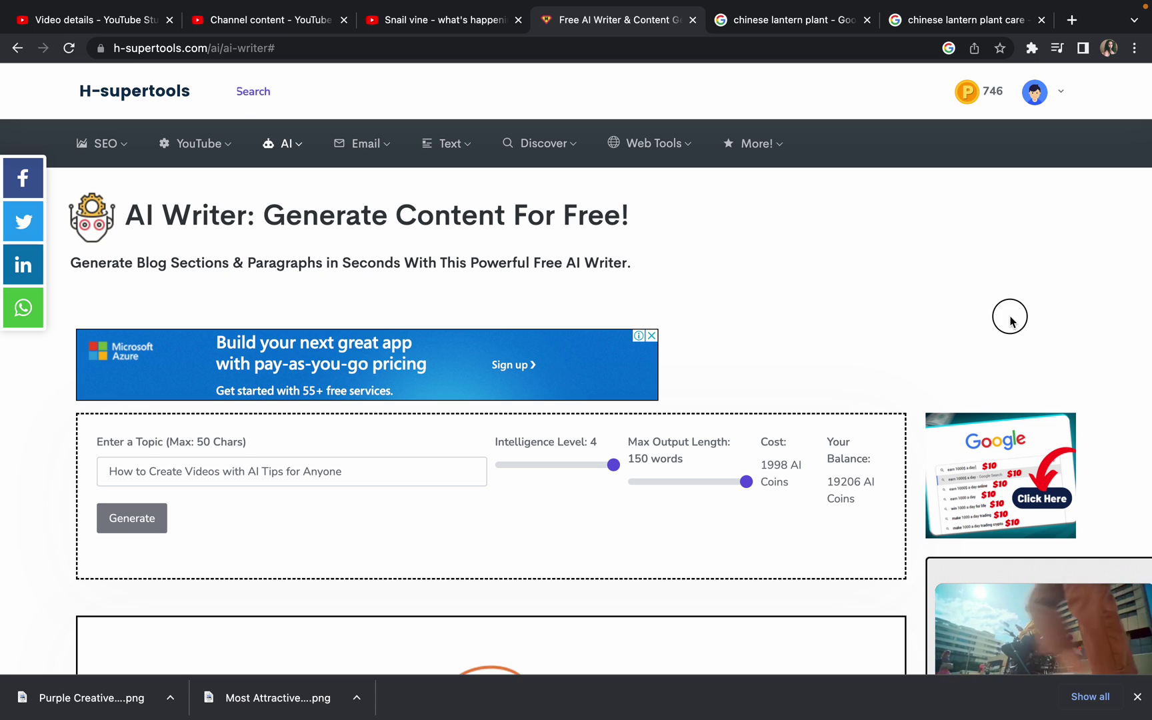
scroll(1009, 317, down, 5)
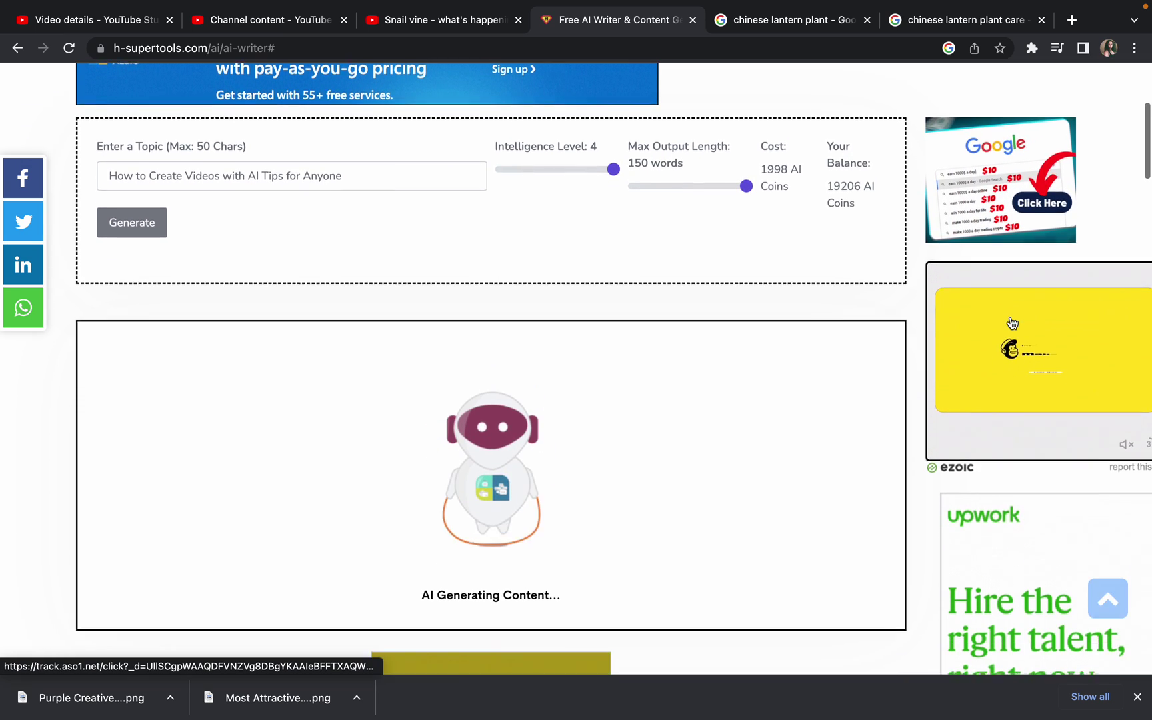
scroll(1012, 323, down, 1)
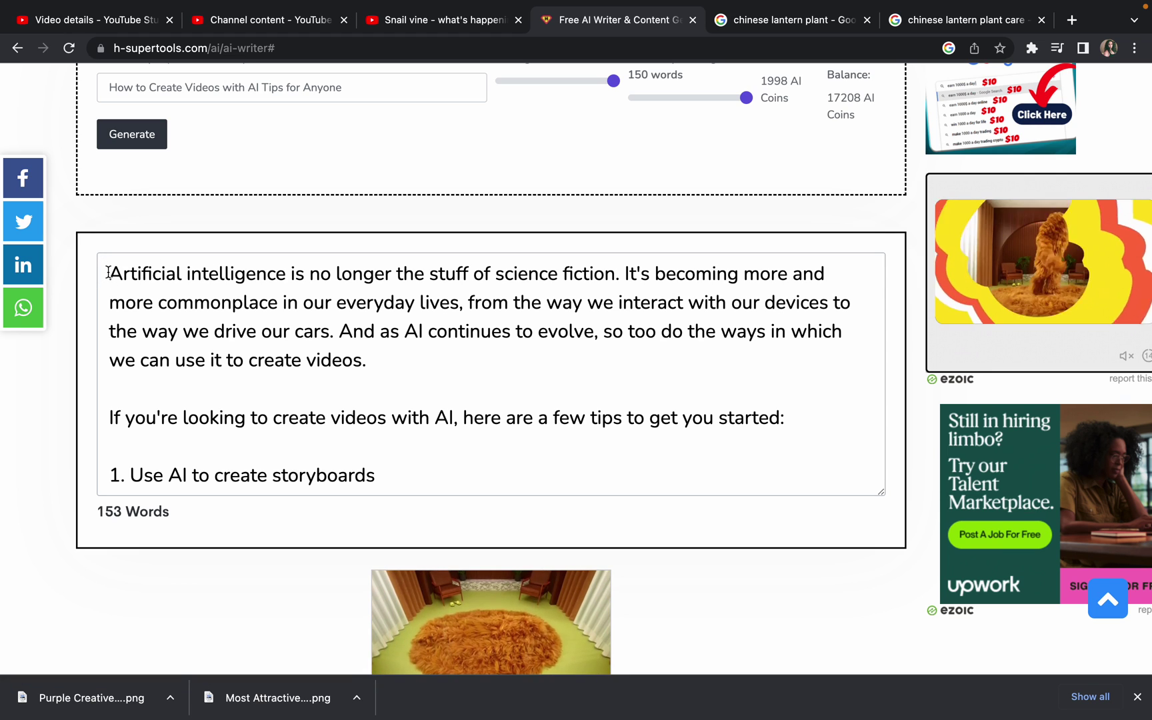
double_click(133, 272)
key(shift+Down)
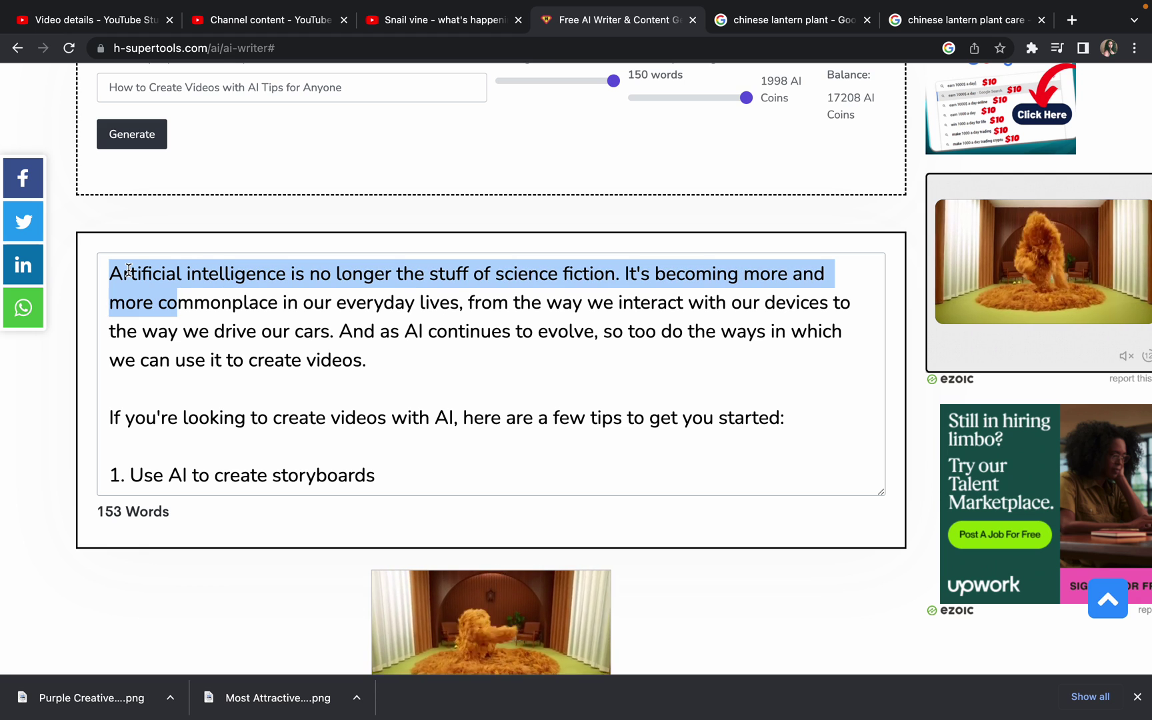
key(shift+Down)
key(shift+Down)
key(shift+Down)
key(shift+Down)
key(shift+Down)
key(shift+Down)
key(shift+Down)
key(shift+Down)
key(shift+Down)
key(shift+Down)
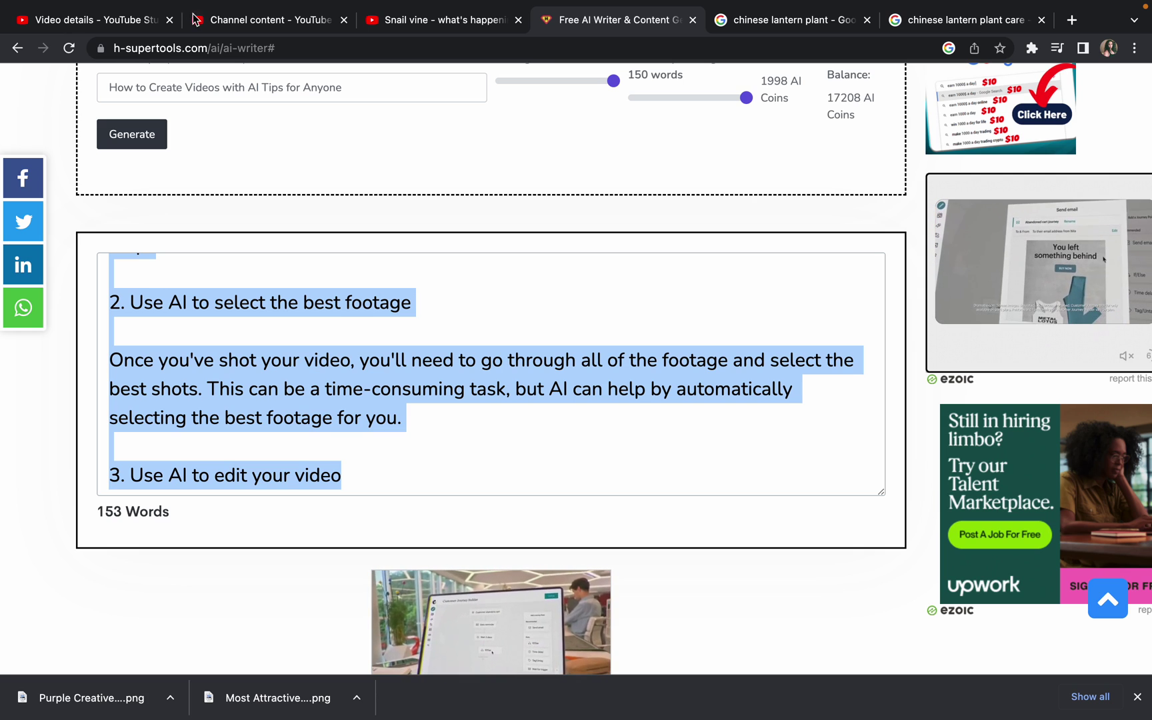
click(220, 23)
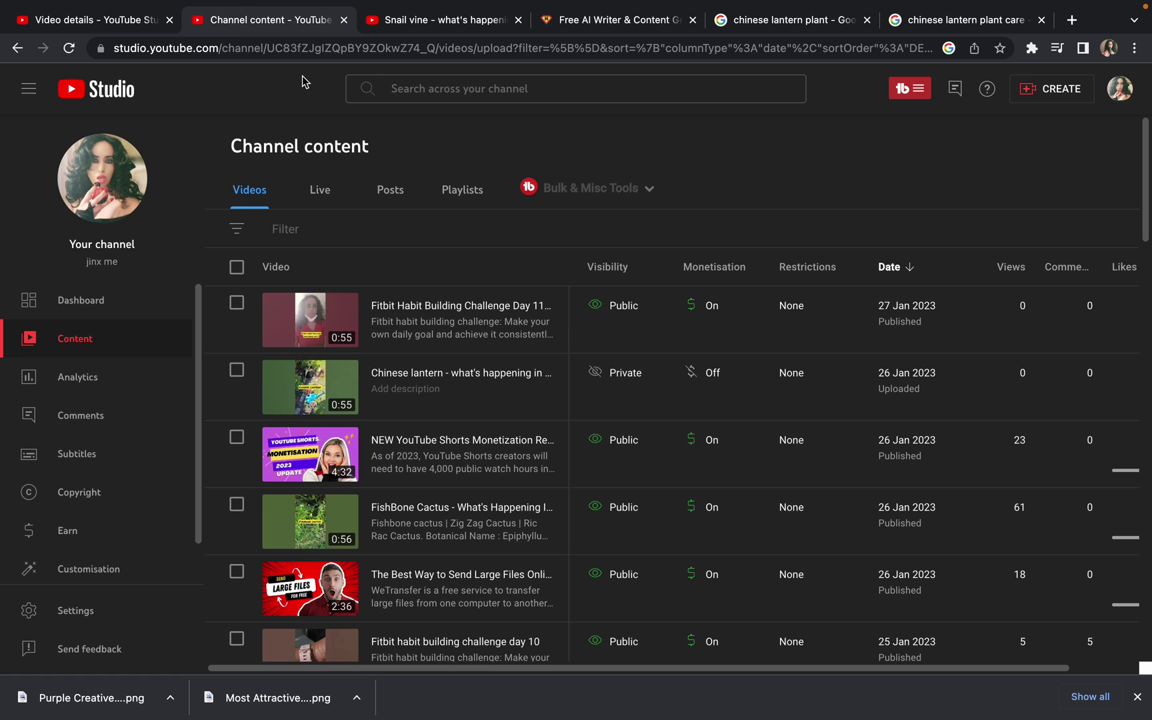
- Save the Chinese lantern Short's edited garden-series title and care description
click(80, 20)
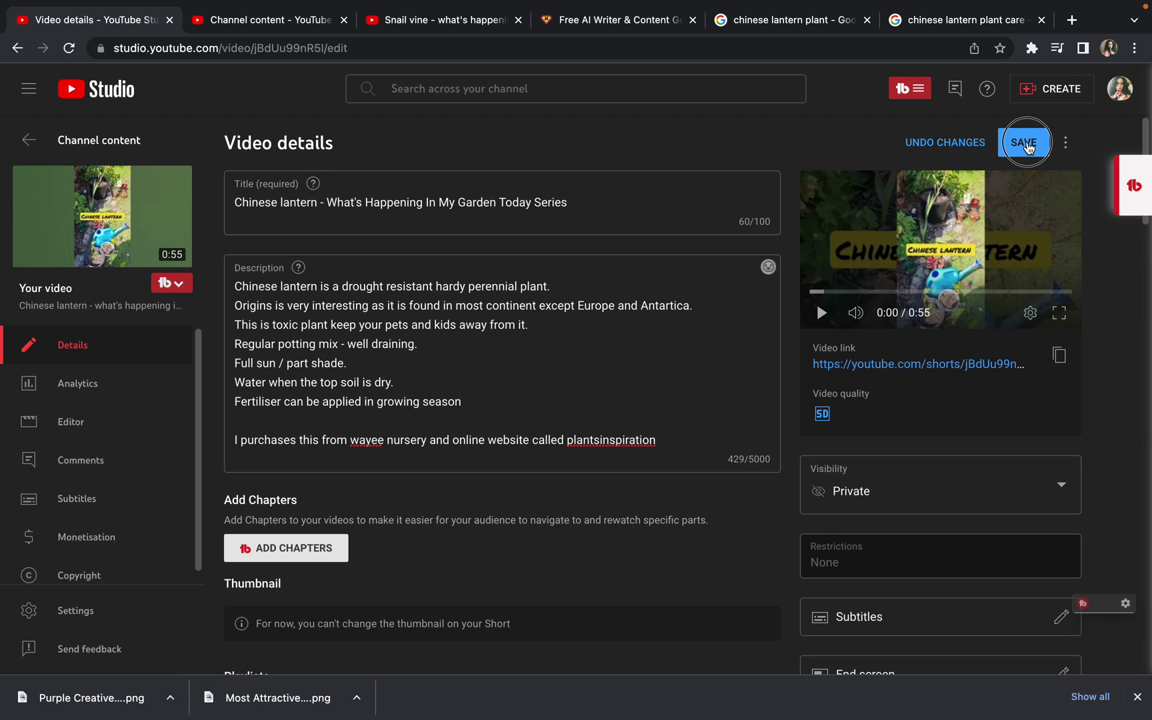
click(1026, 144)
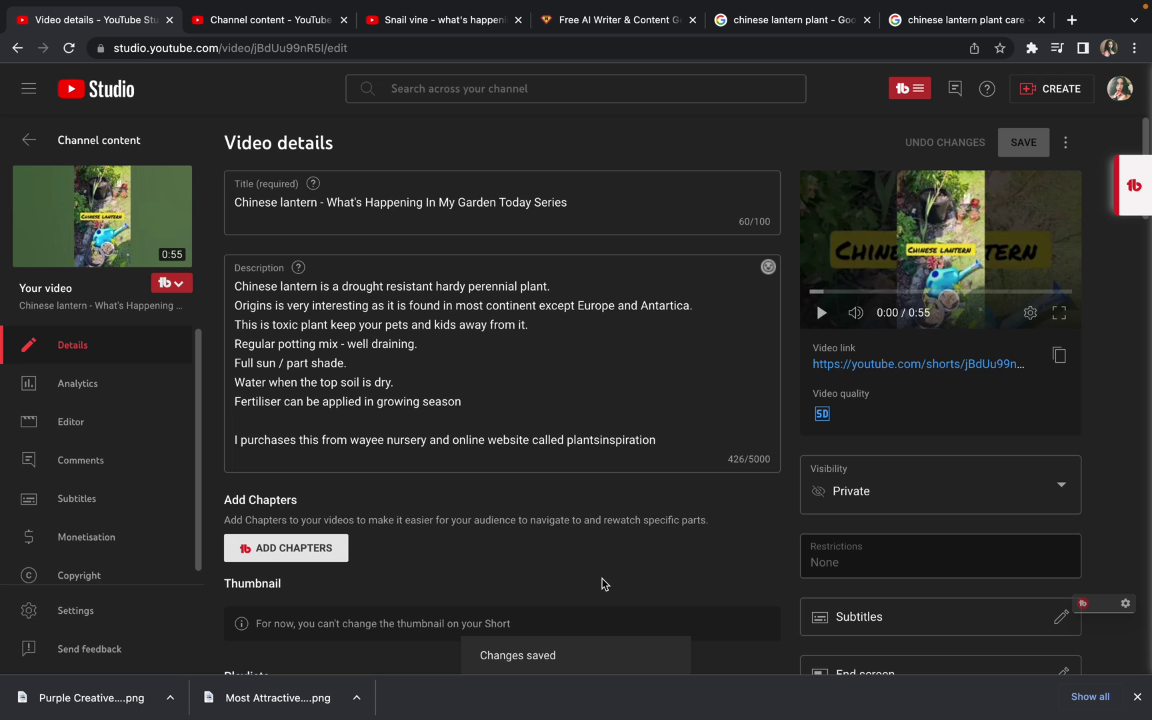
scroll(603, 584, down, 2)
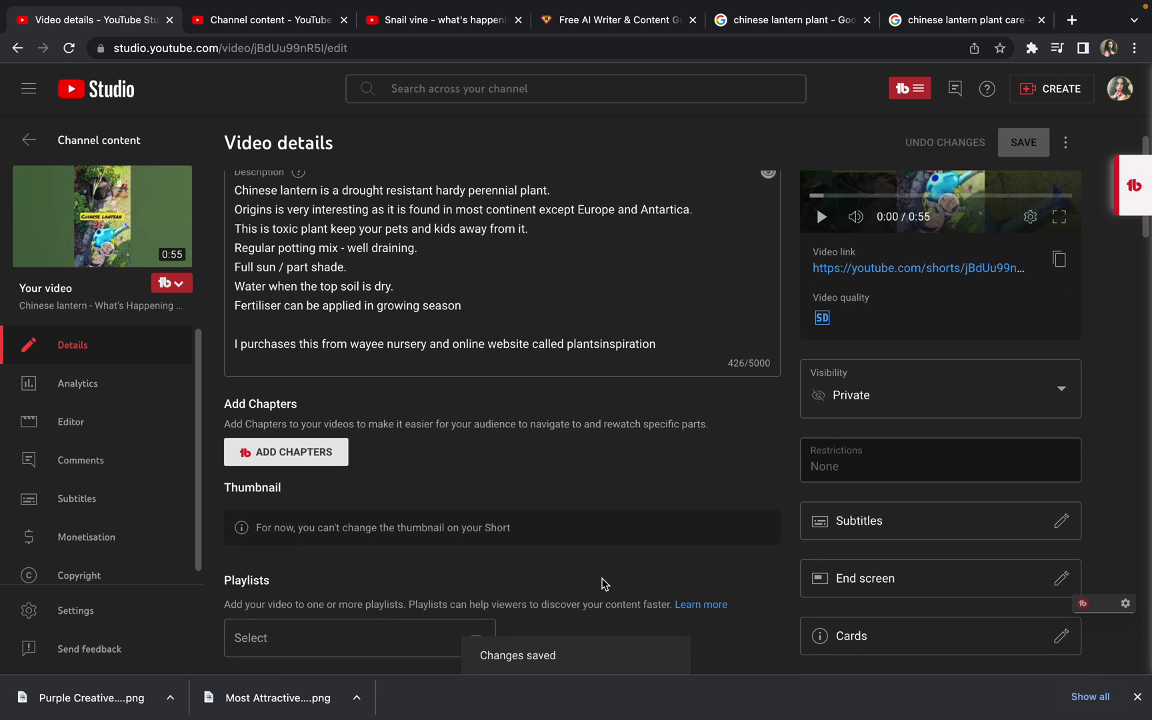
- Add the Chinese lantern Short to the Jinx gardening memoir playlist
scroll(604, 584, down, 3)
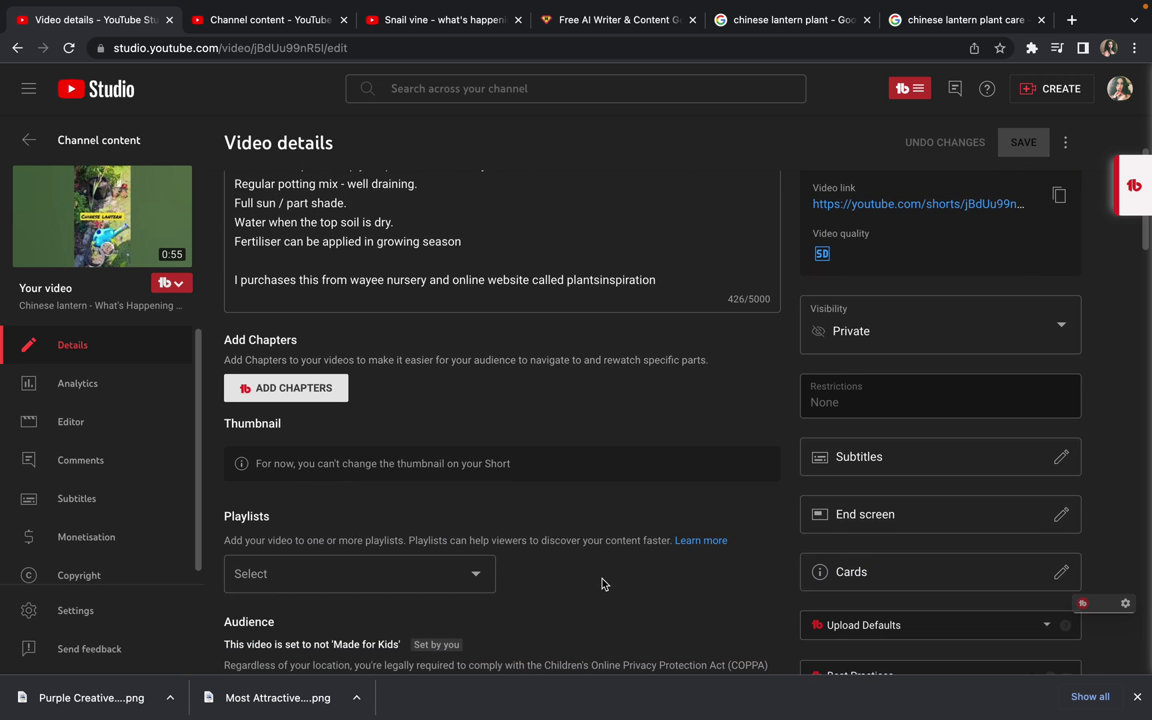
scroll(604, 583, down, 3)
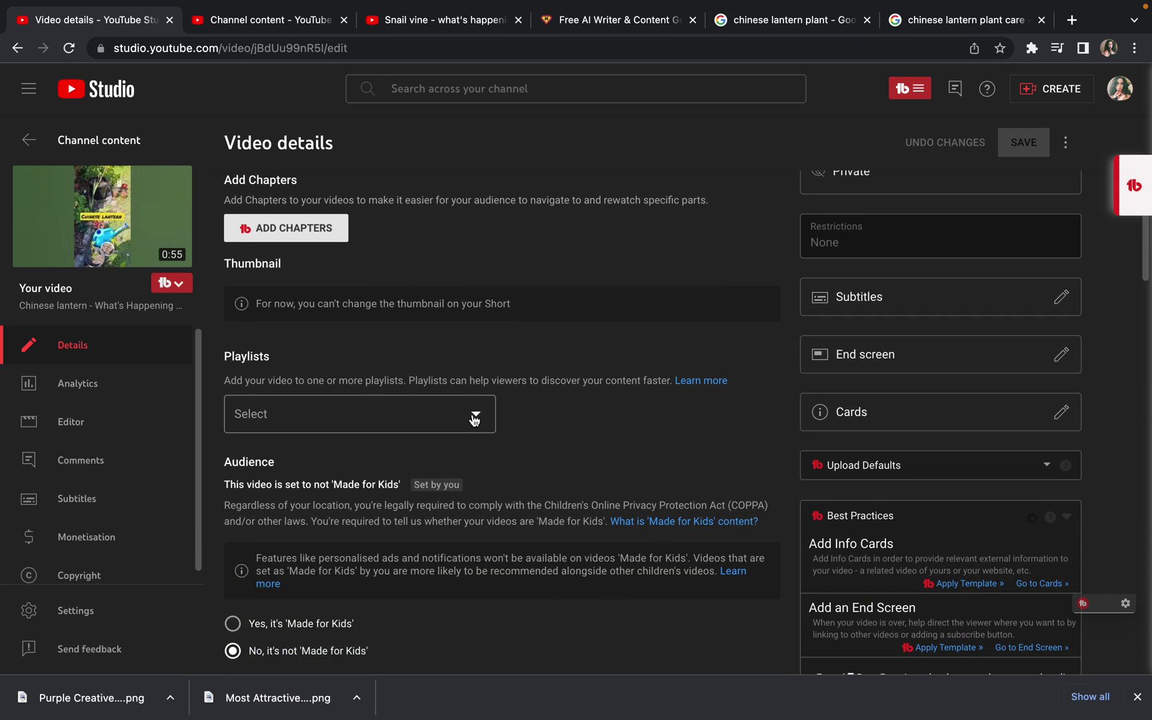
click(479, 414)
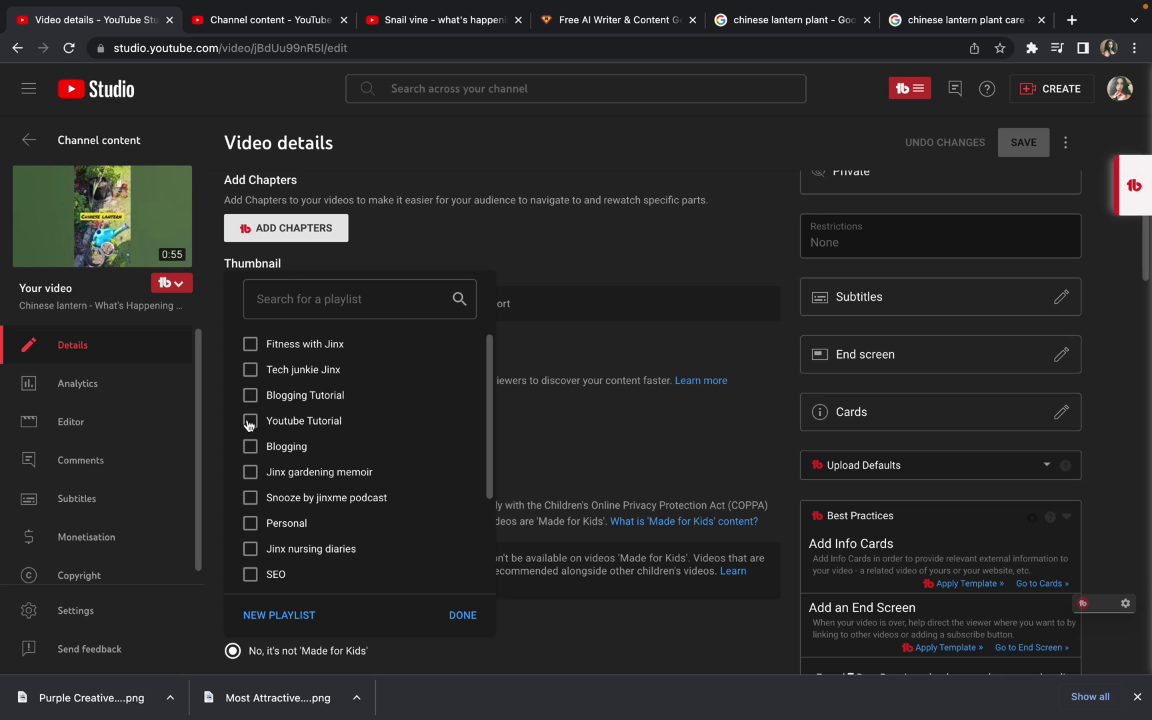
click(252, 474)
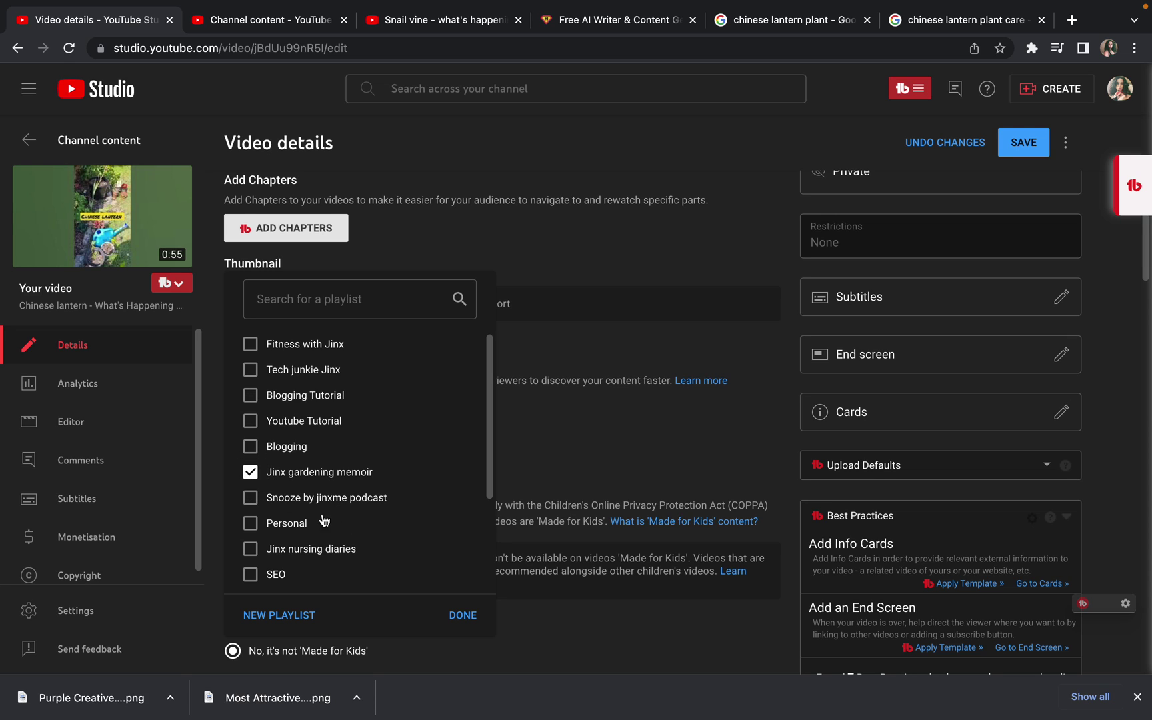
click(470, 621)
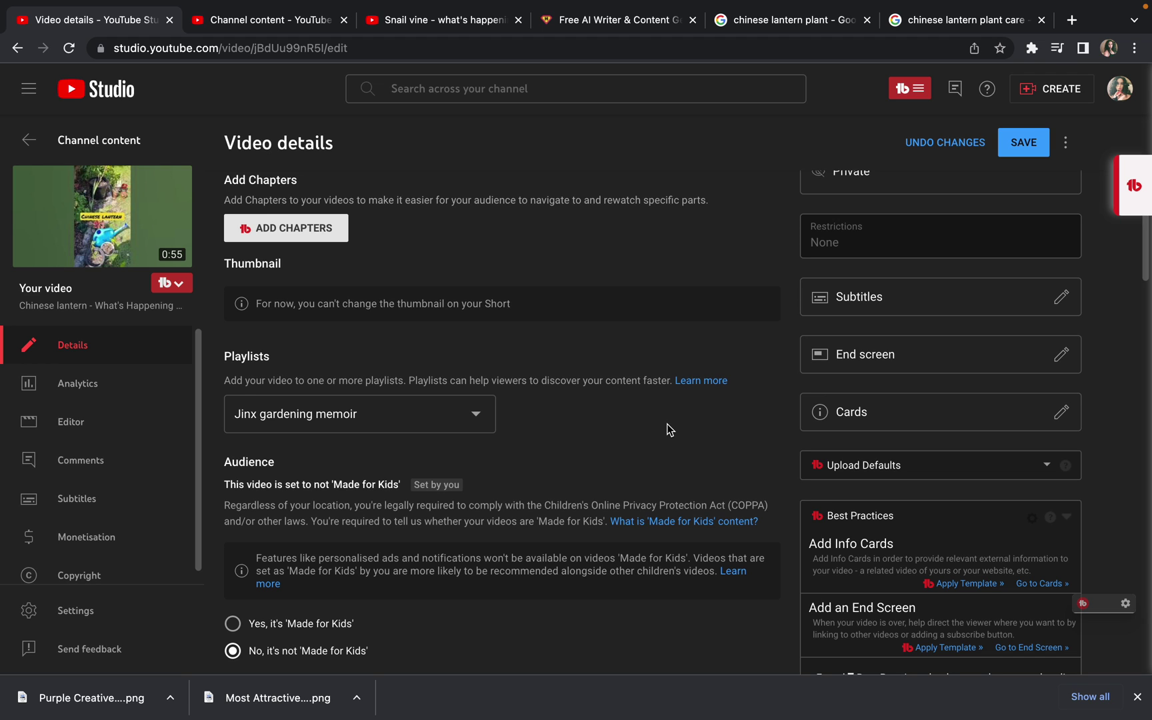
scroll(666, 422, down, 1)
scroll(668, 428, down, 1)
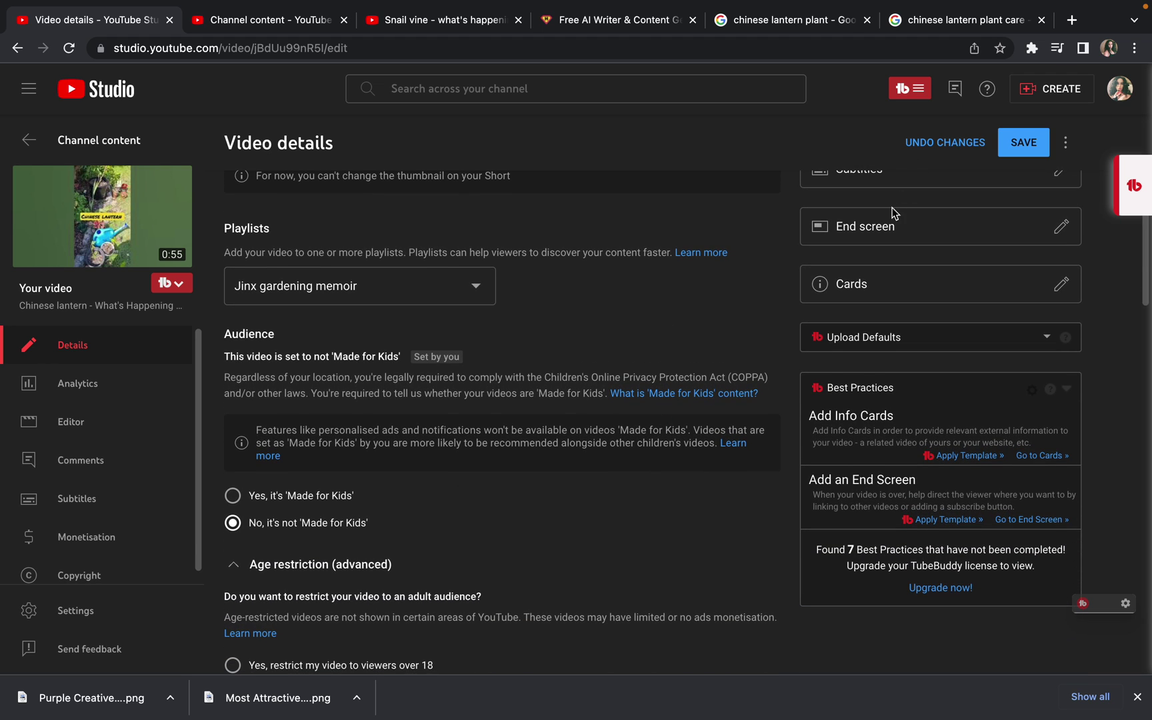
- Save a '1 playlist, 1 subscribe' end screen showing the Jinx gardening memoir playlist
click(884, 226)
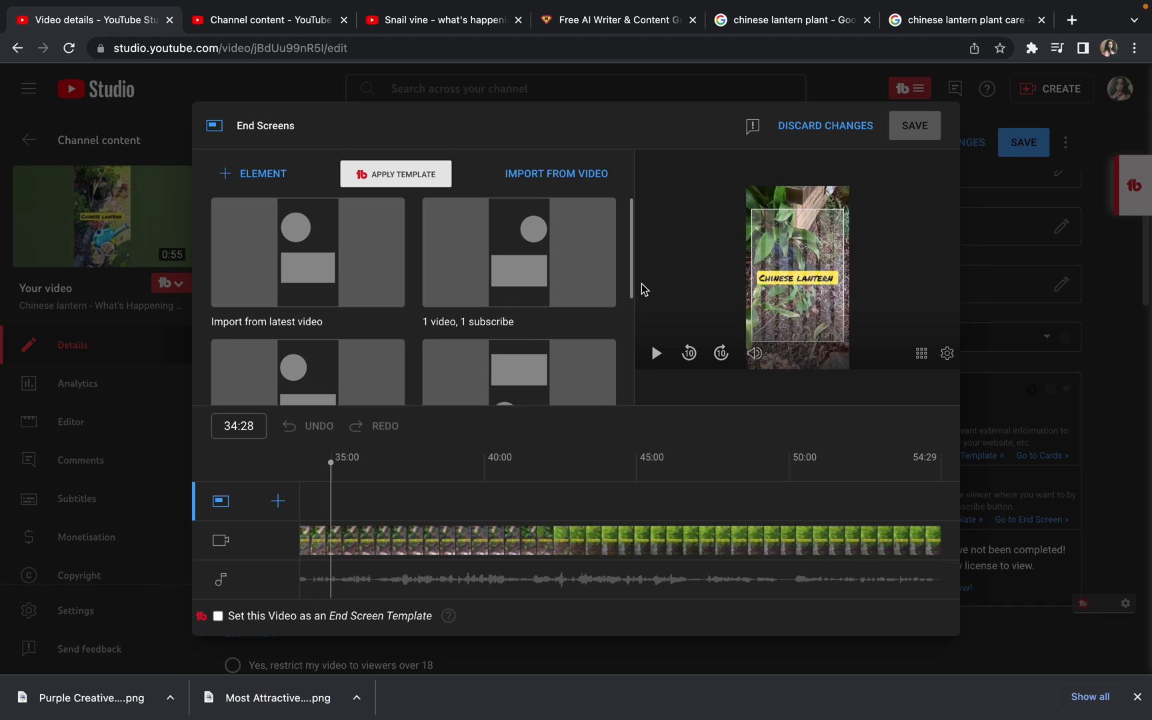
drag(631, 299, 631, 370)
click(355, 268)
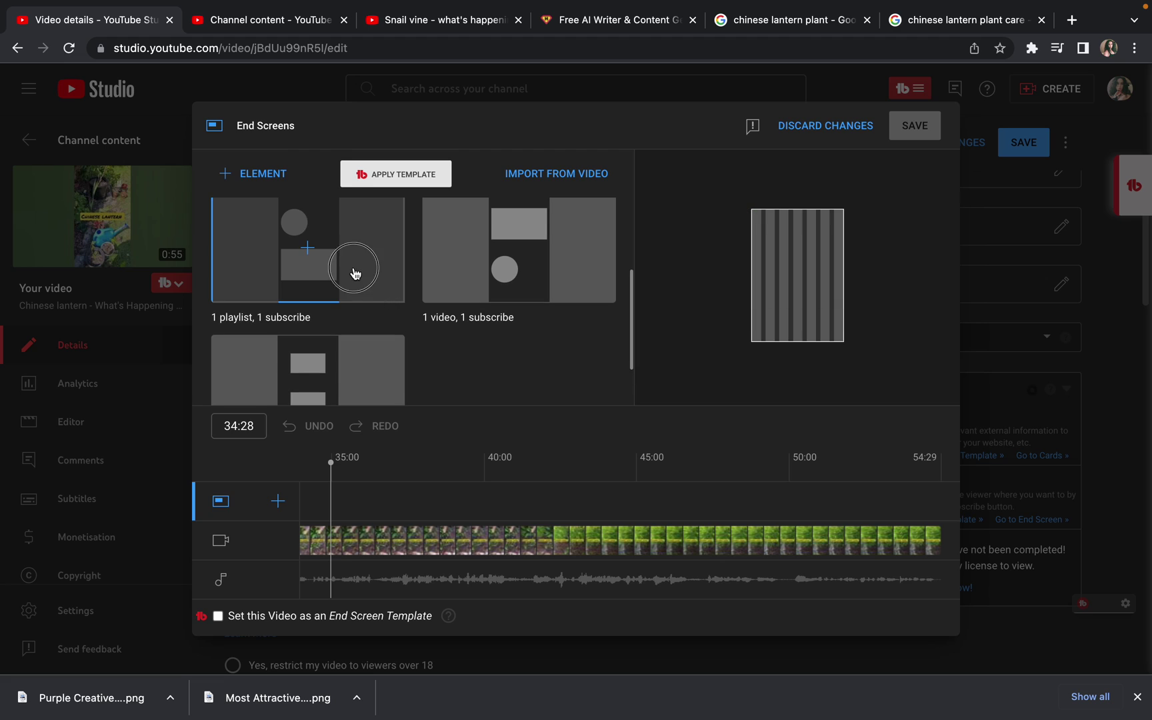
click(354, 272)
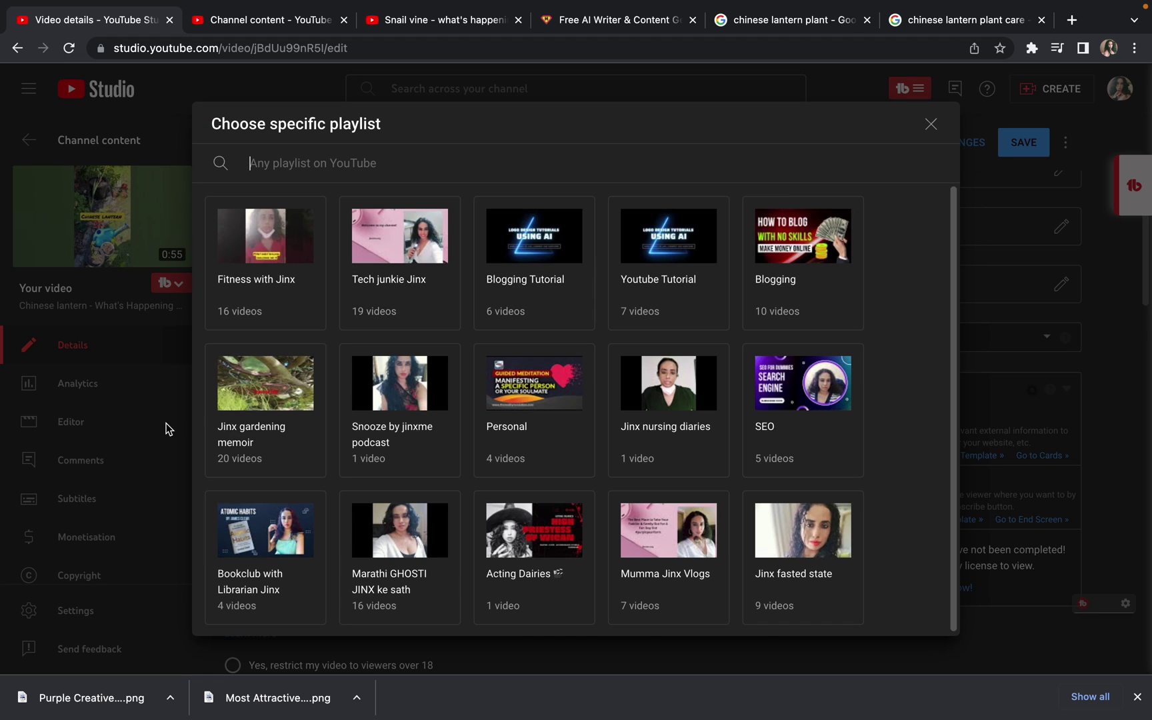
click(234, 423)
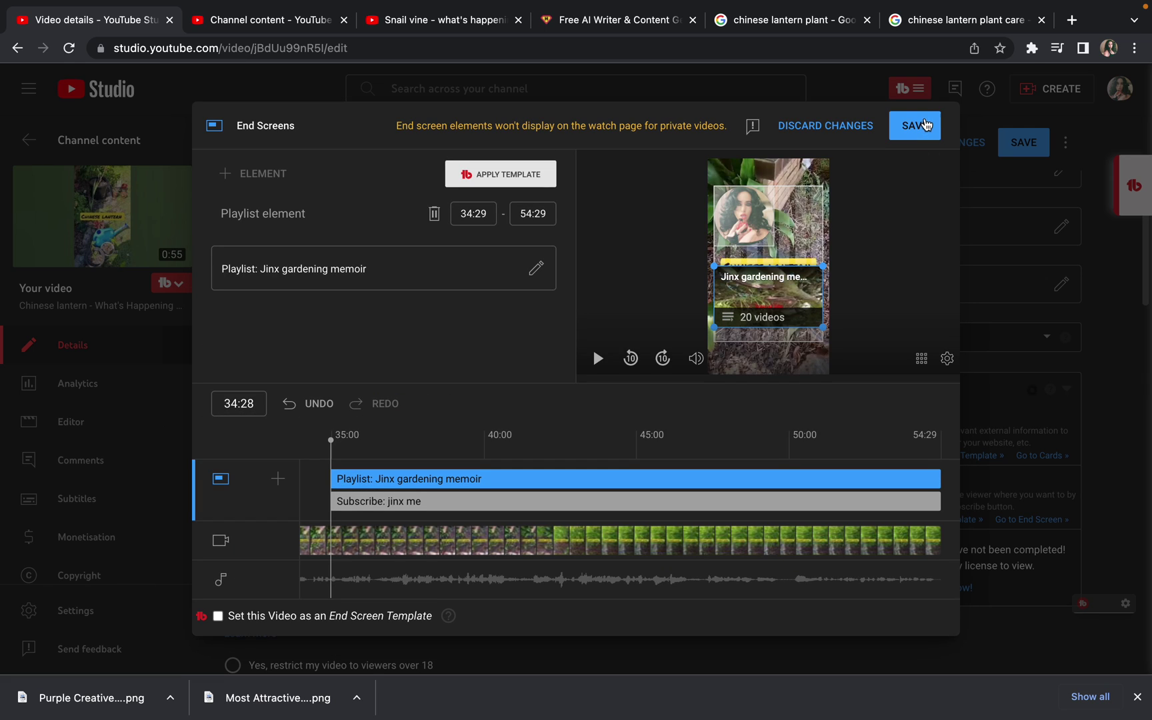
click(925, 124)
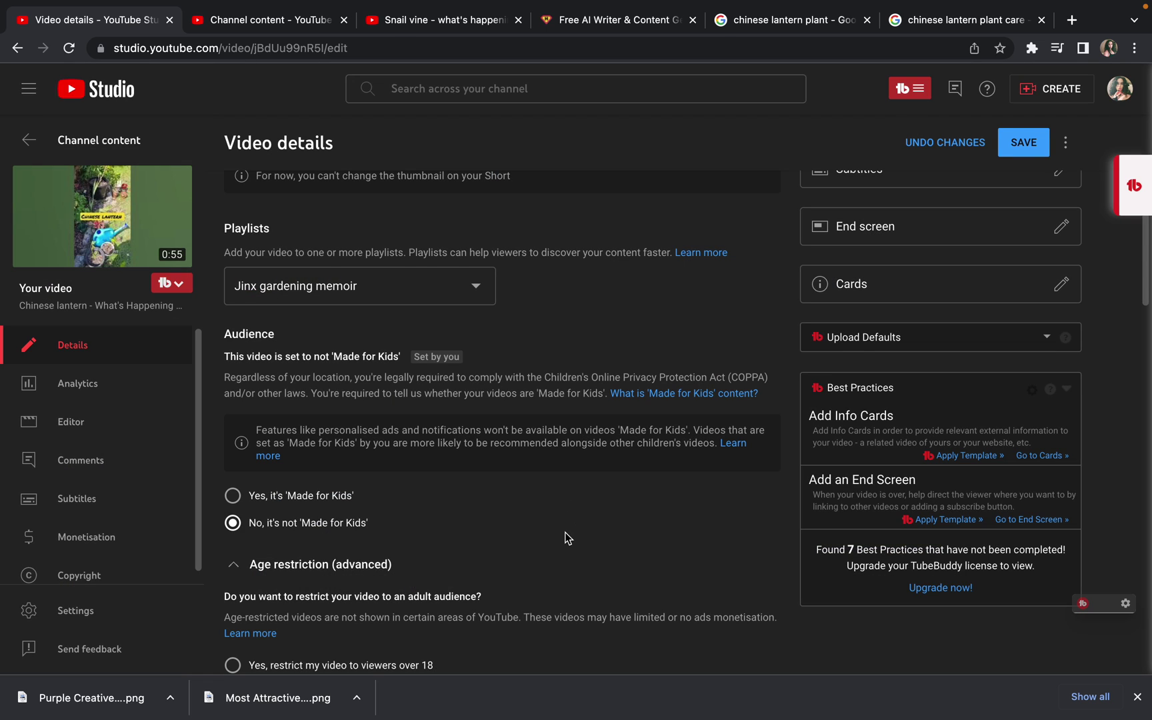
- Scroll down through the video details, expanding the extra fields to reach Tags
scroll(564, 532, down, 4)
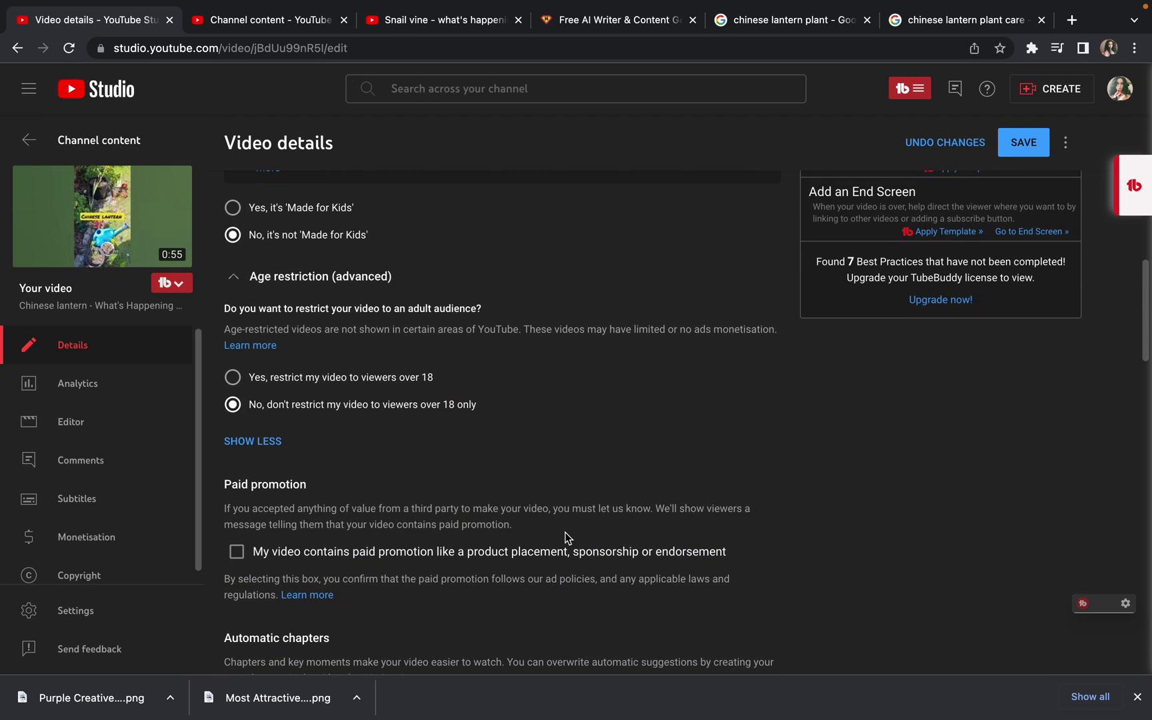
scroll(564, 532, down, 4)
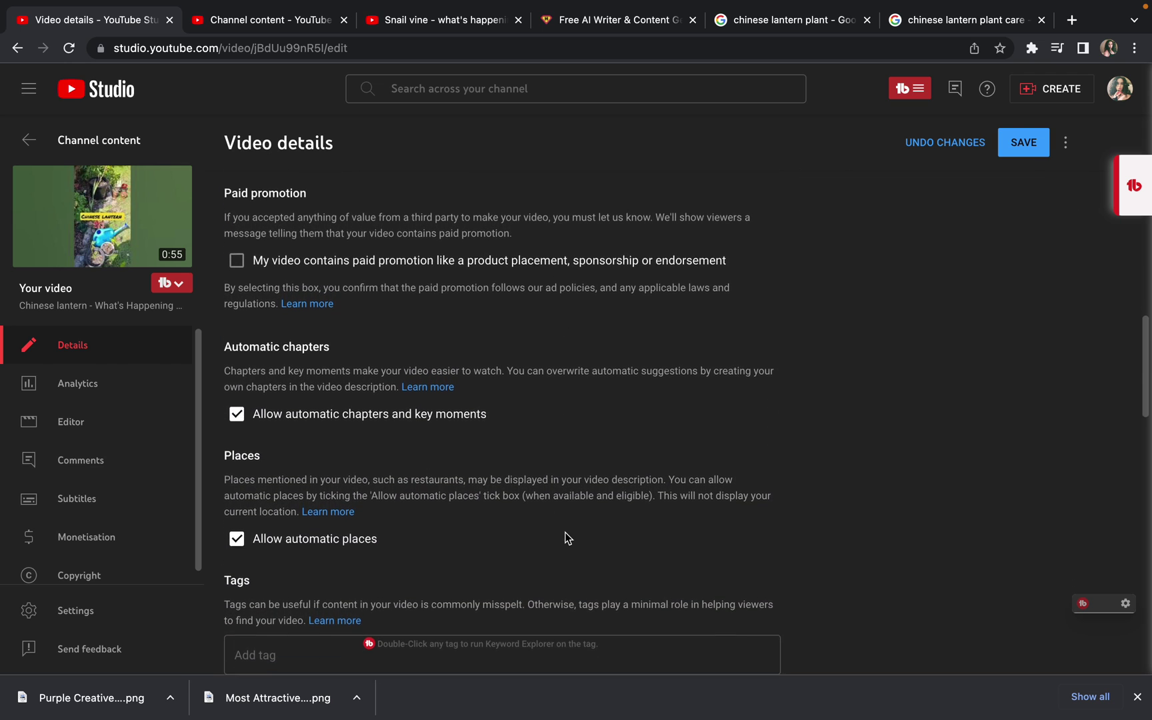
scroll(564, 532, down, 1)
scroll(564, 532, down, 2)
scroll(564, 532, down, 2)
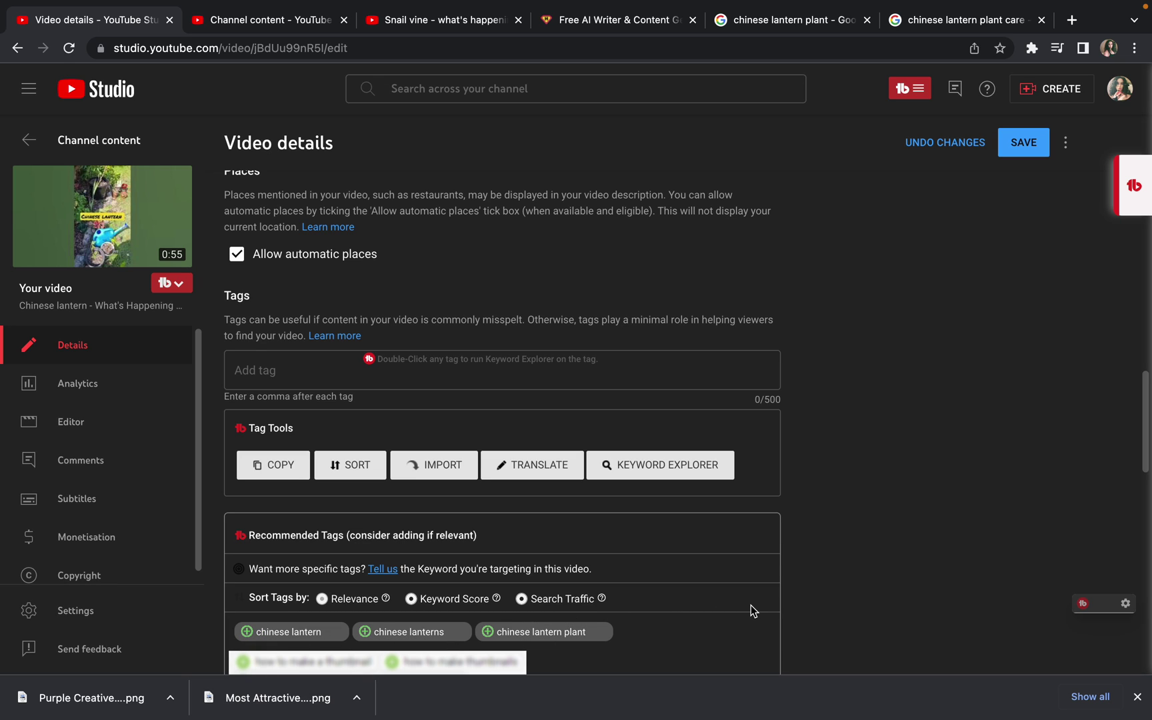
click(873, 530)
scroll(874, 531, down, 1)
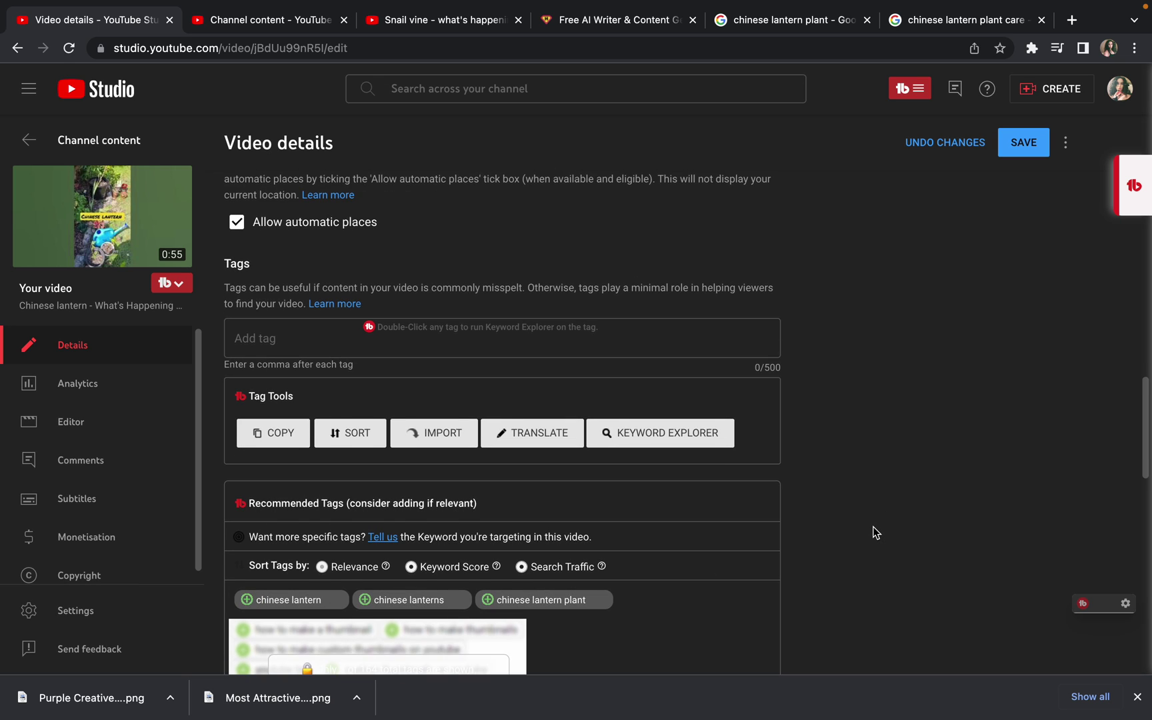
scroll(875, 532, down, 2)
scroll(874, 532, down, 2)
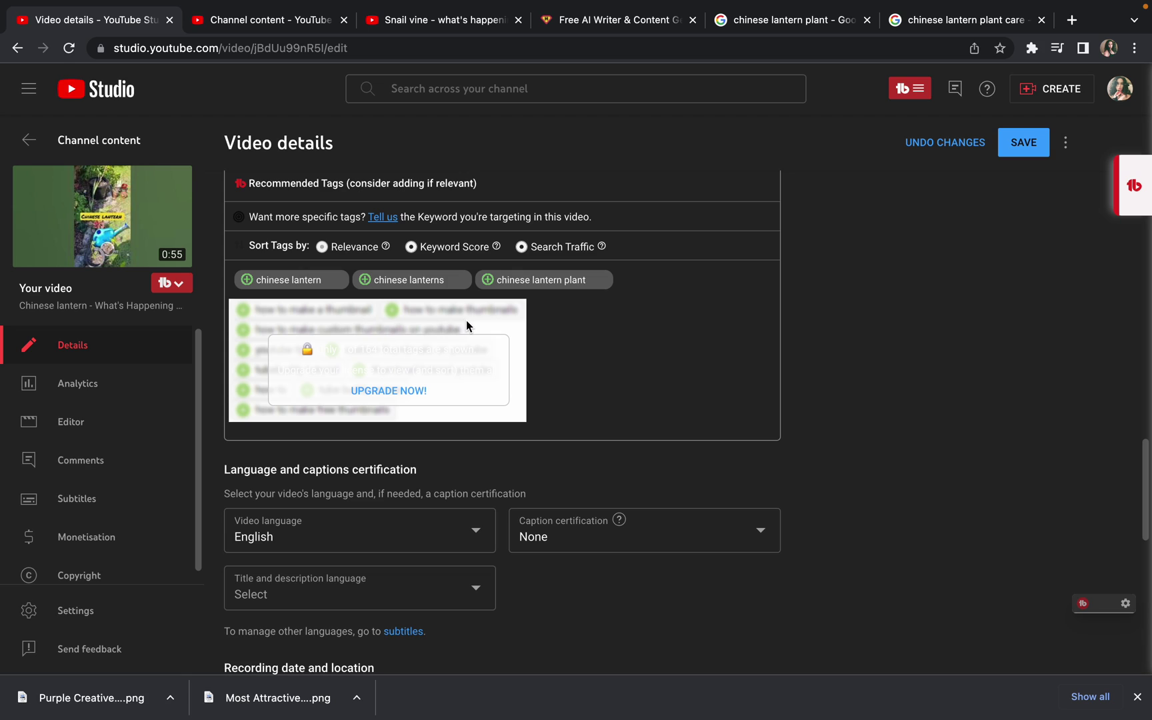
- Add tags chinese lantern plant, chinese lanterns and chinese lantern, save, and return to channel content
click(488, 280)
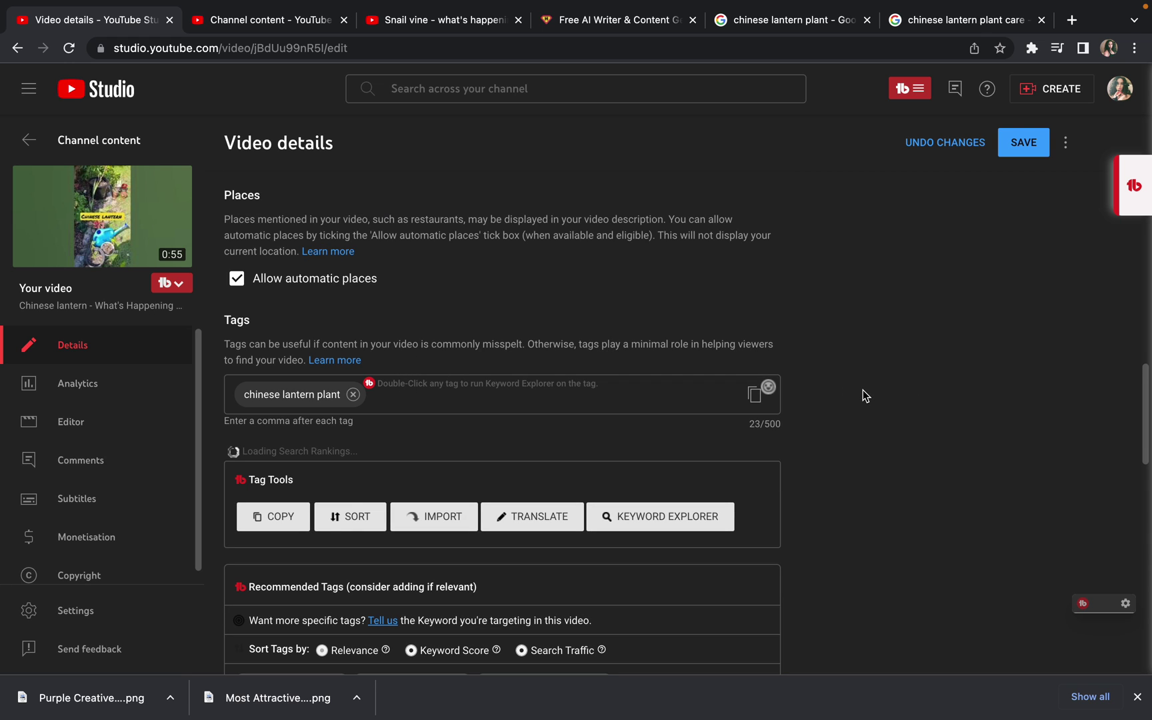
scroll(863, 390, down, 5)
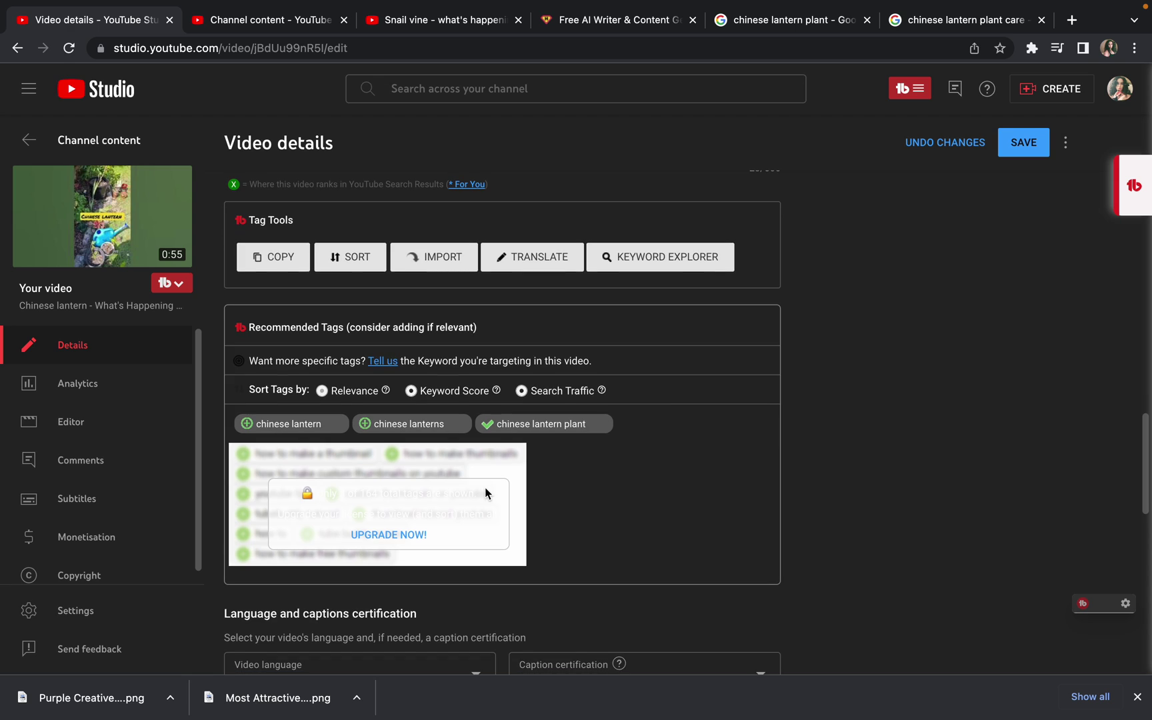
click(366, 427)
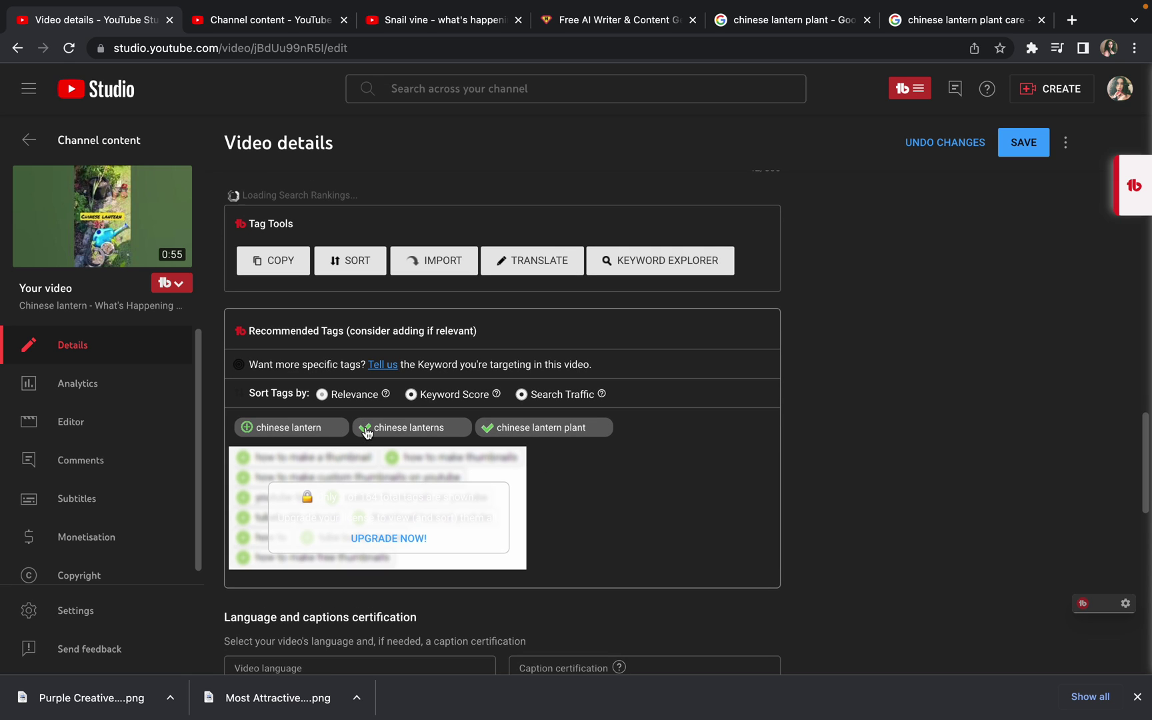
click(246, 427)
click(1033, 152)
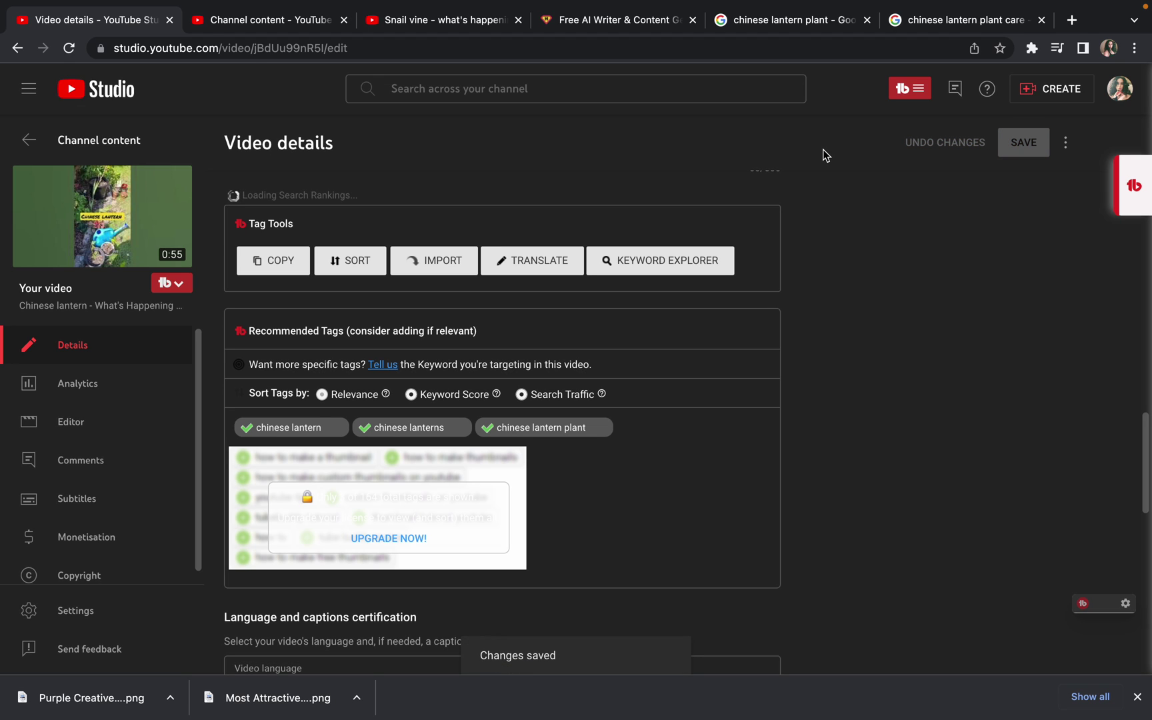
click(18, 49)
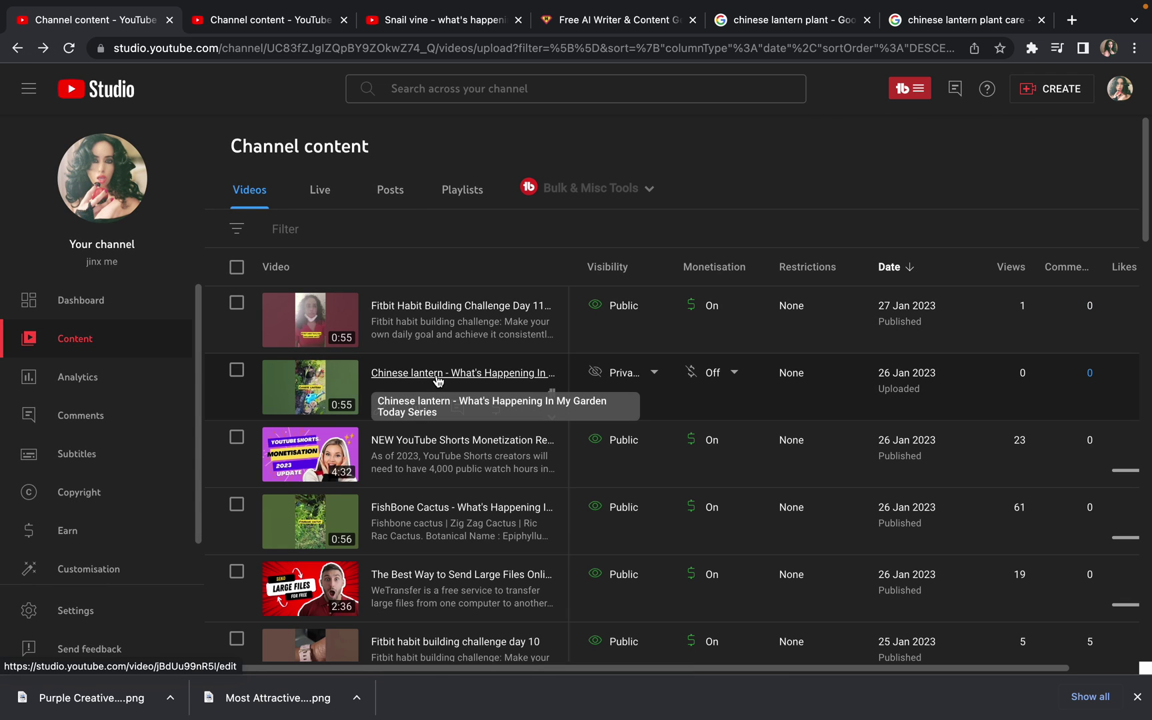
- Add the recommended tags plant genus, cape gooseberry and winter cherry to the Chinese lantern Short
click(434, 374)
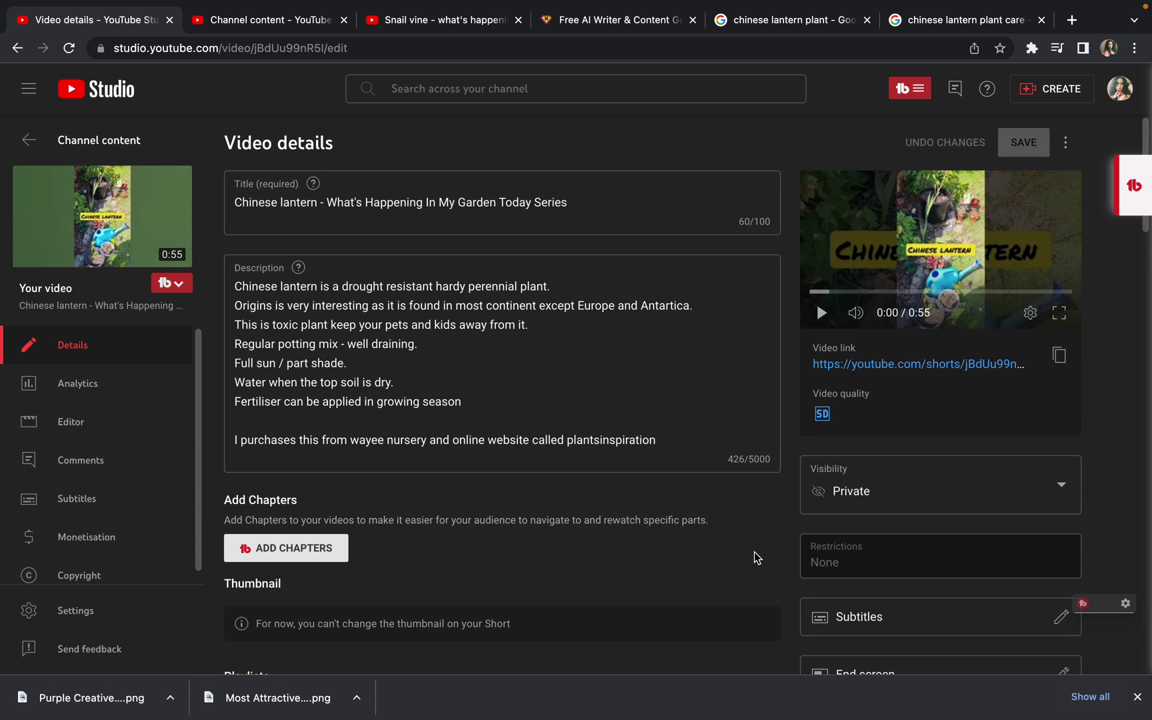
scroll(754, 552, down, 3)
scroll(753, 552, down, 3)
scroll(754, 552, down, 3)
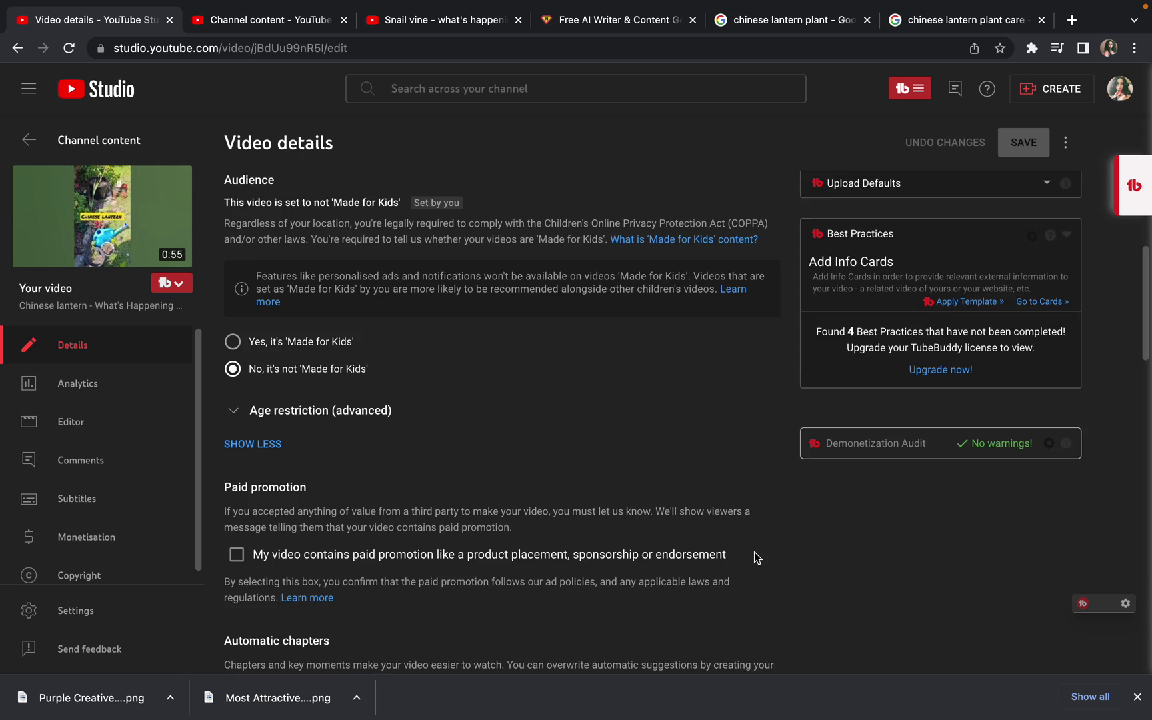
scroll(754, 551, down, 3)
scroll(753, 552, down, 2)
scroll(753, 552, down, 4)
scroll(757, 558, down, 2)
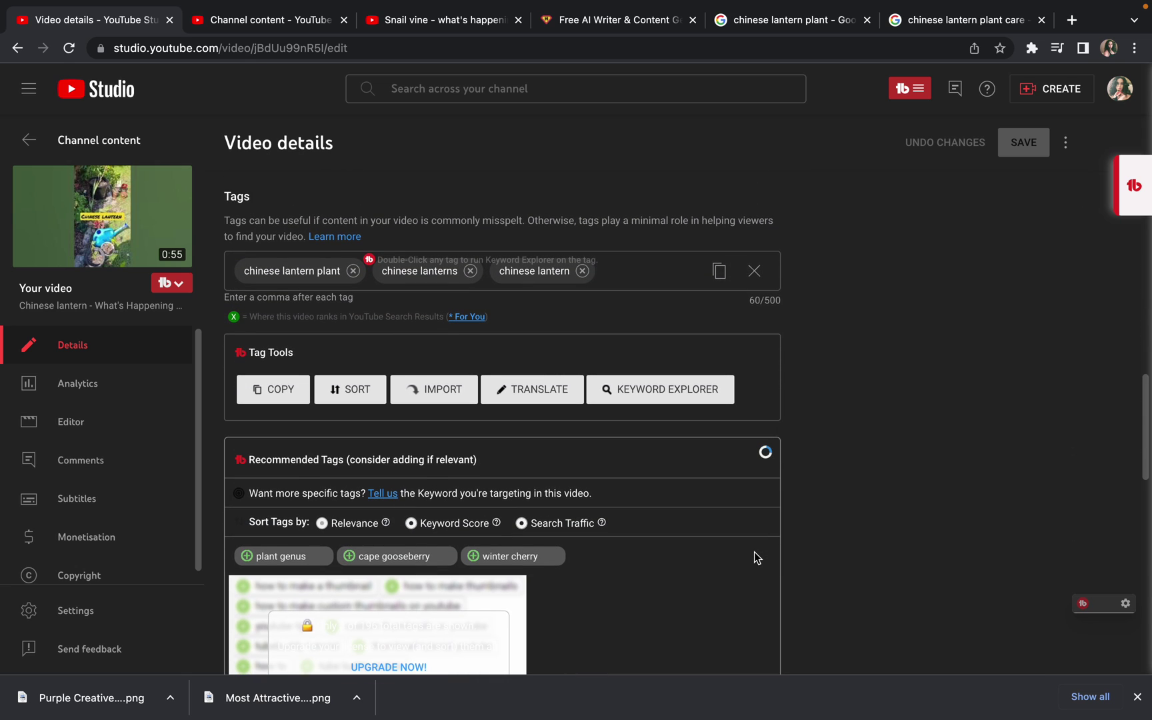
click(246, 557)
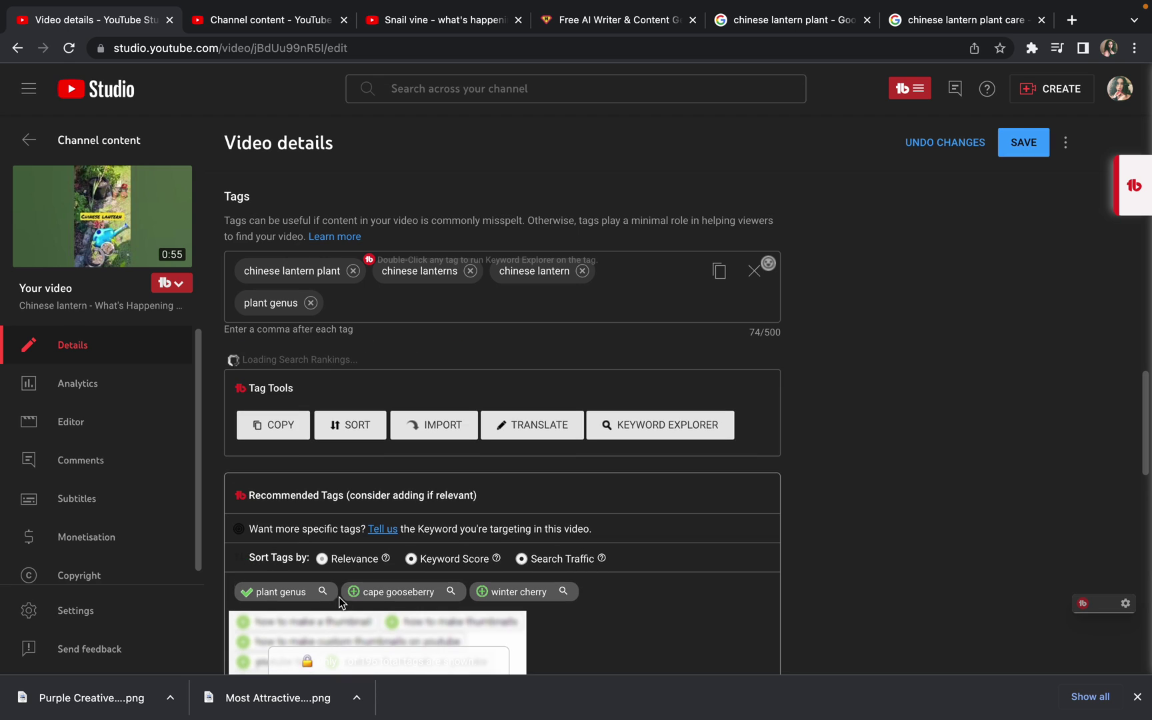
click(360, 594)
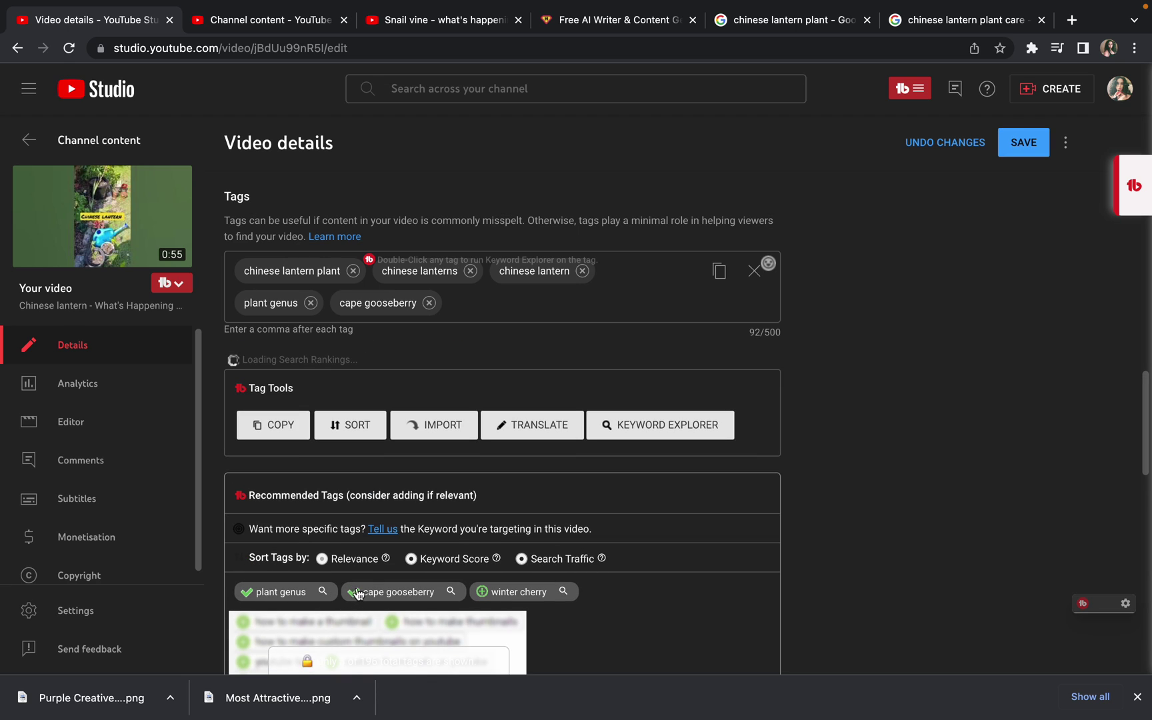
click(483, 591)
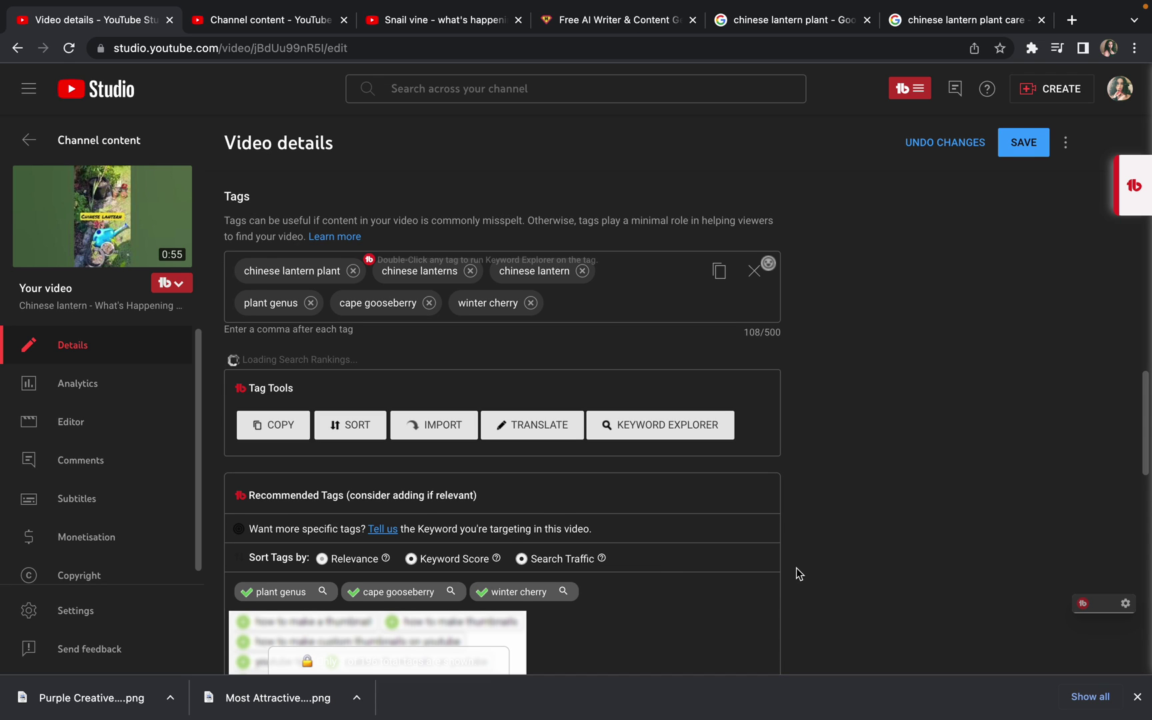
- Save the Short's details with the expanded tag list
scroll(795, 567, down, 1)
scroll(796, 567, down, 2)
scroll(795, 567, down, 2)
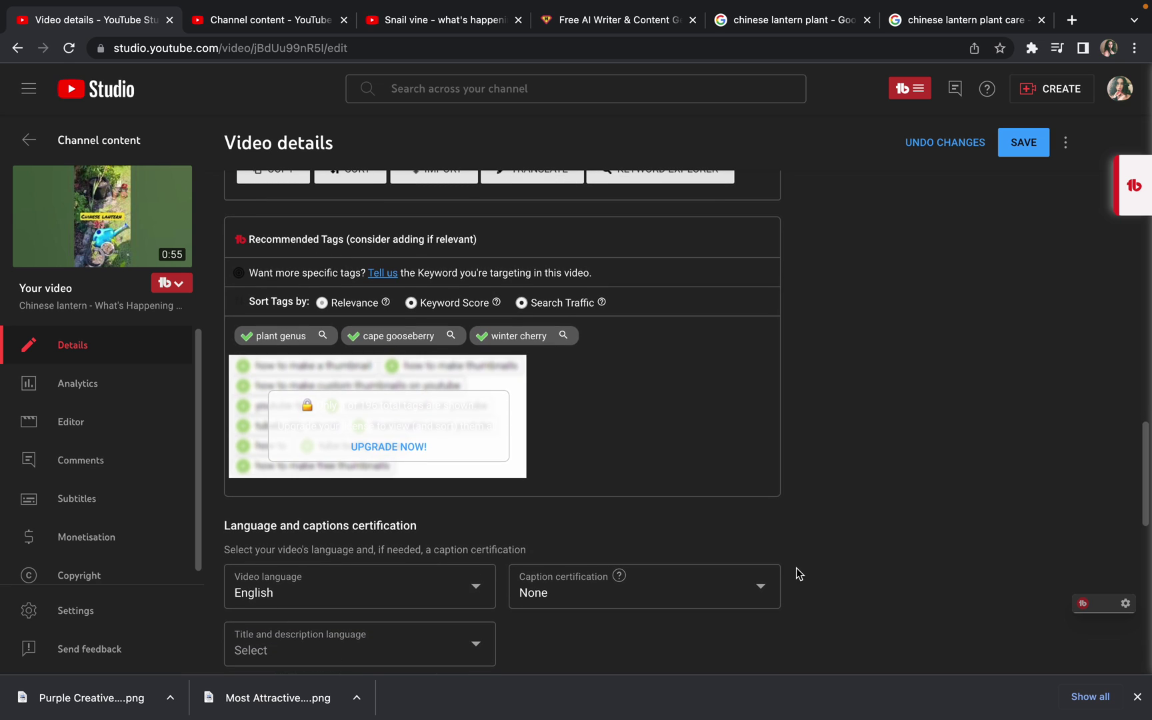
scroll(796, 567, up, 1)
scroll(795, 567, up, 1)
scroll(796, 567, up, 1)
scroll(796, 567, up, 2)
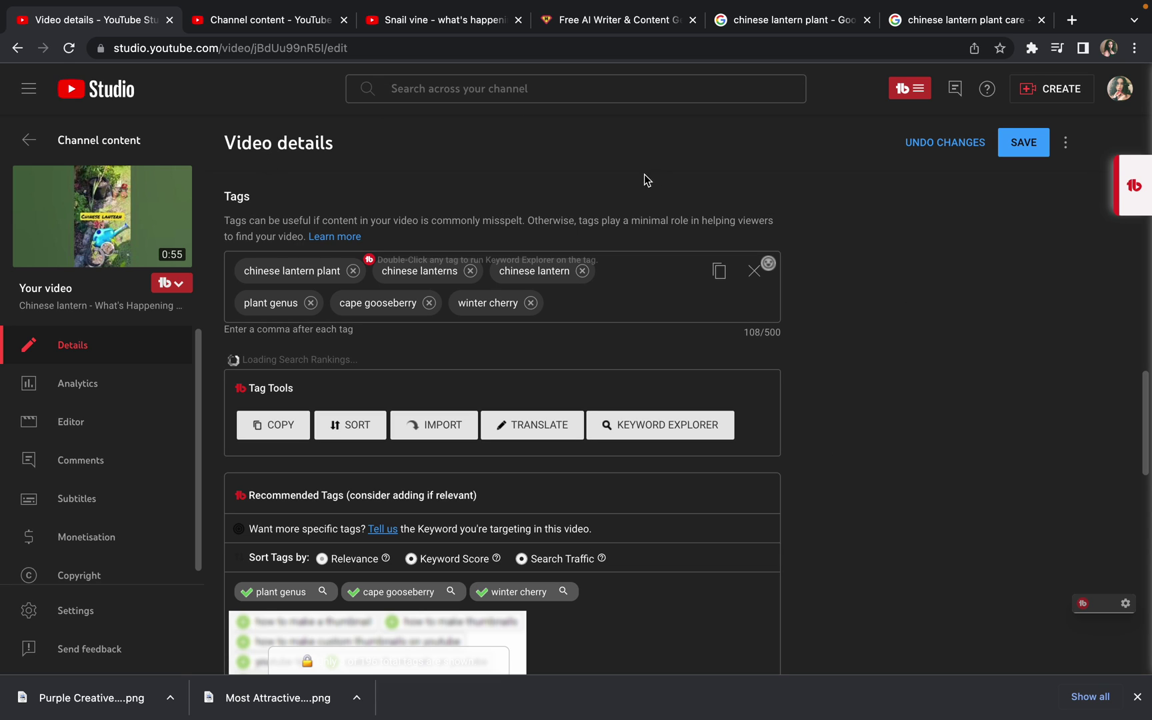
click(1031, 145)
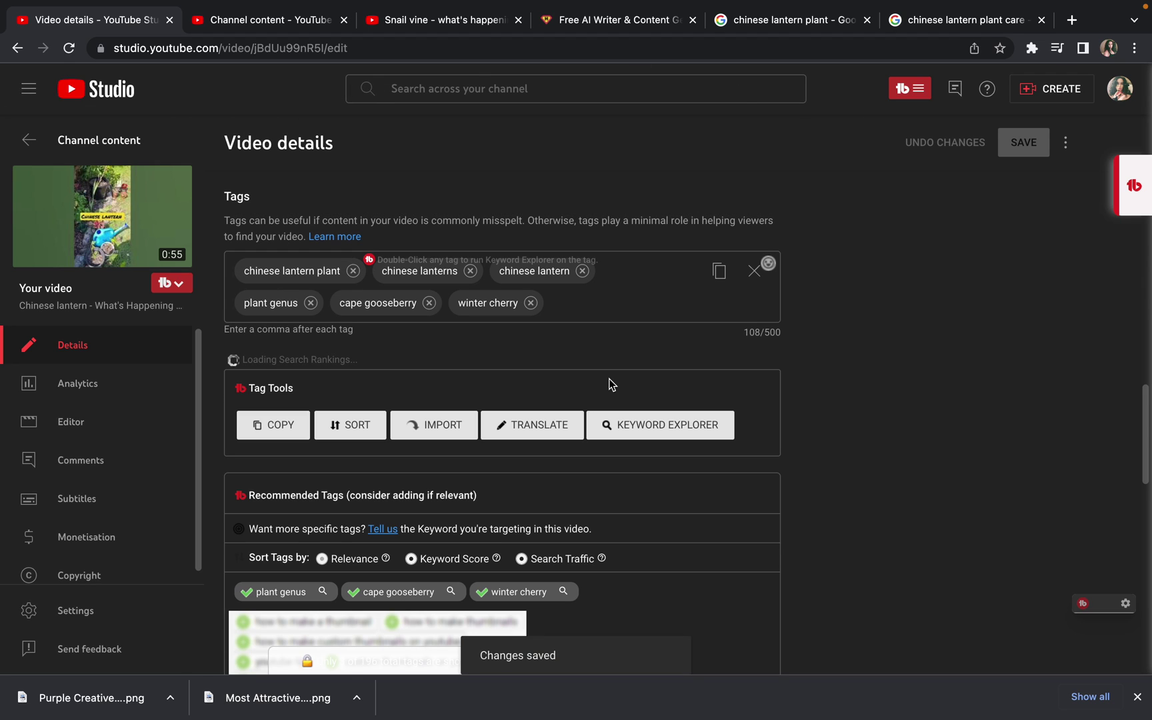
- Add the recommended tags physalis alkekengi, golden strawberry and how to grow cape gooseberry
click(20, 56)
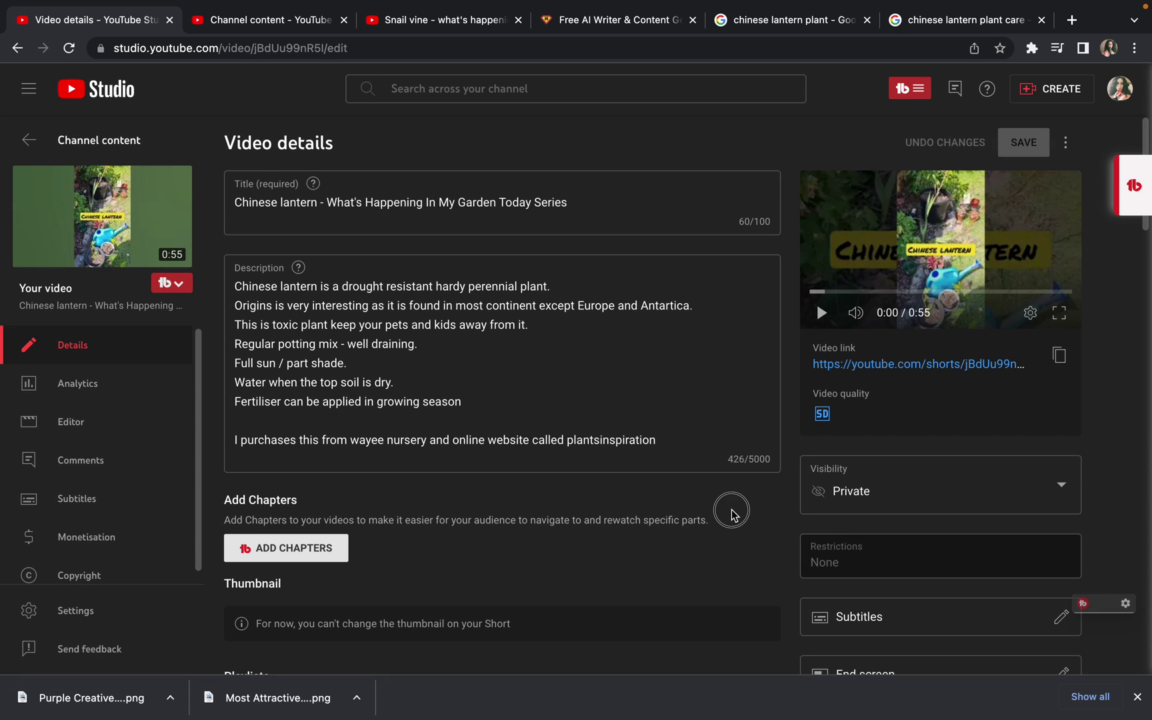
scroll(731, 513, down, 1)
scroll(731, 513, down, 2)
scroll(731, 513, down, 2)
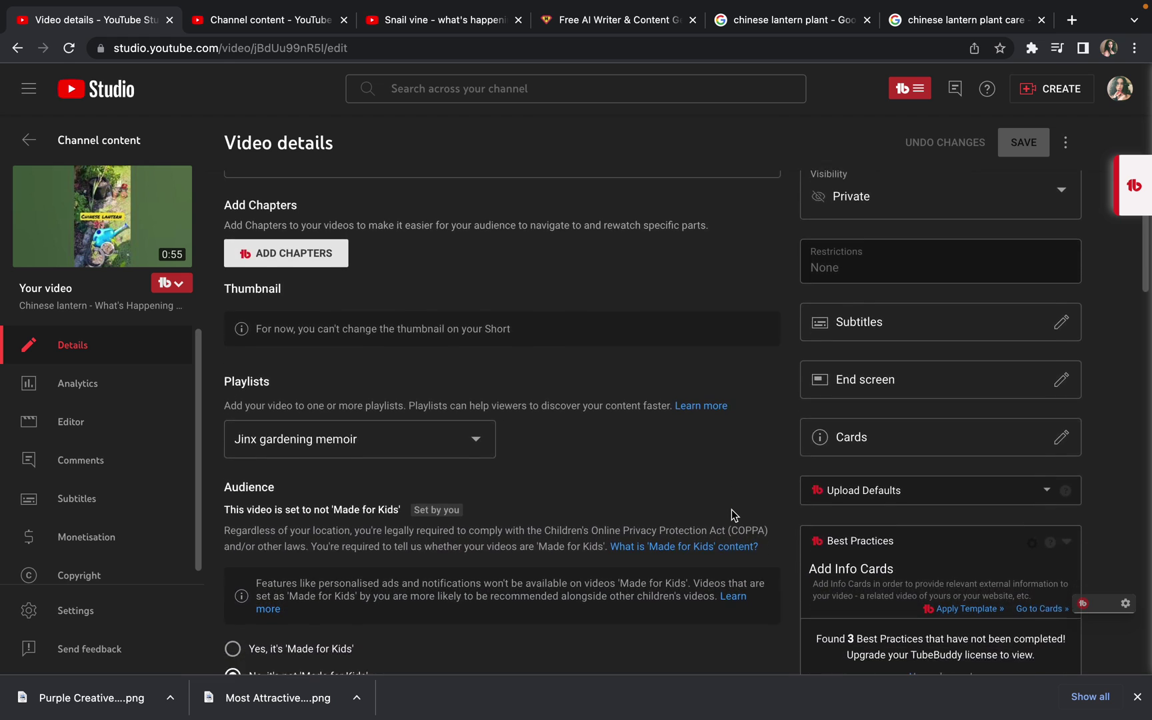
scroll(732, 509, down, 3)
scroll(732, 509, down, 4)
scroll(732, 510, down, 4)
scroll(732, 510, down, 3)
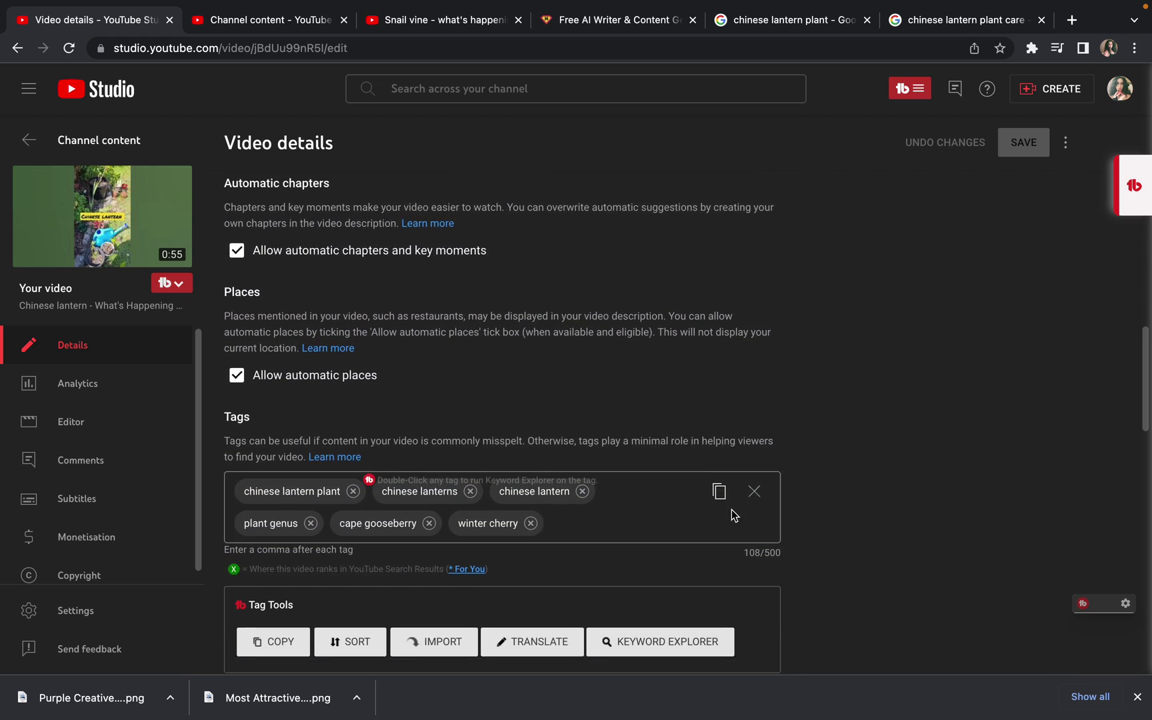
scroll(732, 509, down, 3)
scroll(731, 509, down, 3)
scroll(732, 509, down, 1)
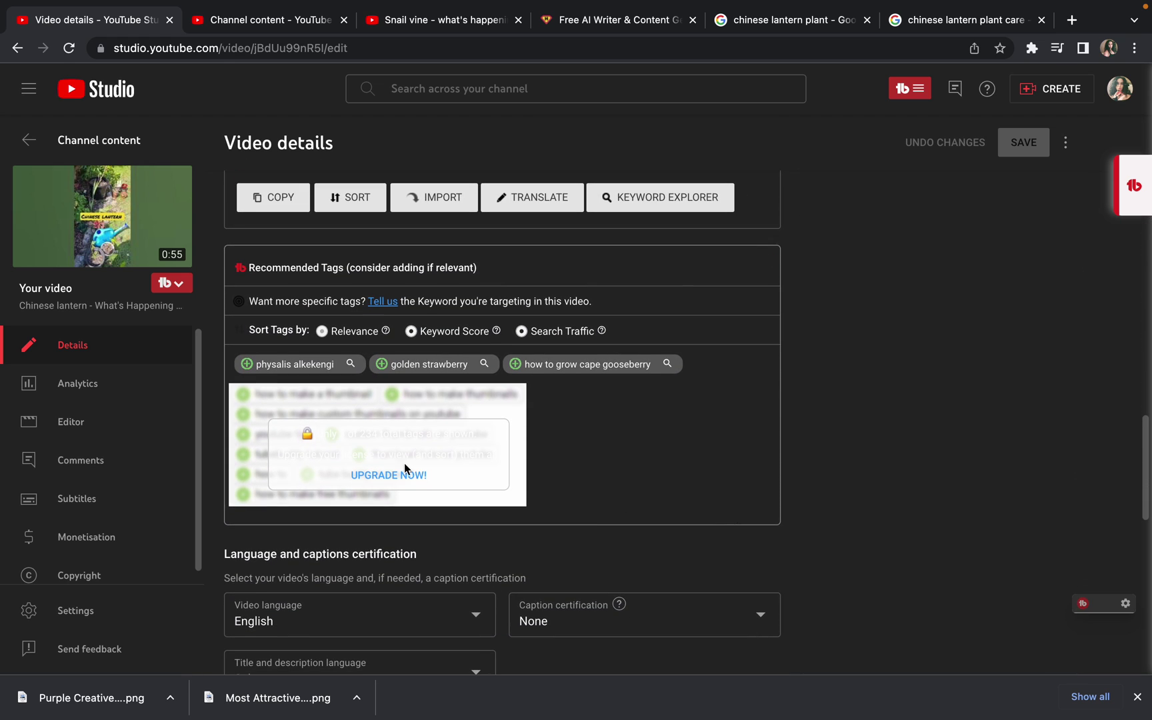
click(246, 364)
scroll(289, 367, up, 5)
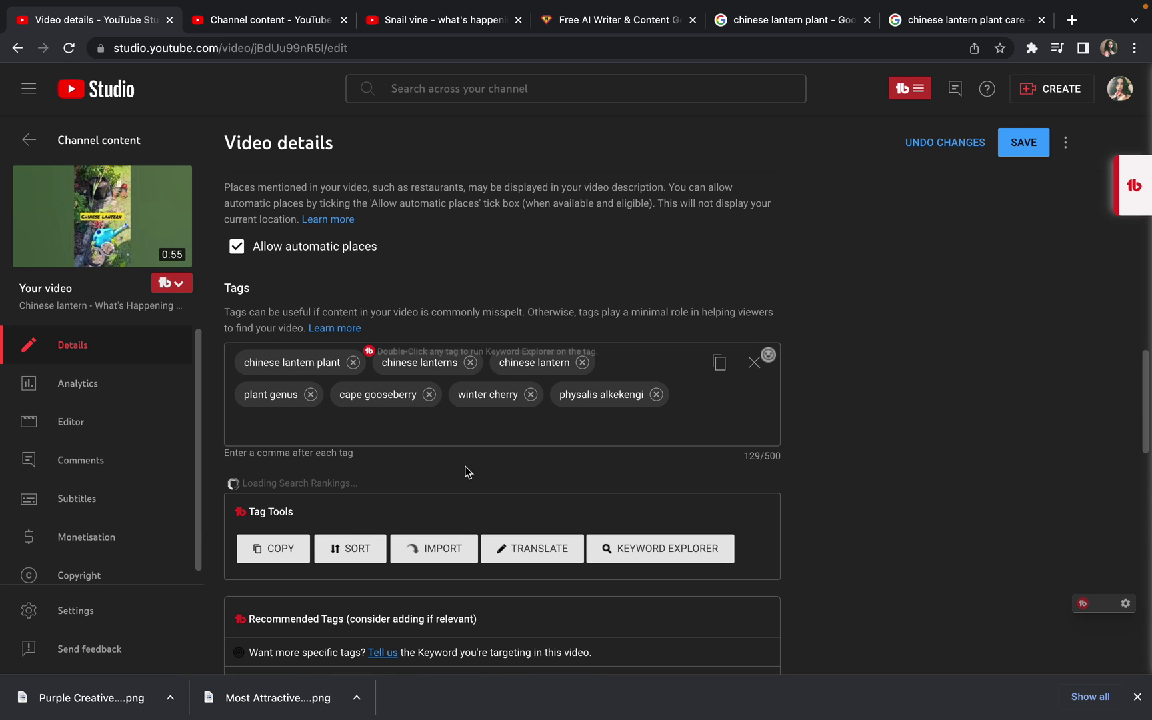
scroll(472, 475, down, 1)
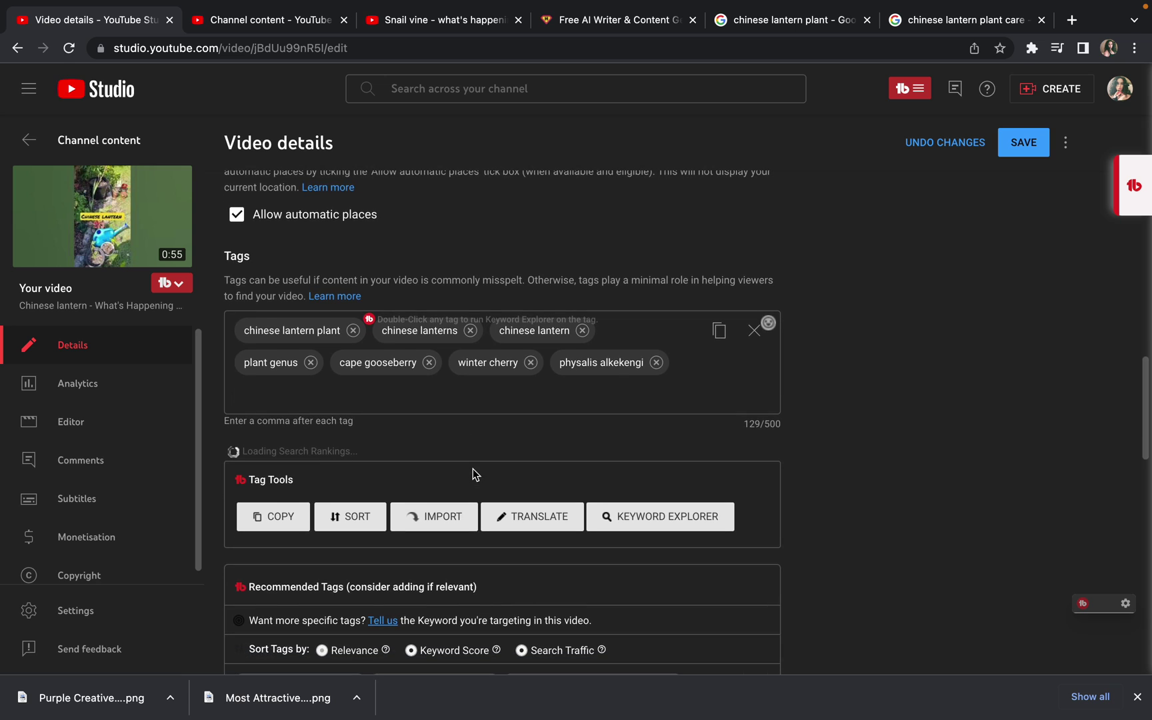
scroll(472, 470, down, 3)
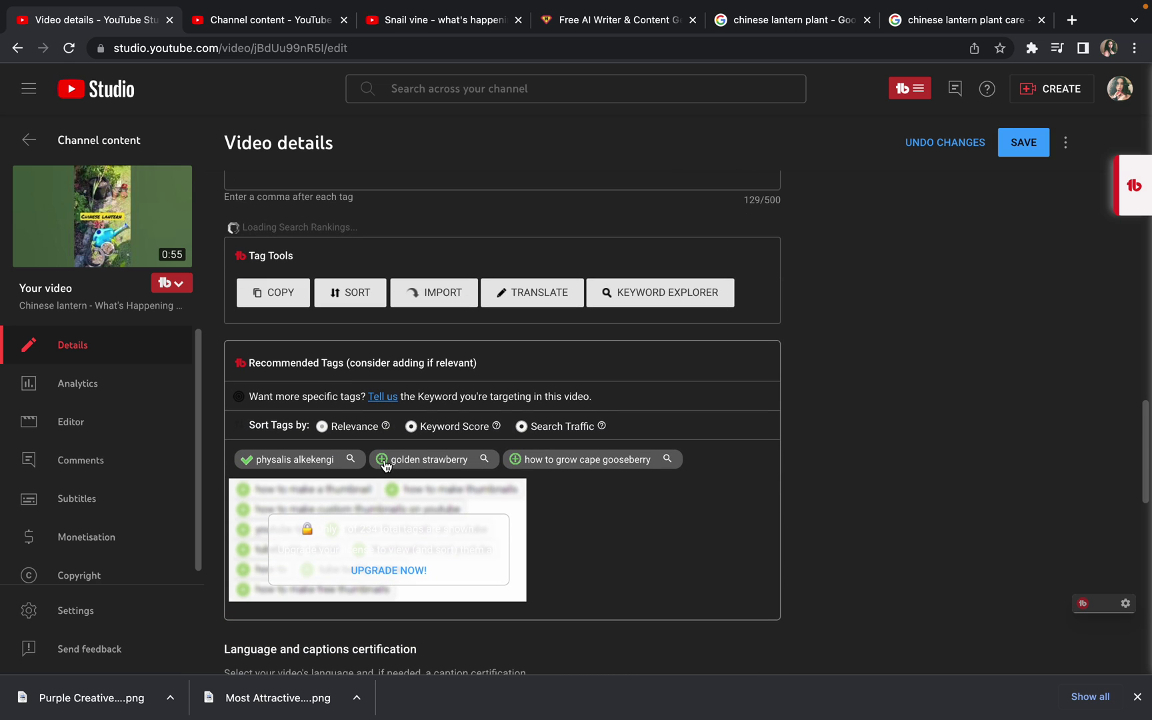
click(382, 459)
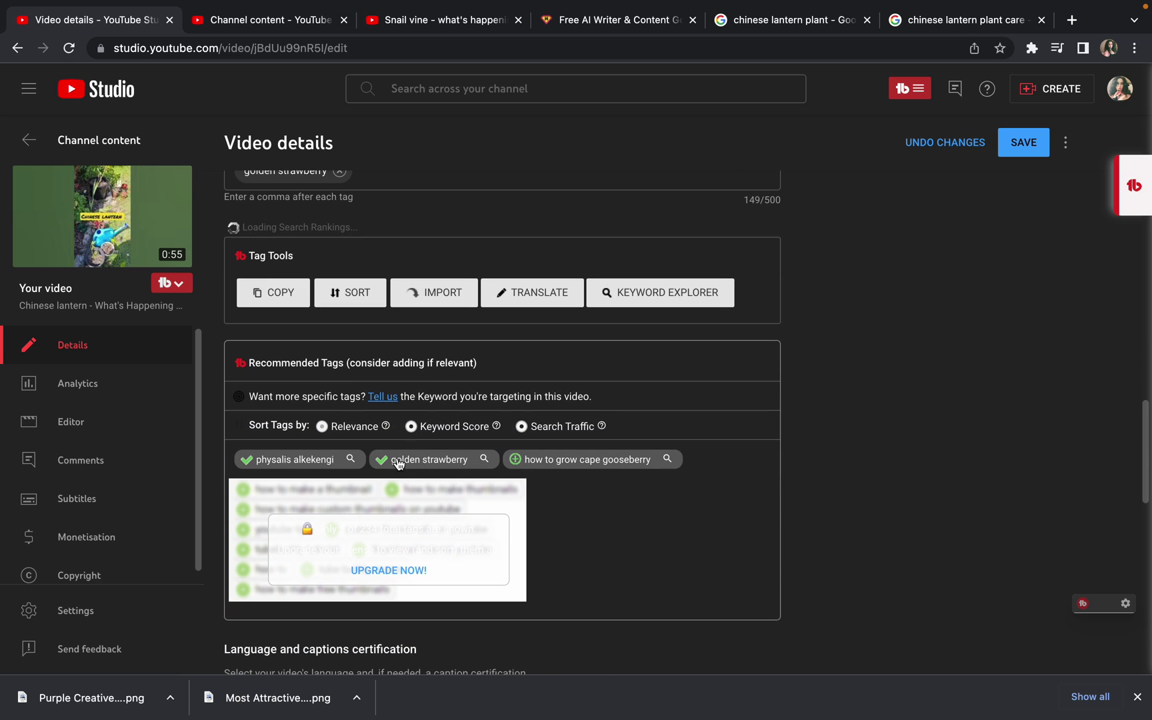
click(516, 460)
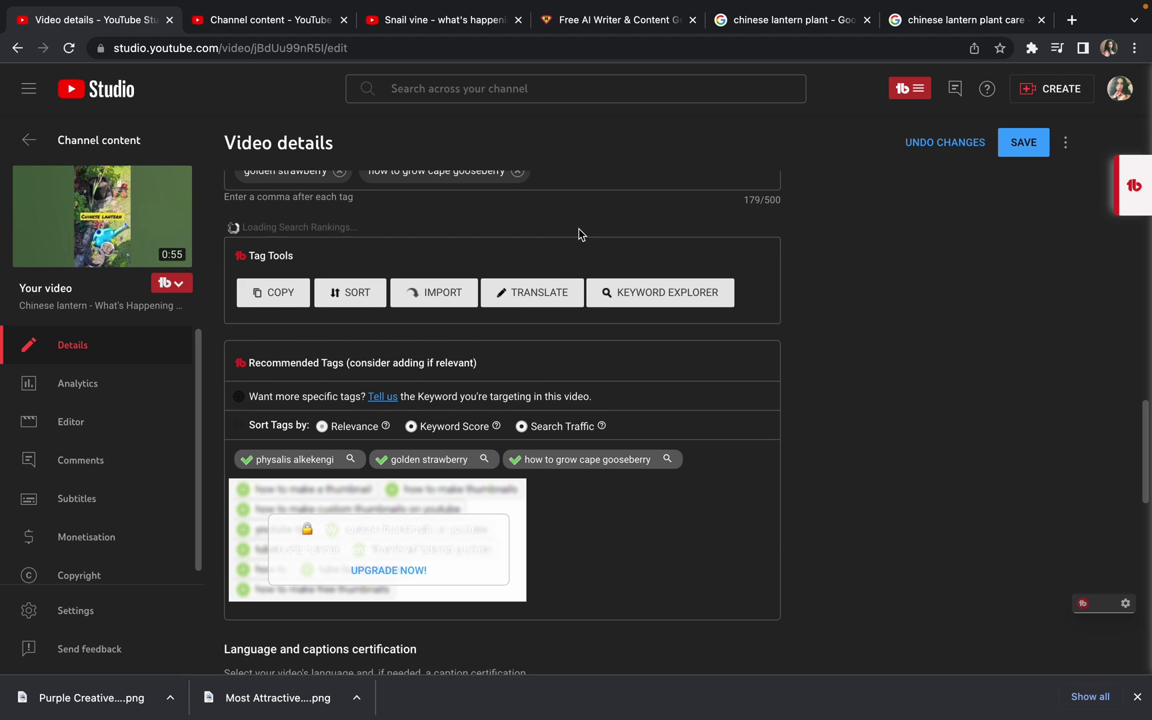
- Add the custom tag #jinxme at the end of the tag list
scroll(579, 228, up, 1)
scroll(578, 229, up, 2)
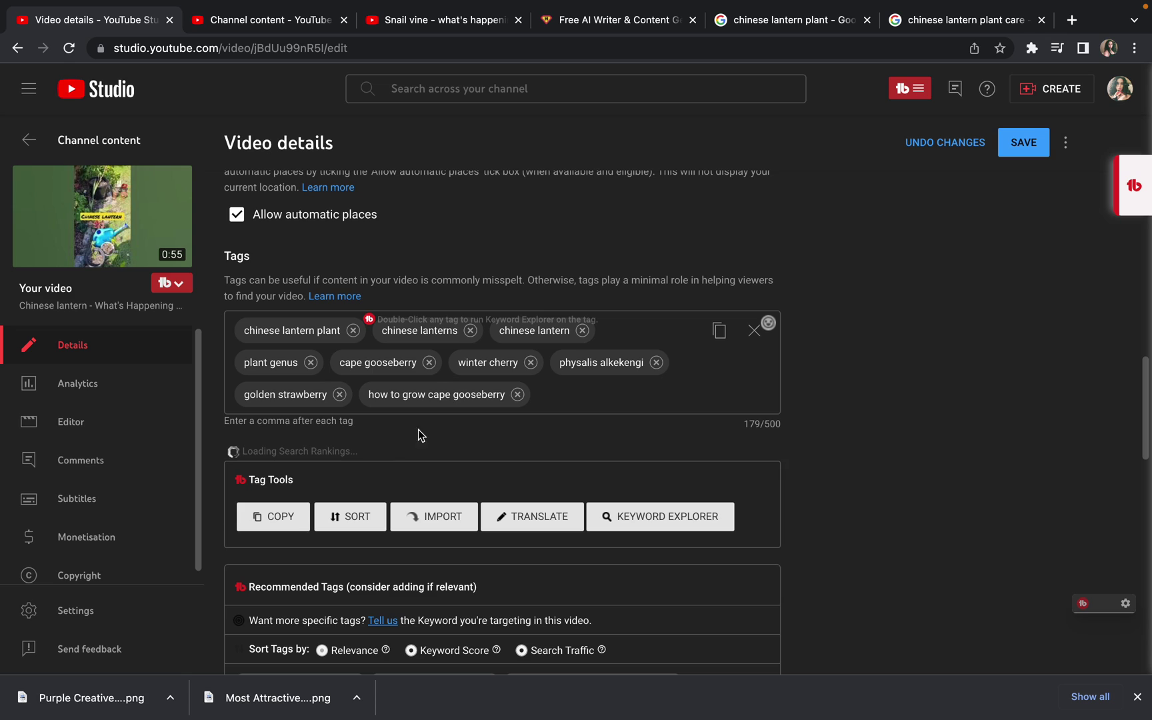
click(560, 401)
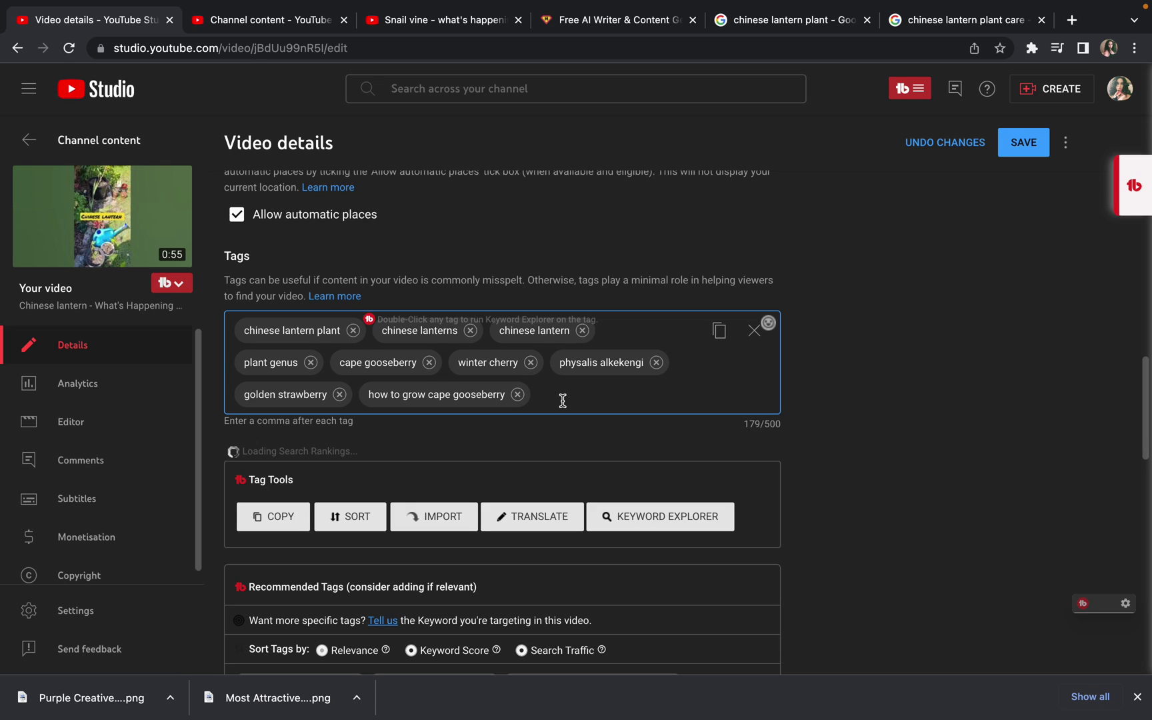
text(#jinx)
text(me)
key(Return)
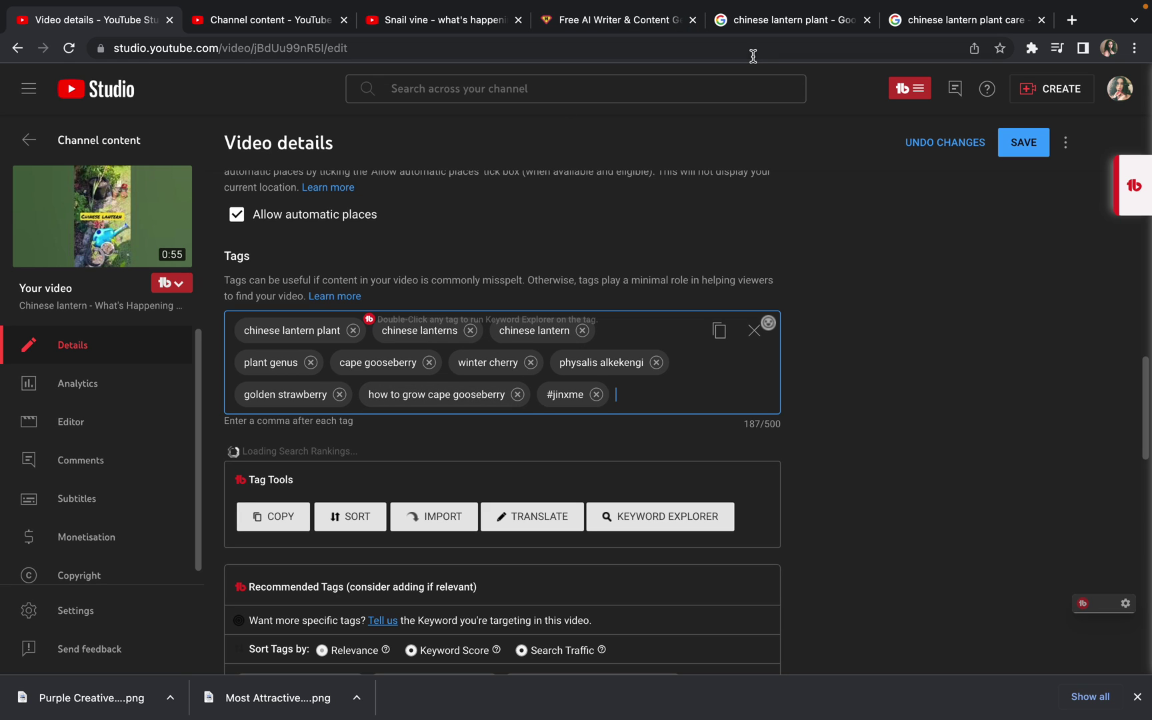
- Open best-hashtags.com in a new Chrome tab using the 'best' address-bar suggestion
click(1071, 21)
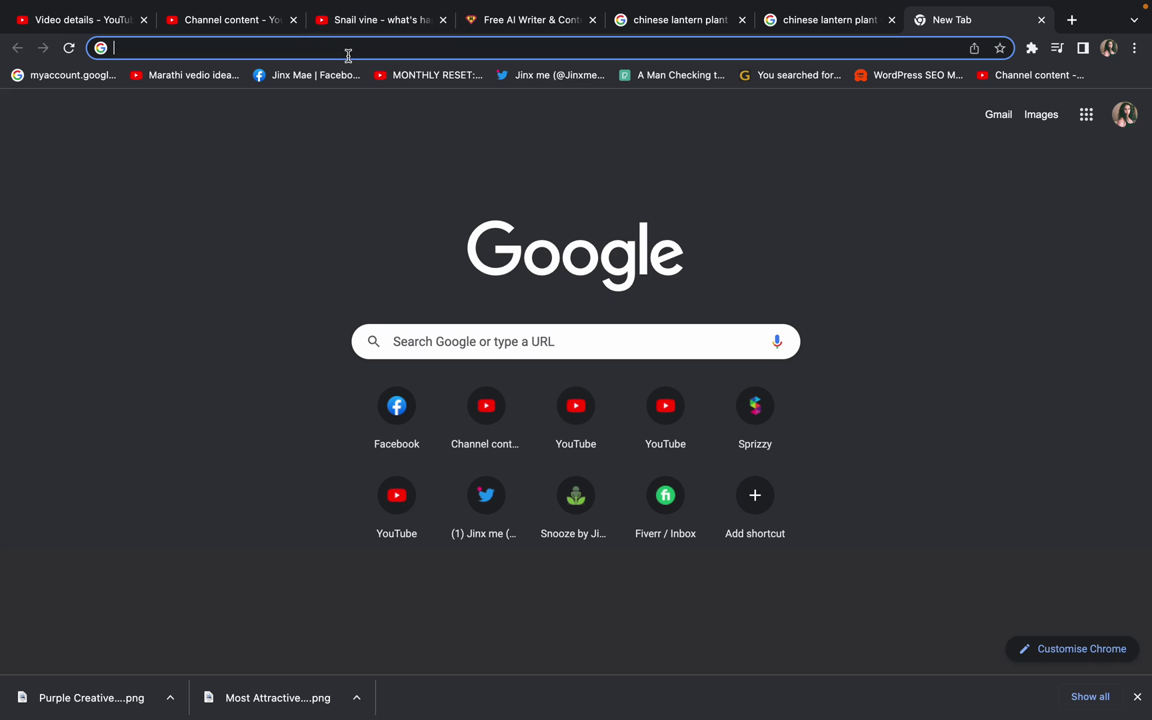
text(b)
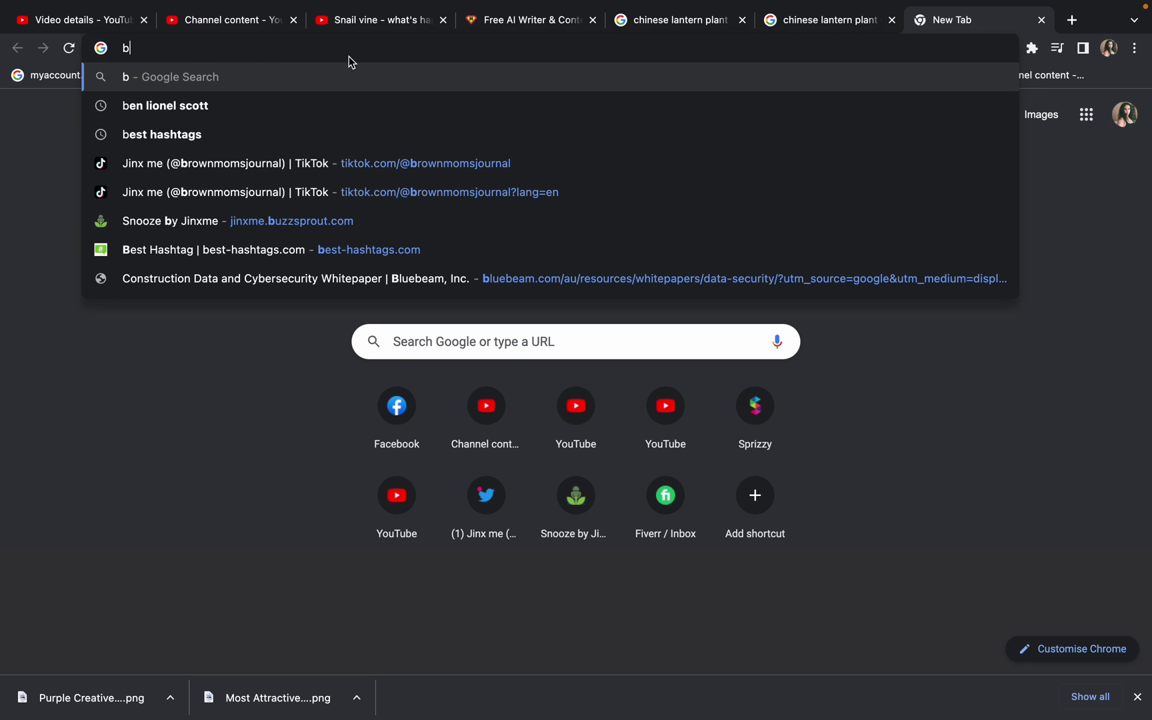
text(est-hashtags.com)
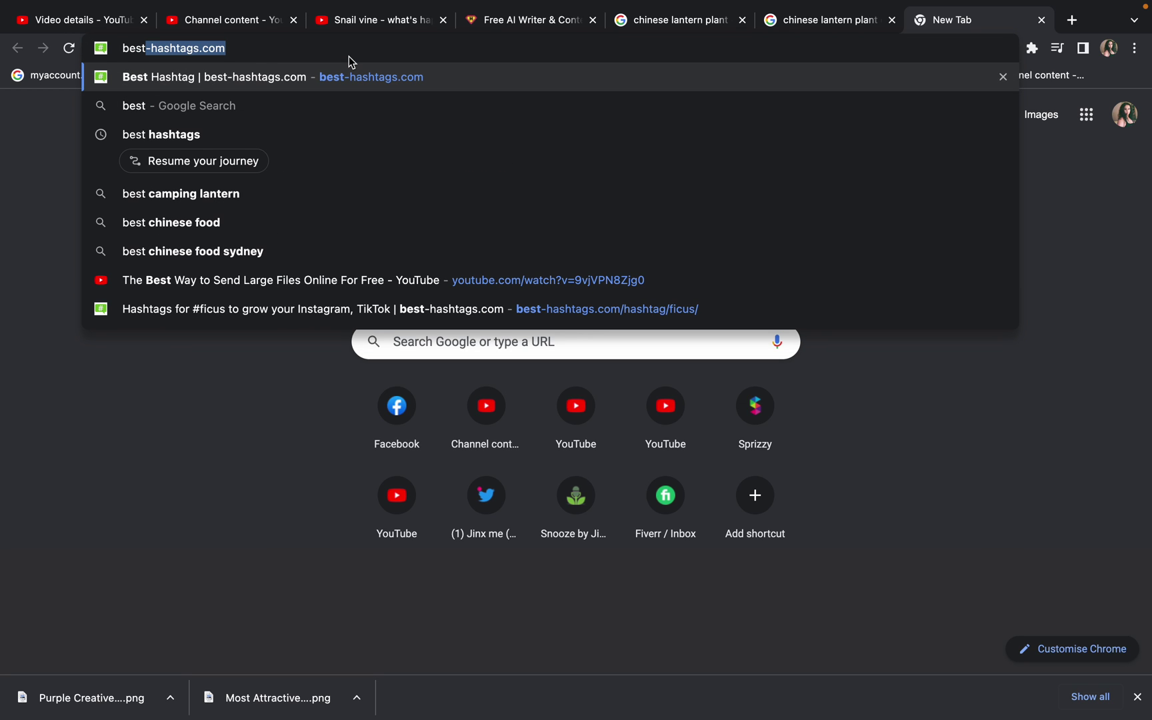
click(321, 78)
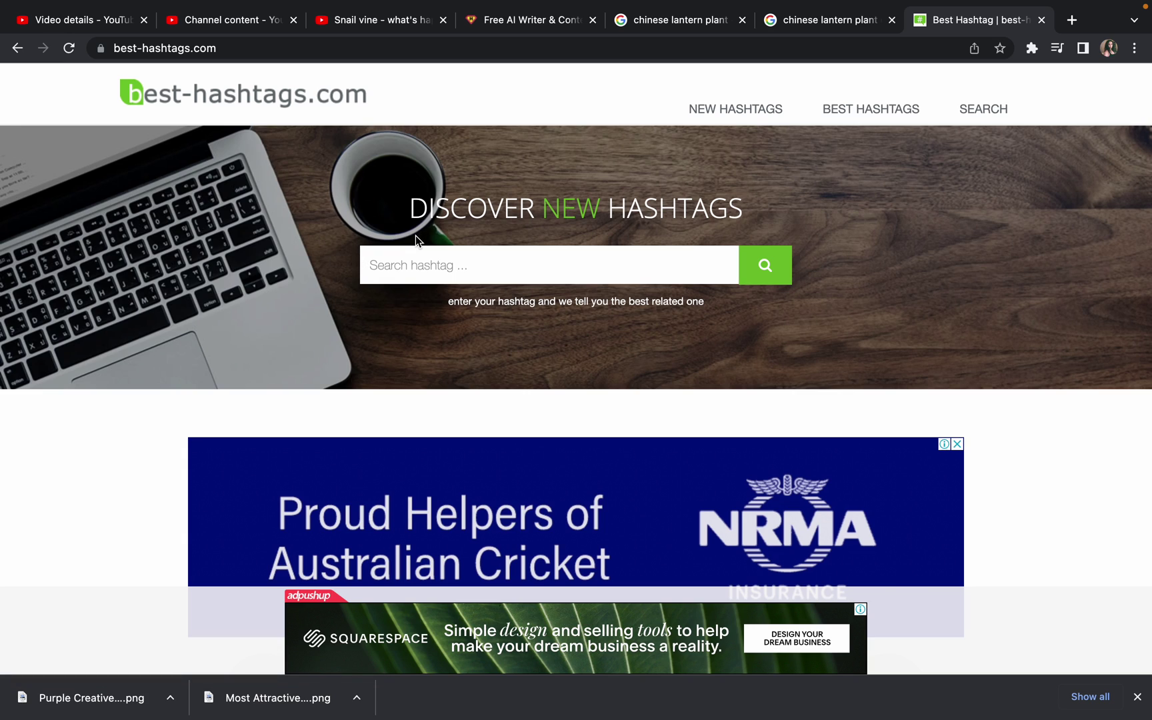
- Search best-hashtags.com for 'chinese lantern plant' hashtags
click(401, 271)
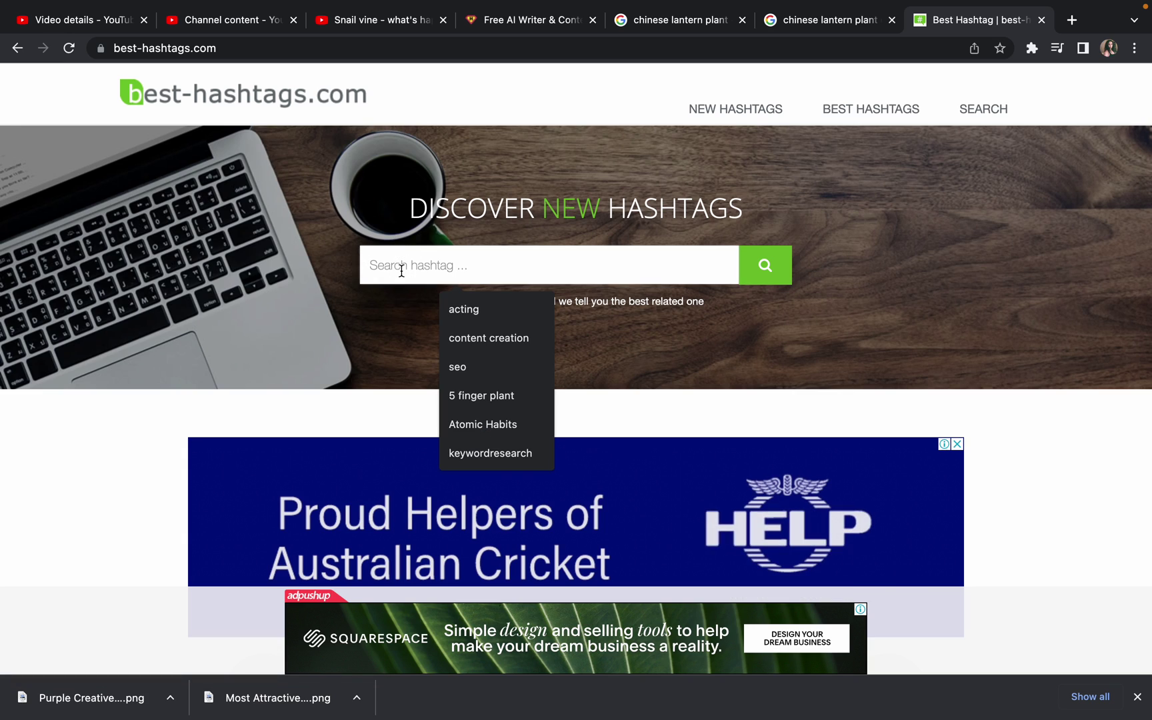
text(chi)
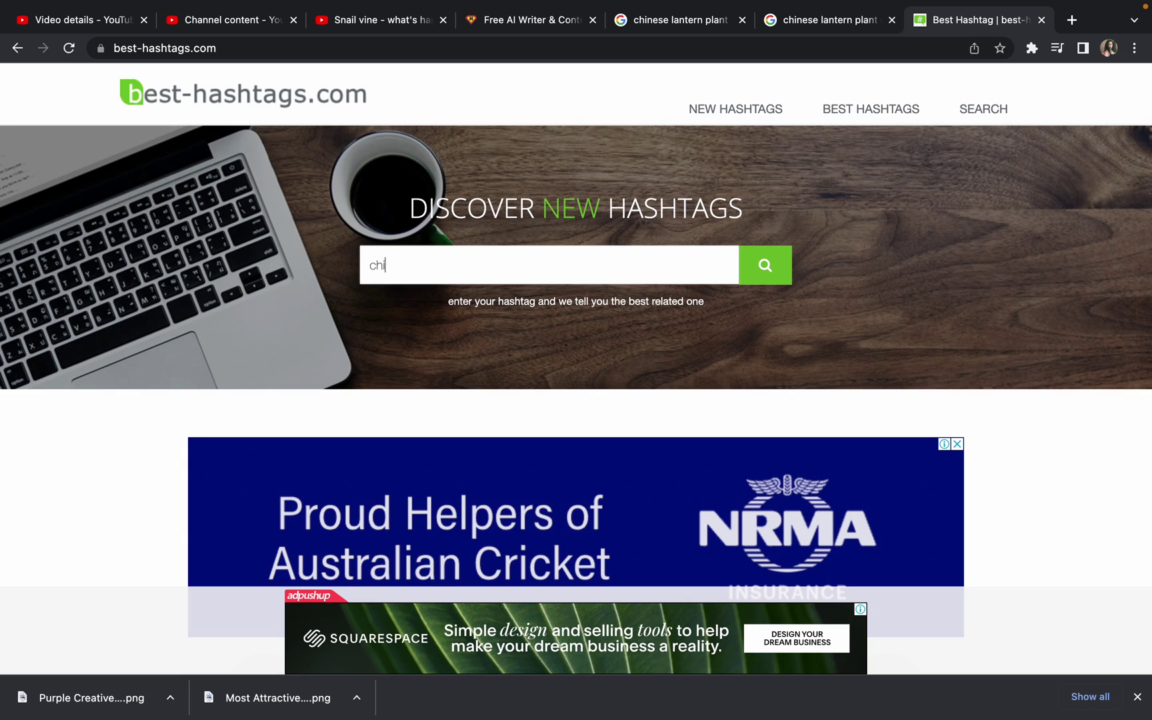
text(nese )
text(lanter)
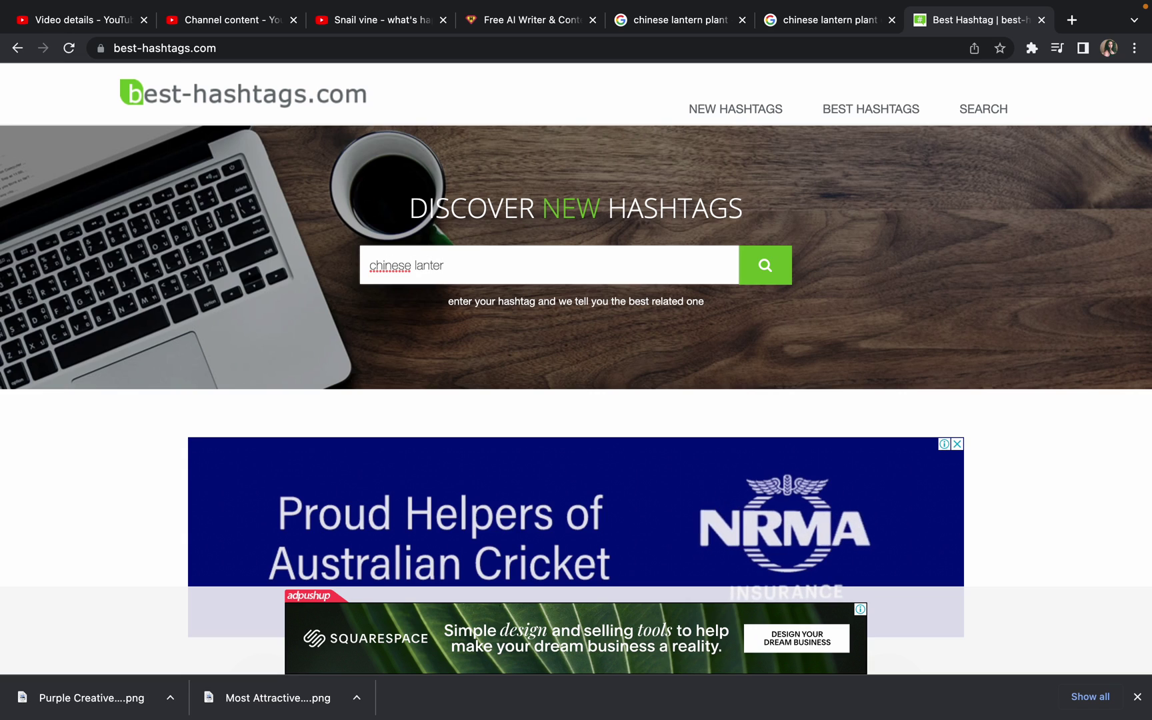
text(n pla)
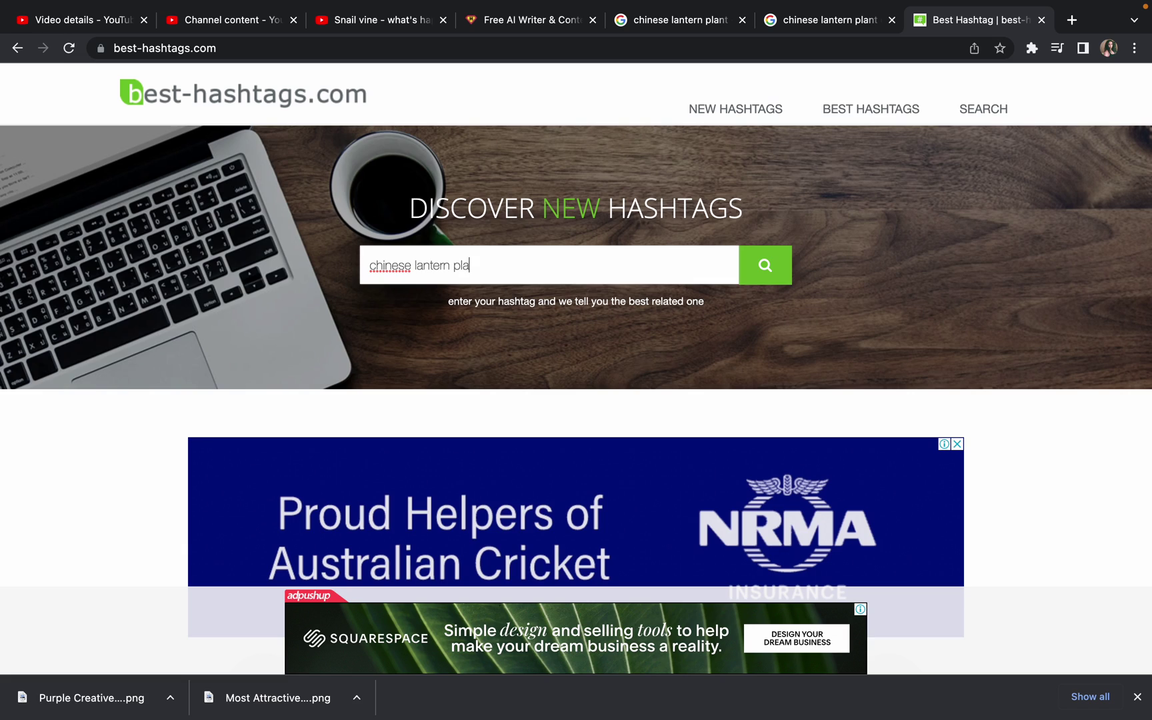
text(nt)
key(Return)
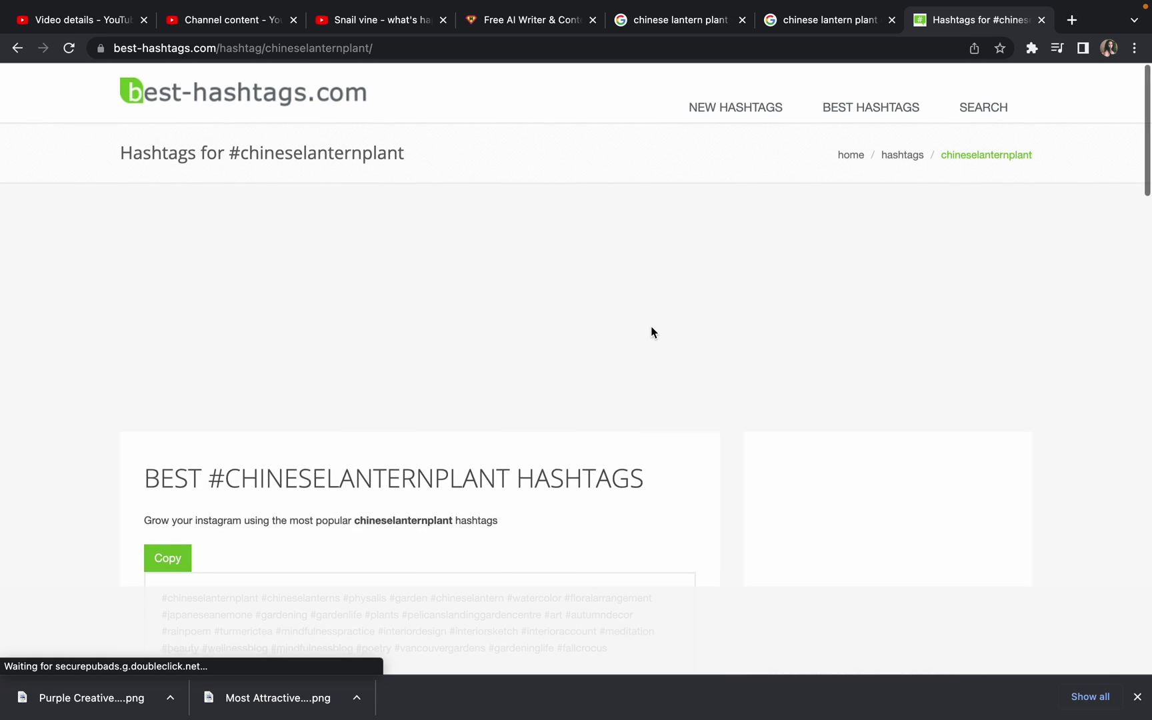
scroll(651, 331, down, 1)
scroll(651, 326, down, 5)
scroll(650, 326, down, 2)
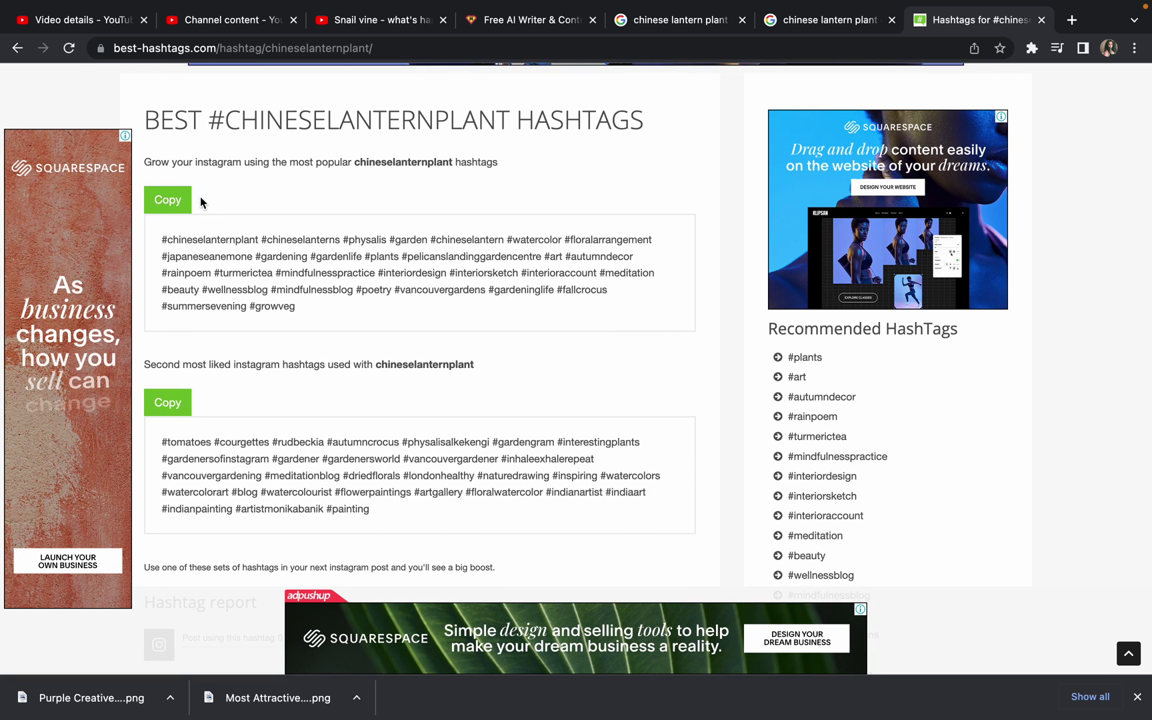
click(167, 202)
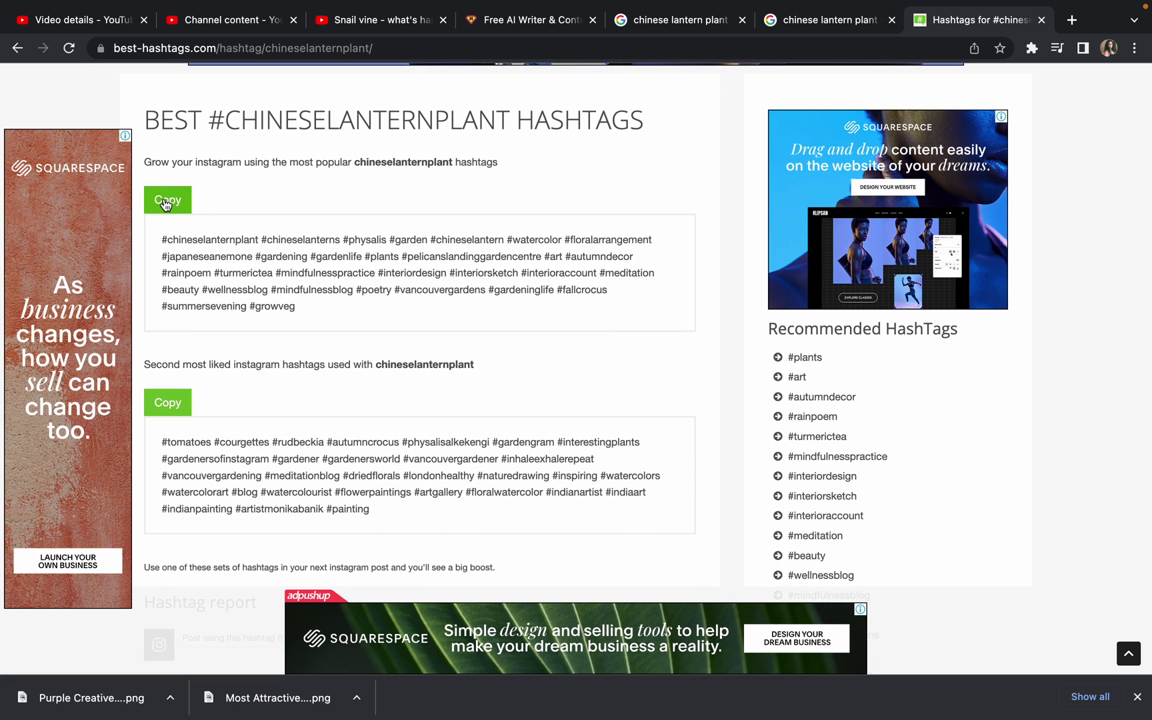
click(167, 203)
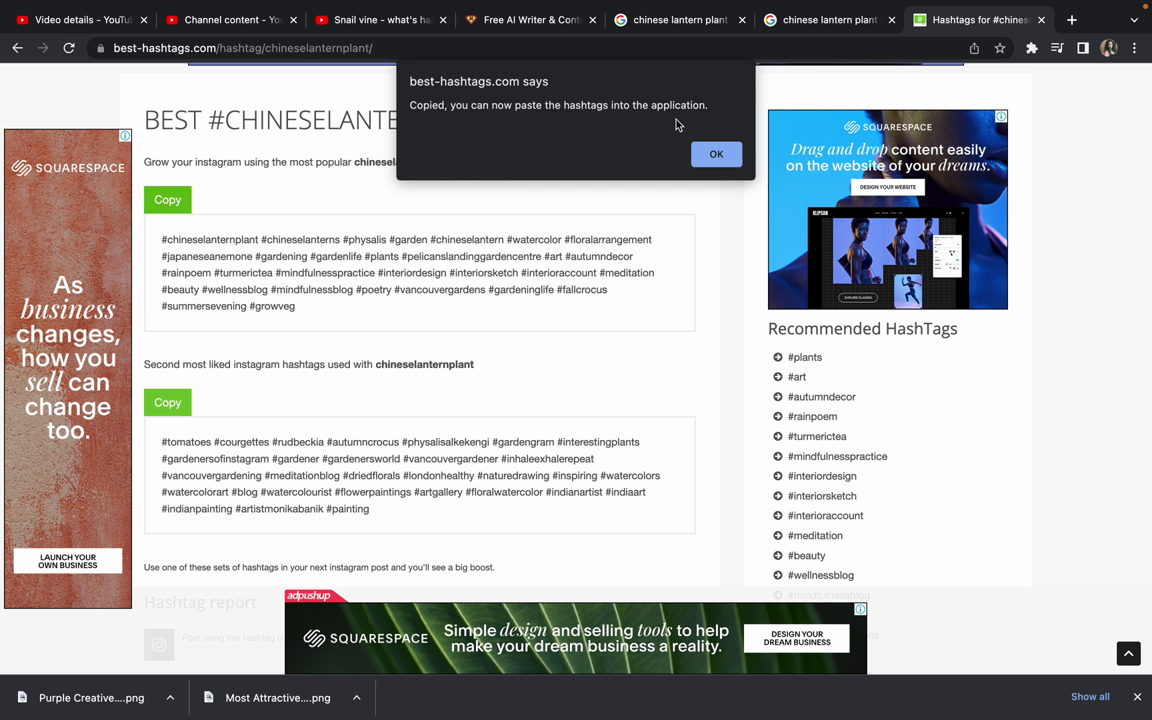
click(717, 153)
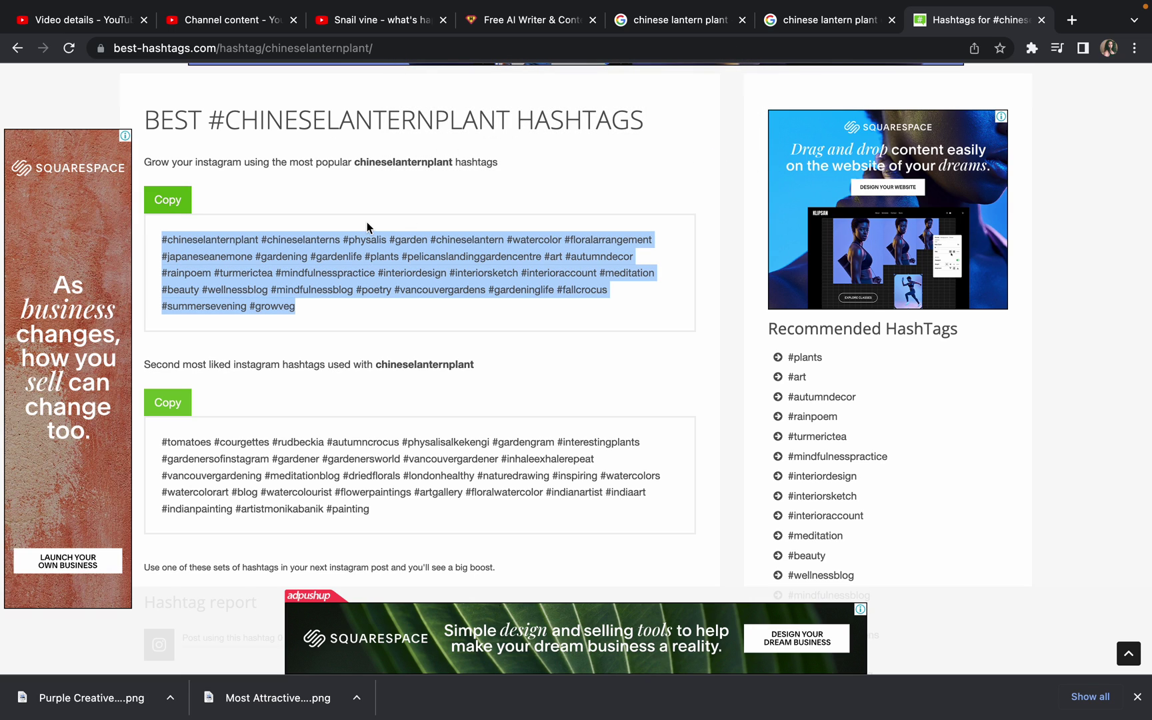
click(157, 205)
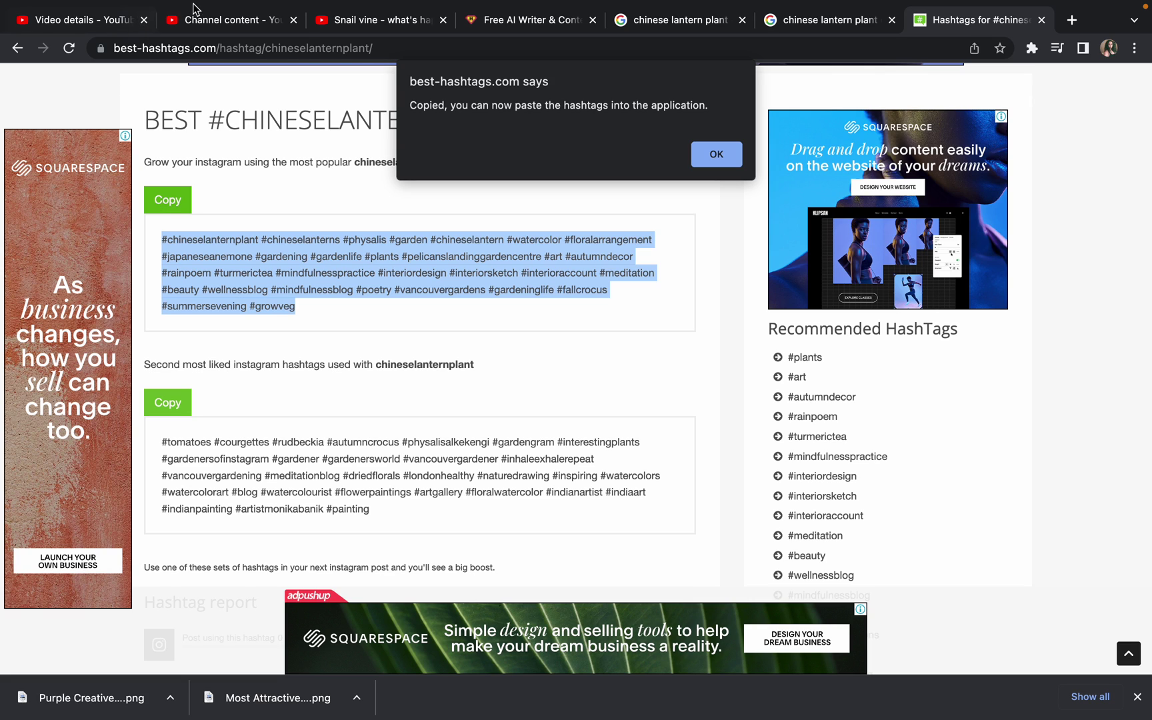
click(198, 24)
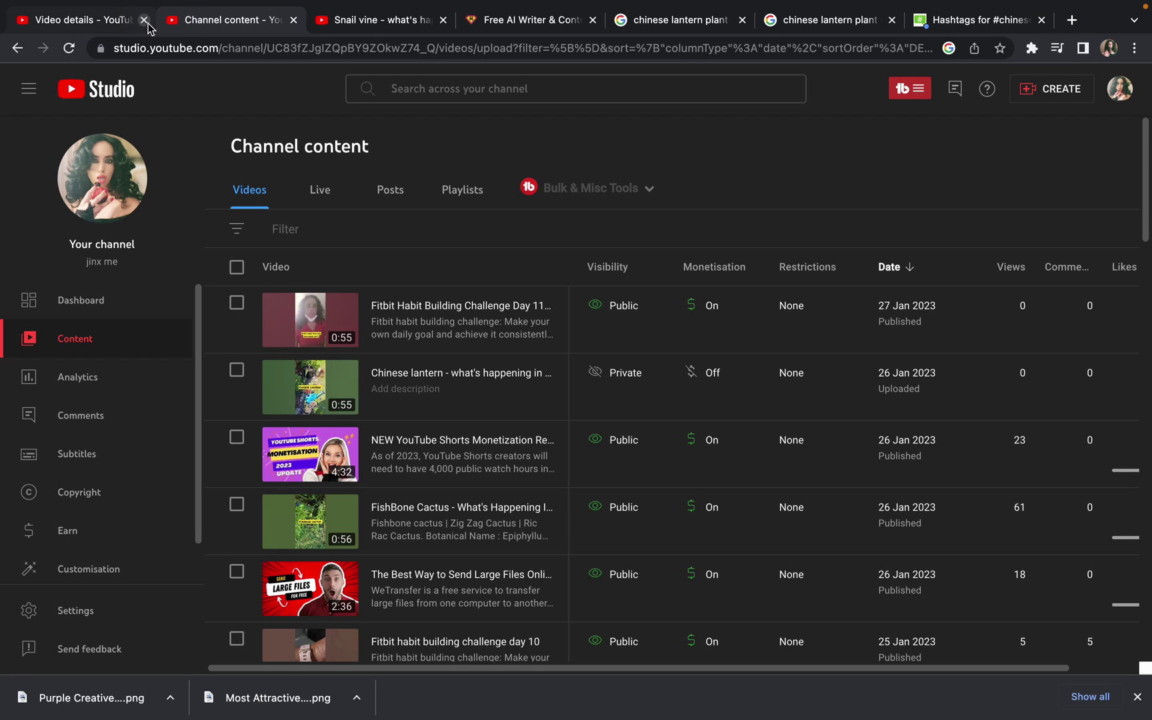
- Paste the copied hashtags into the Short's Tags field and remove the over-long tag
click(93, 21)
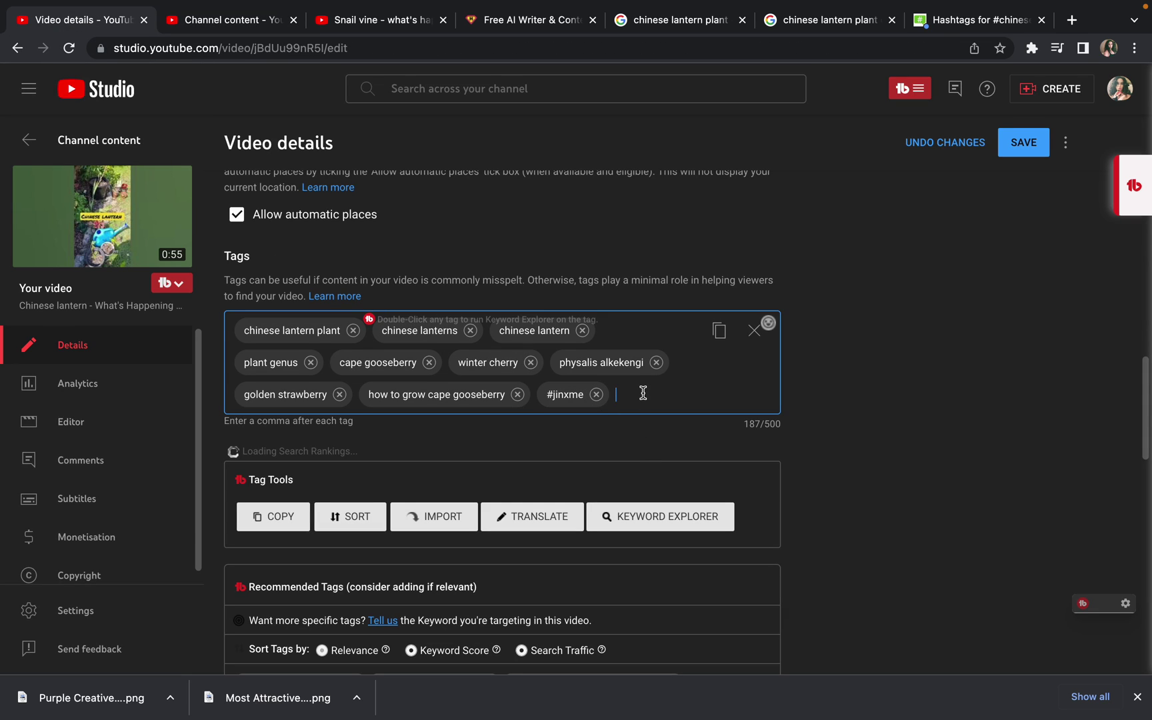
key(ctrl+v)
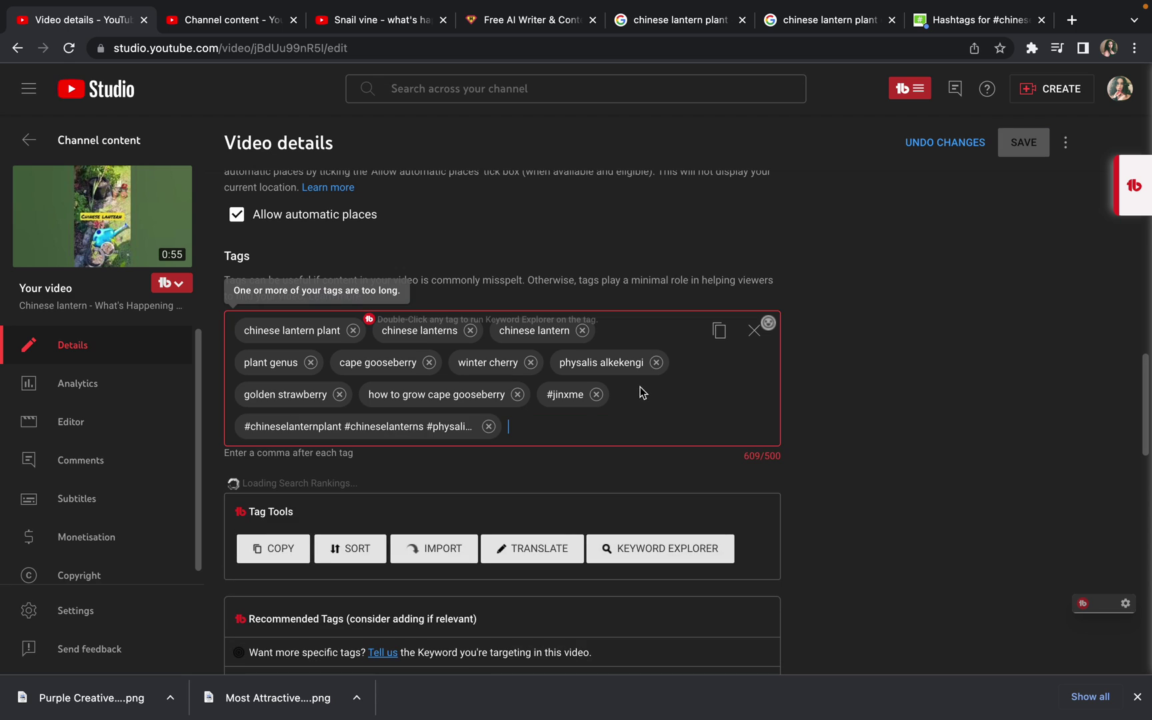
click(489, 426)
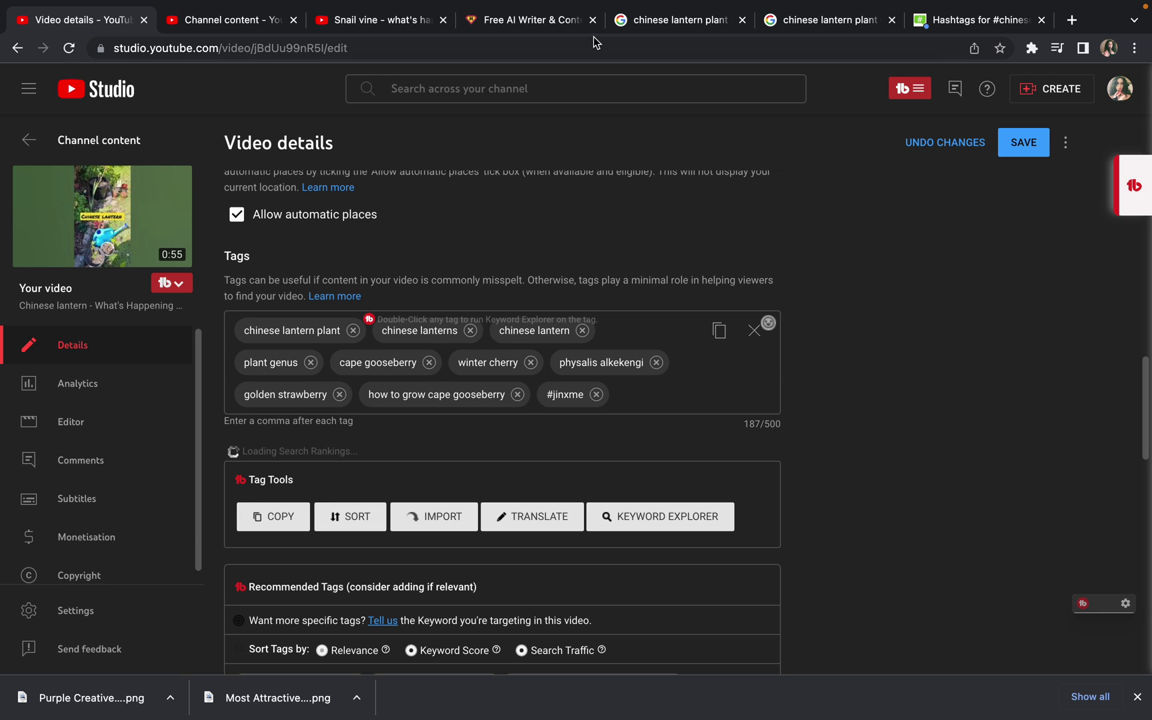
- Copy only 'chineselanternplant' from the results and add it as a tag after #jinxme
click(957, 24)
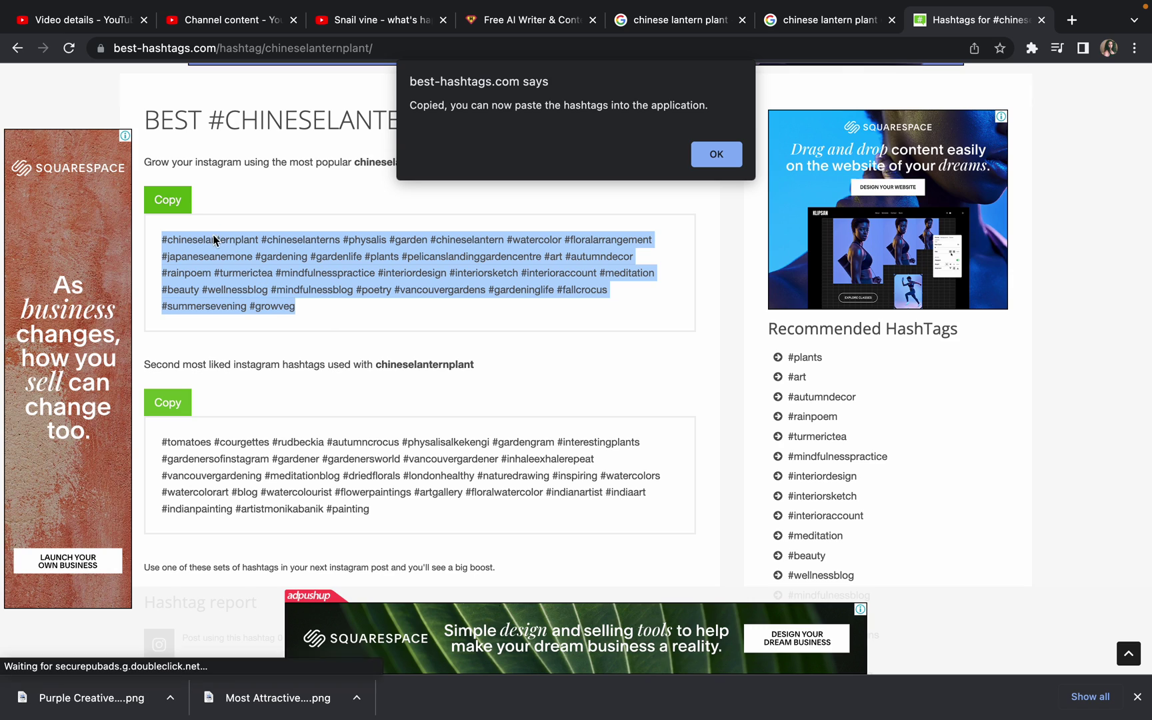
click(695, 157)
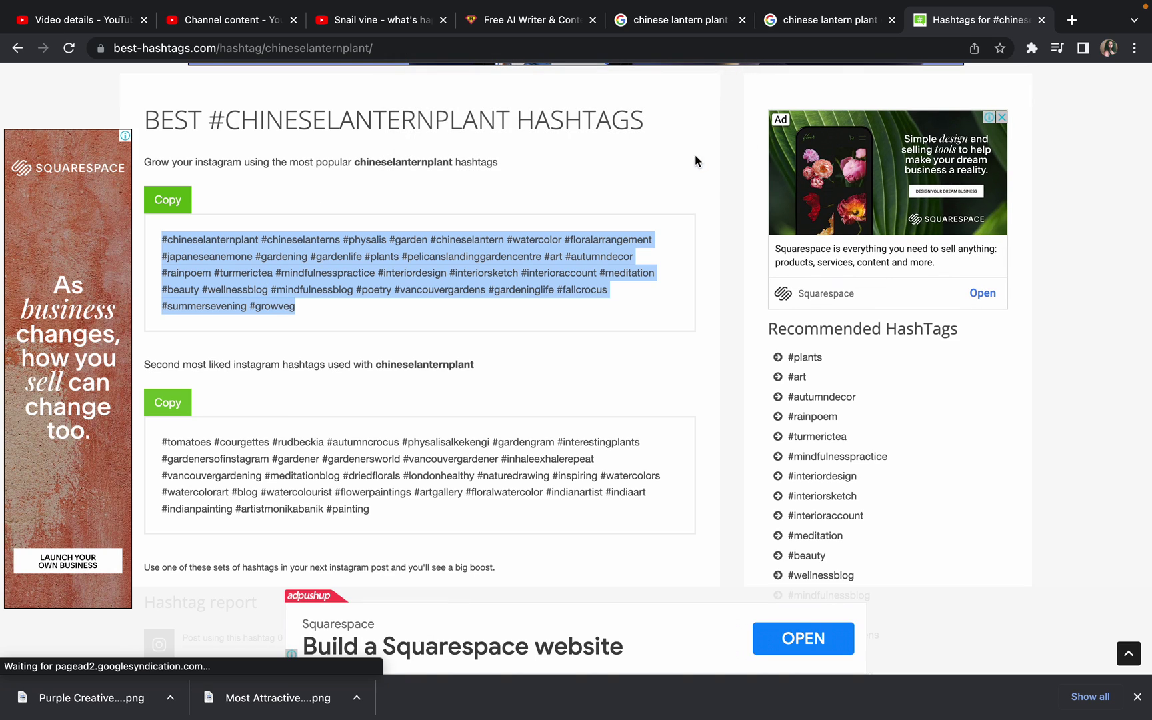
double_click(192, 238)
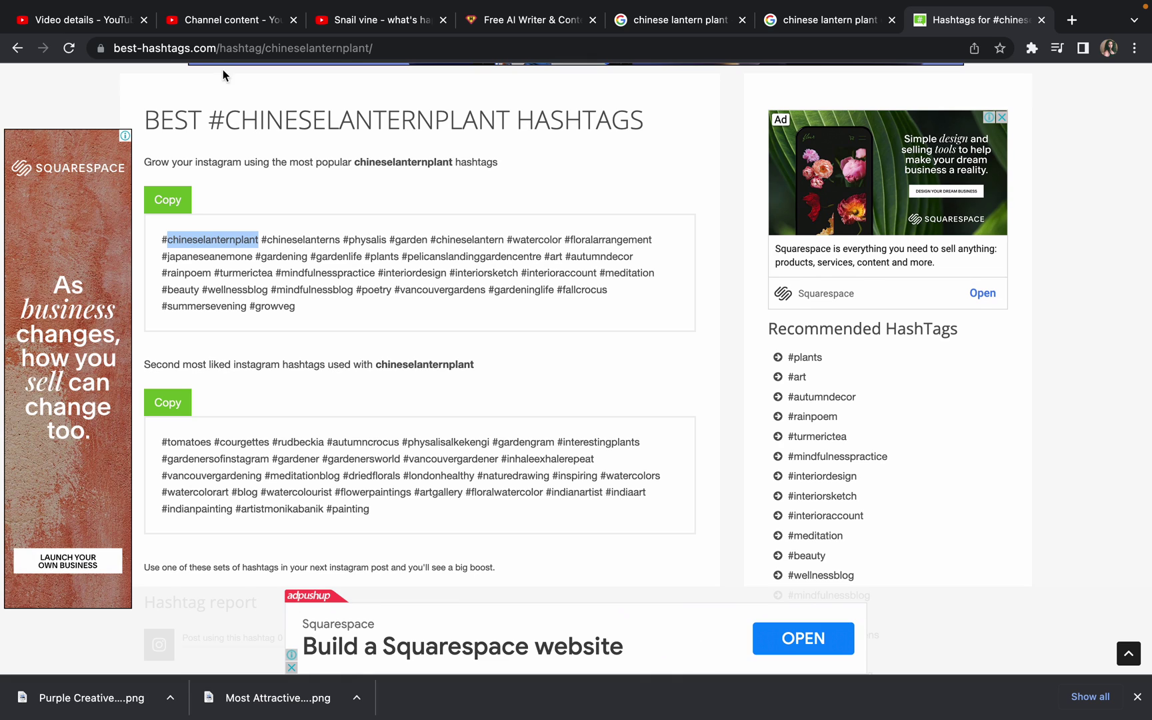
click(87, 22)
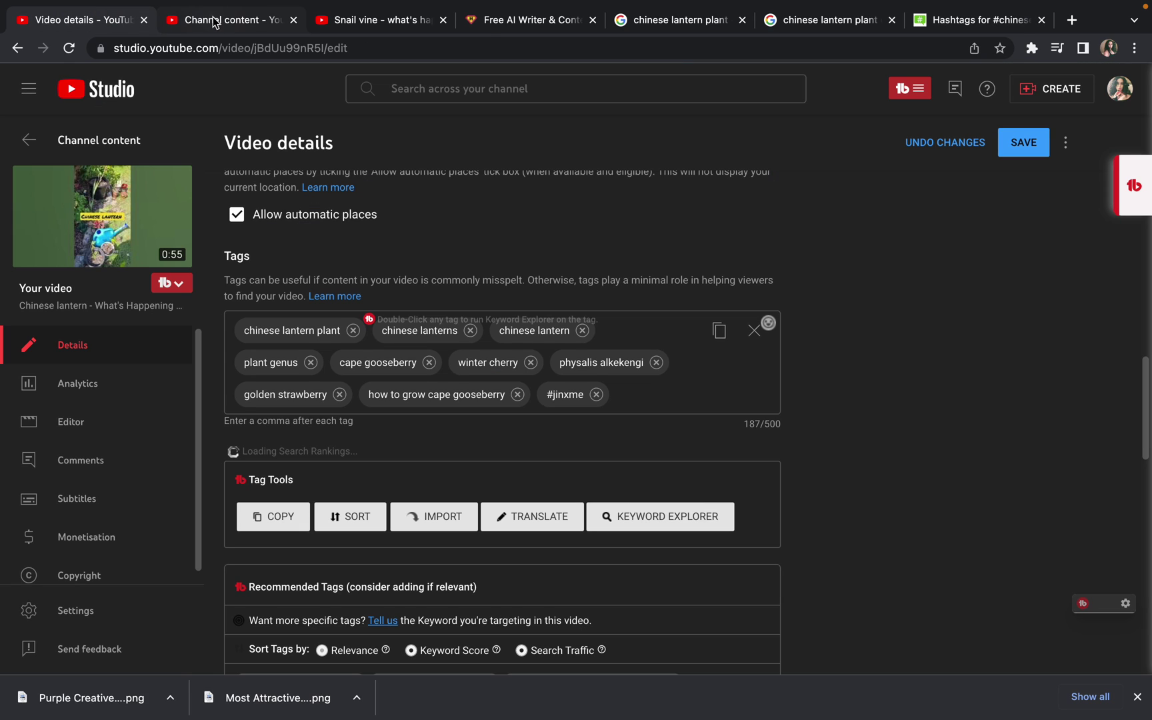
click(626, 398)
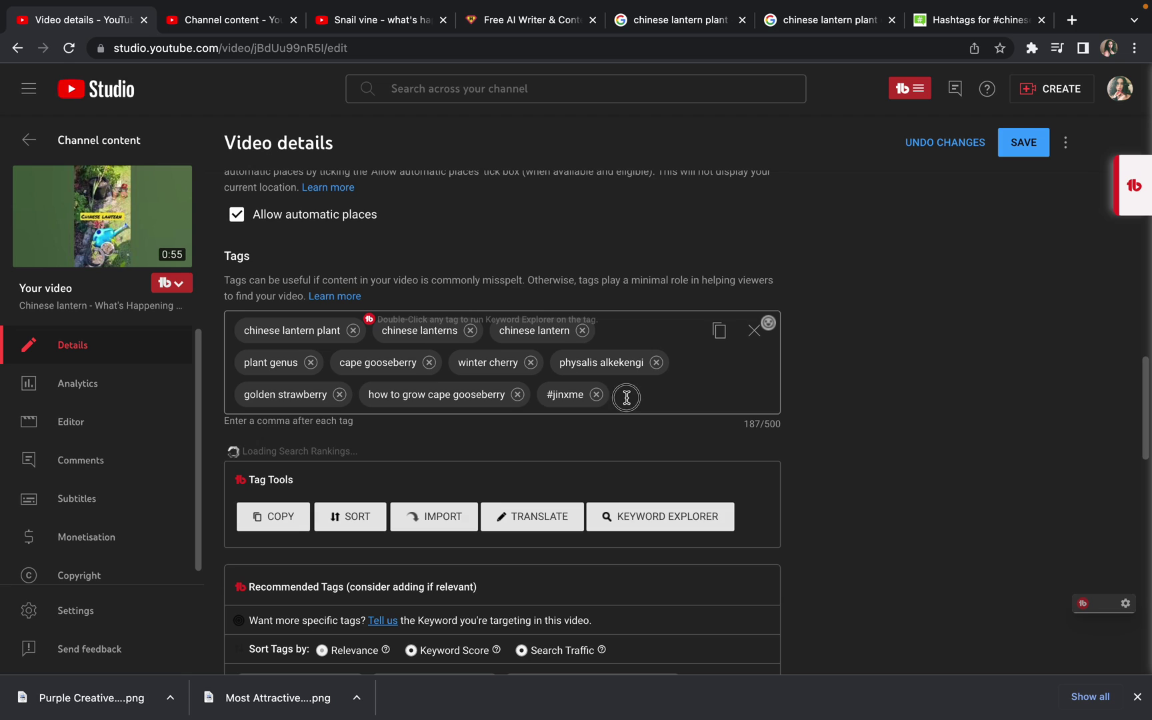
text(#)
key(ctrl+v)
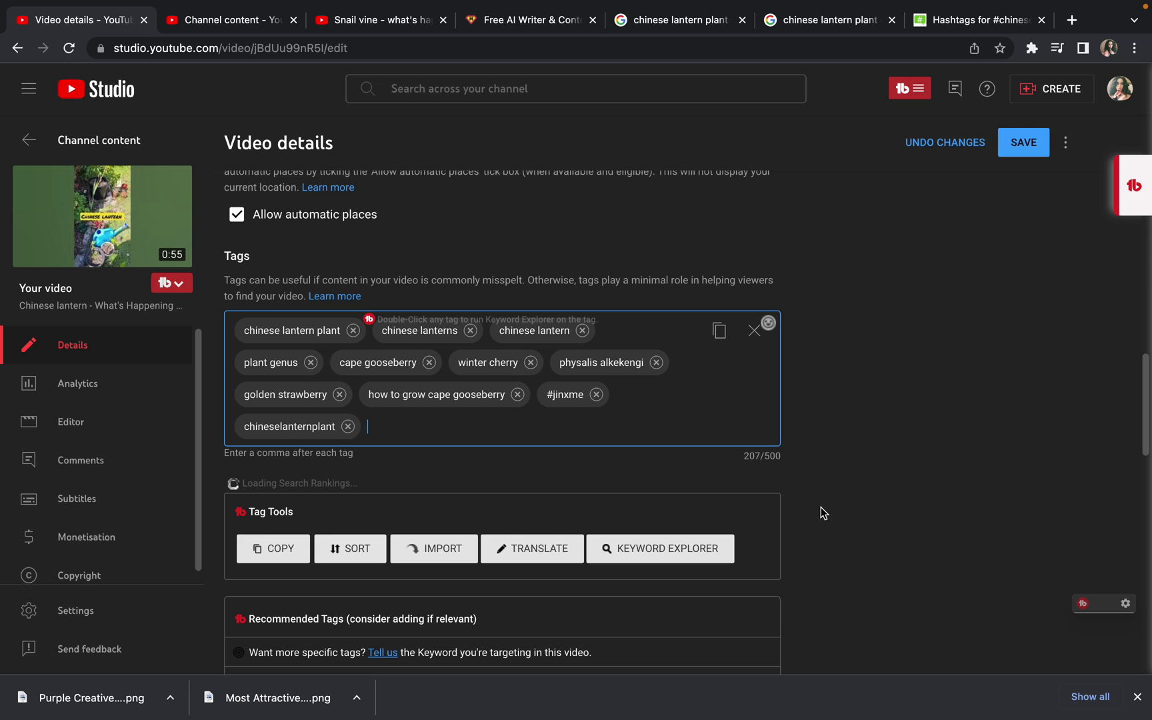
scroll(833, 499, down, 3)
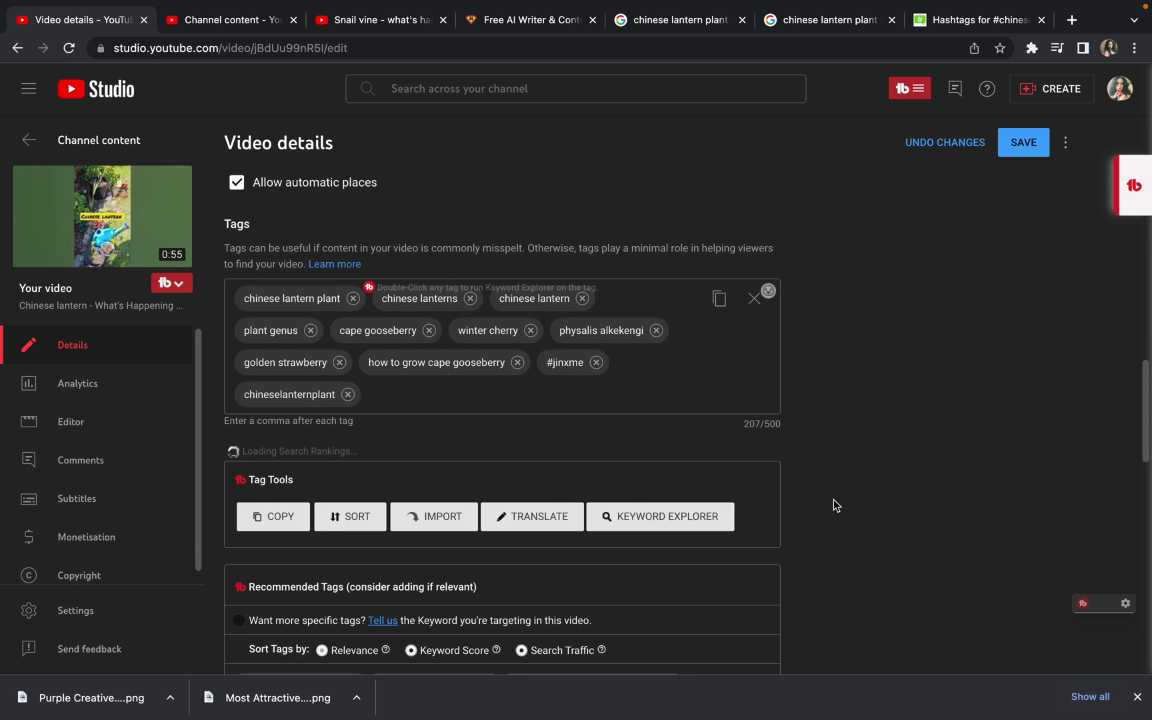
scroll(833, 499, down, 3)
scroll(833, 500, down, 1)
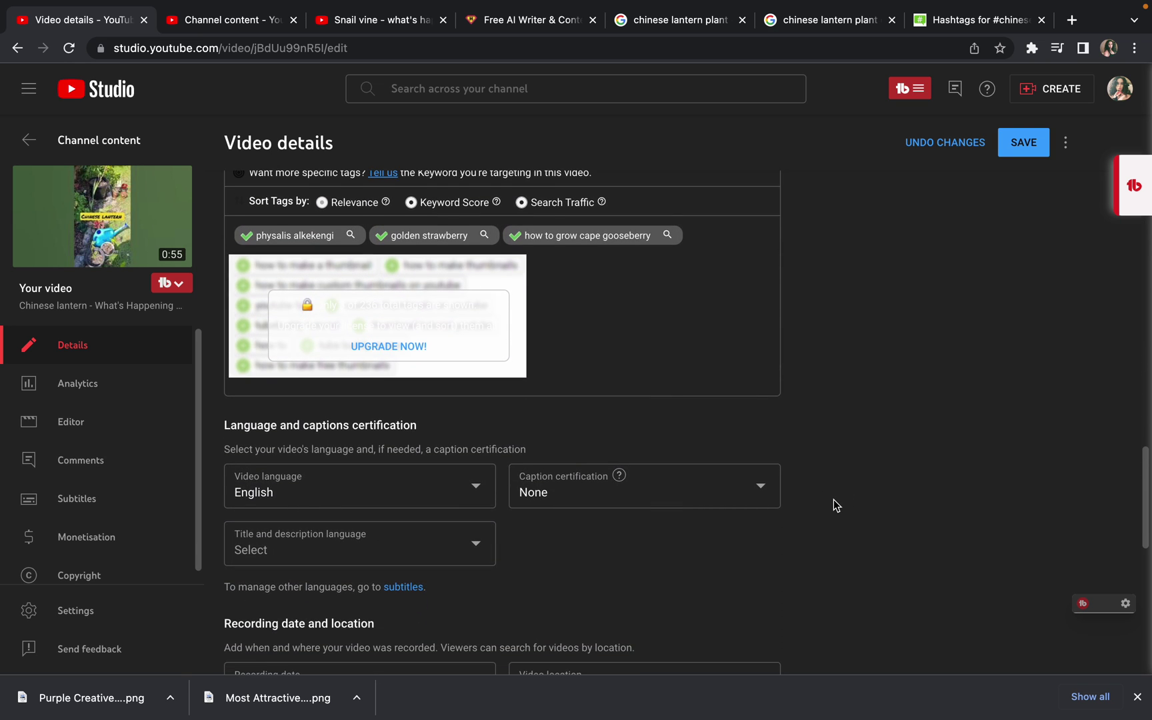
scroll(833, 501, up, 3)
scroll(834, 501, up, 2)
scroll(833, 501, up, 1)
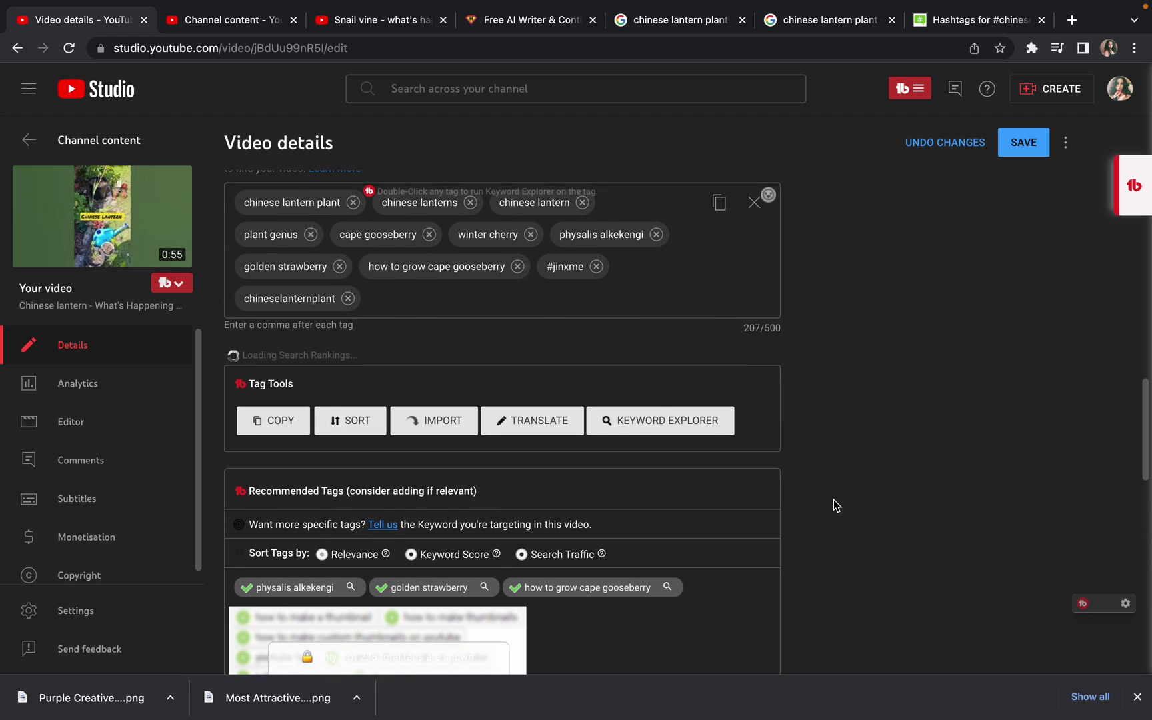
scroll(833, 502, up, 2)
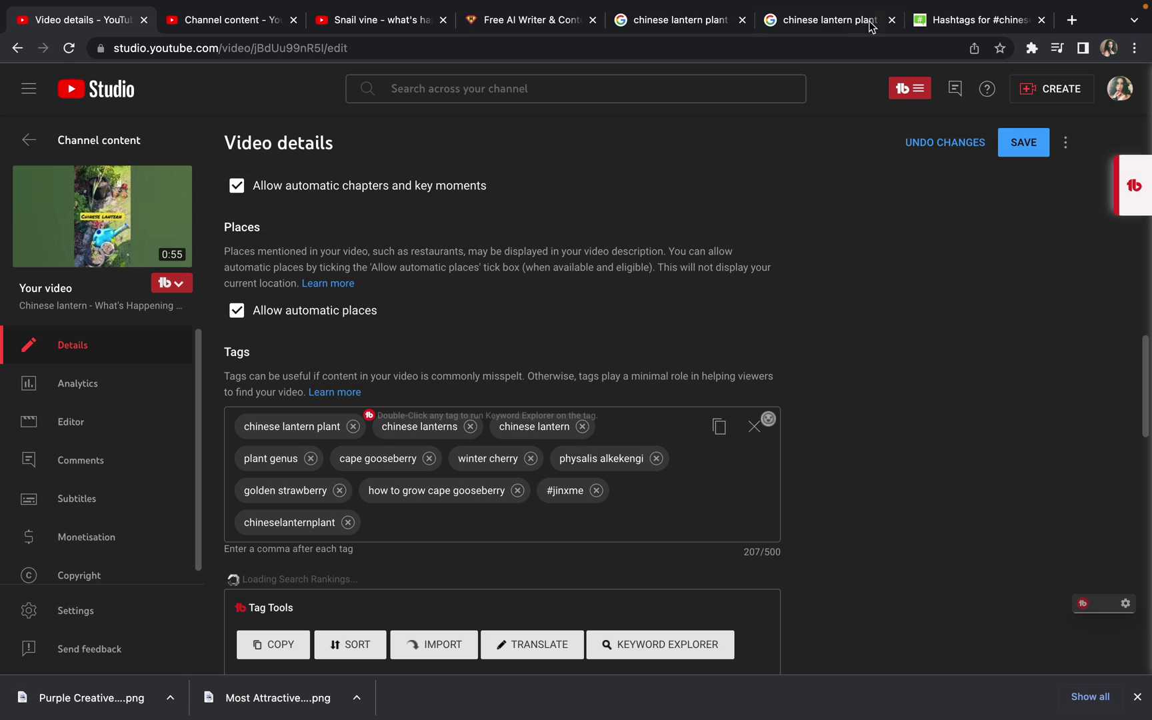
- Load youtube.com and search for 'chinese lantern plant' from the suggestions
click(243, 25)
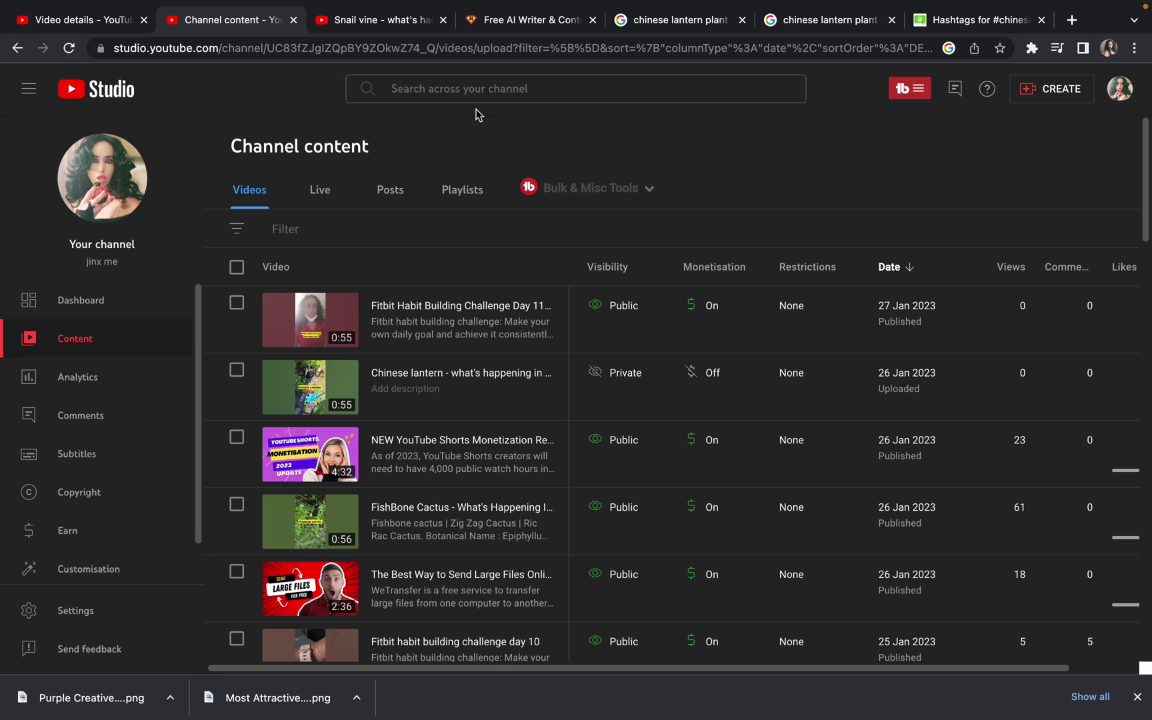
click(410, 44)
text(you)
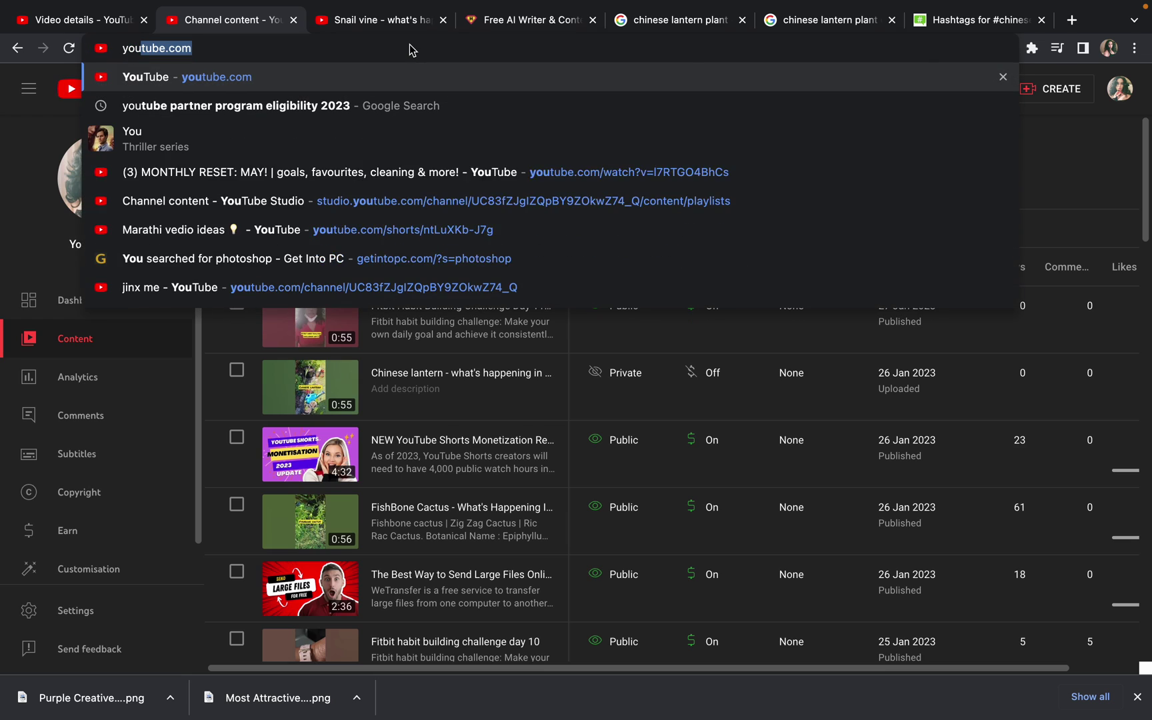
text(tube.com)
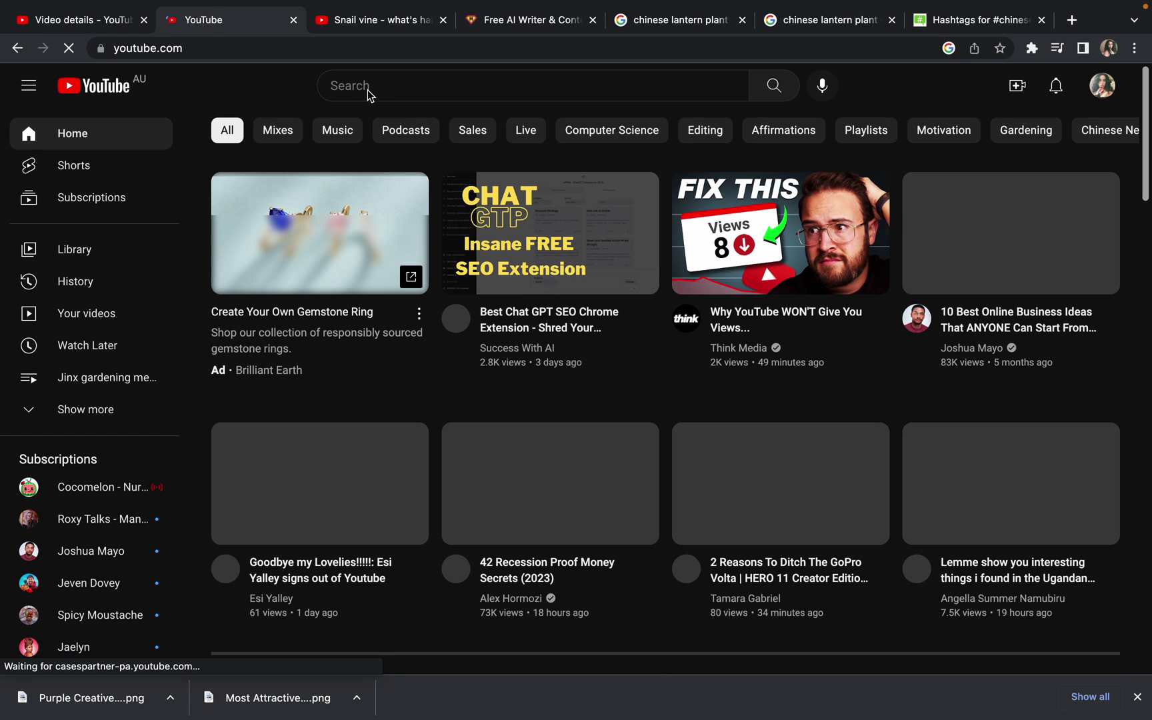
click(368, 90)
text(ch)
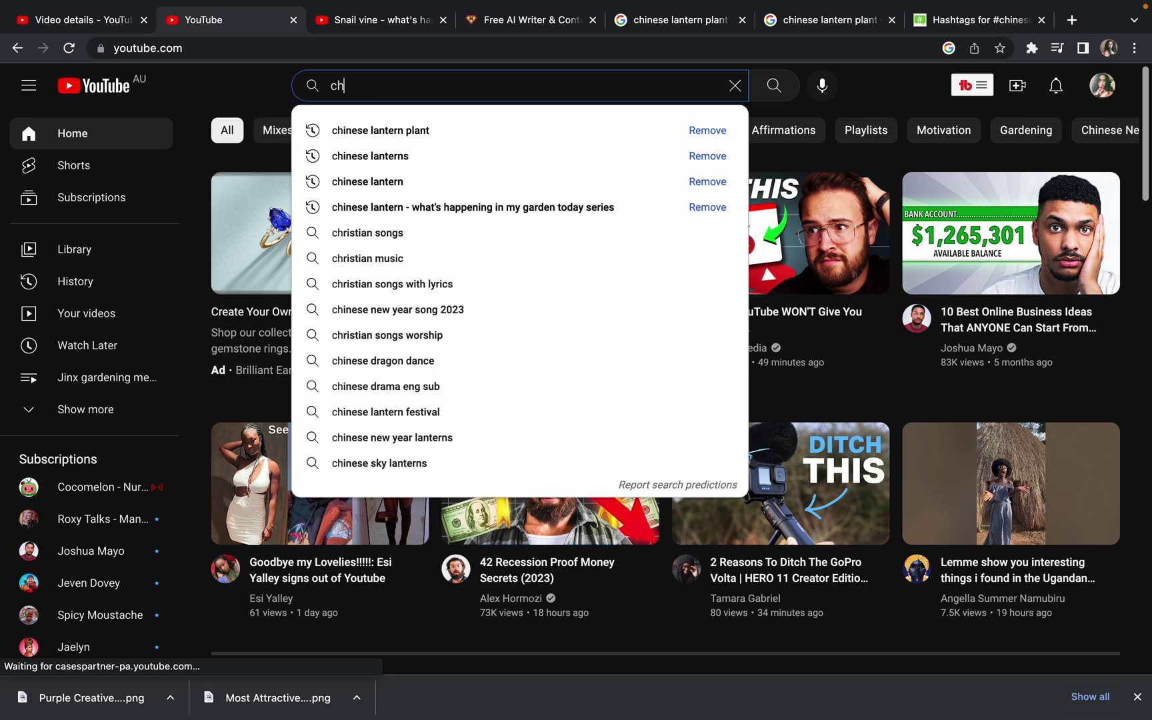
text(i)
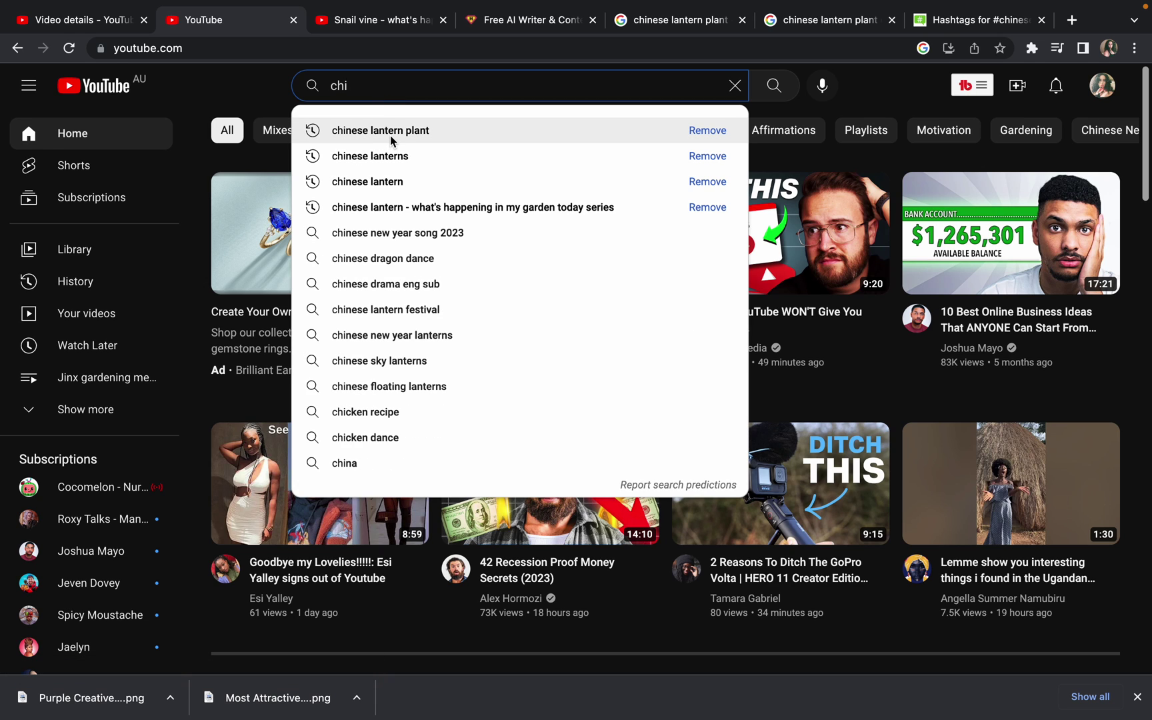
click(392, 131)
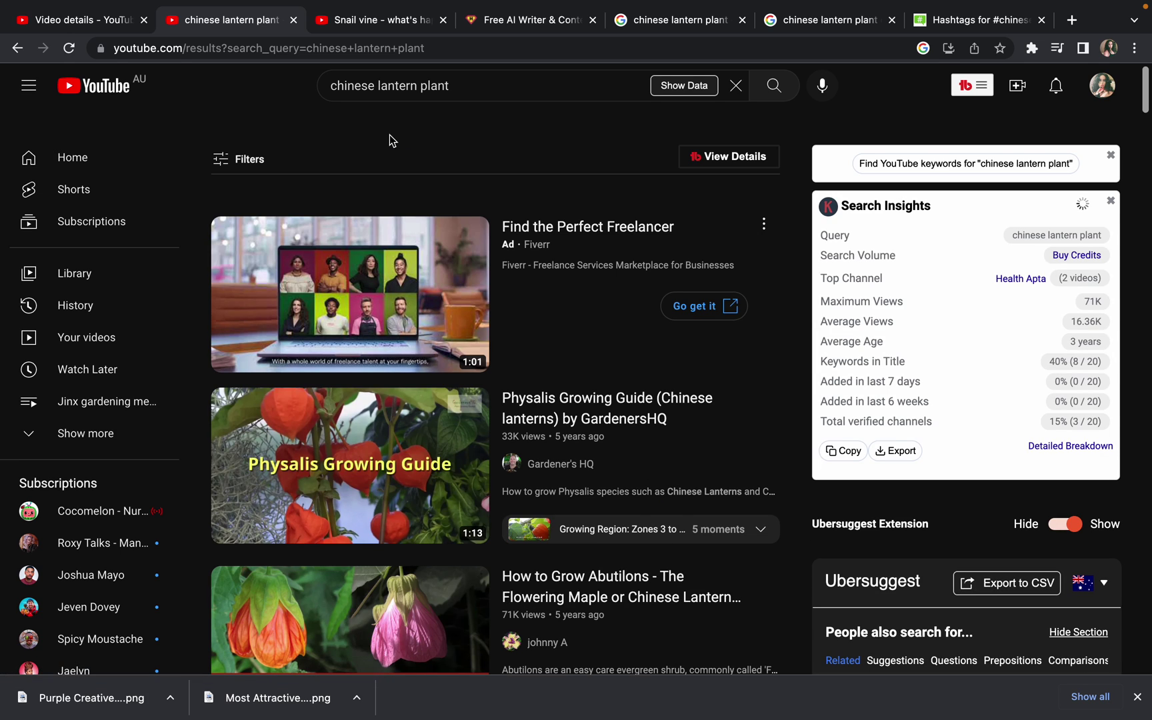
- Open the Physalis Growing Guide video, pause it and copy its 21 TubeBuddy tags
click(569, 400)
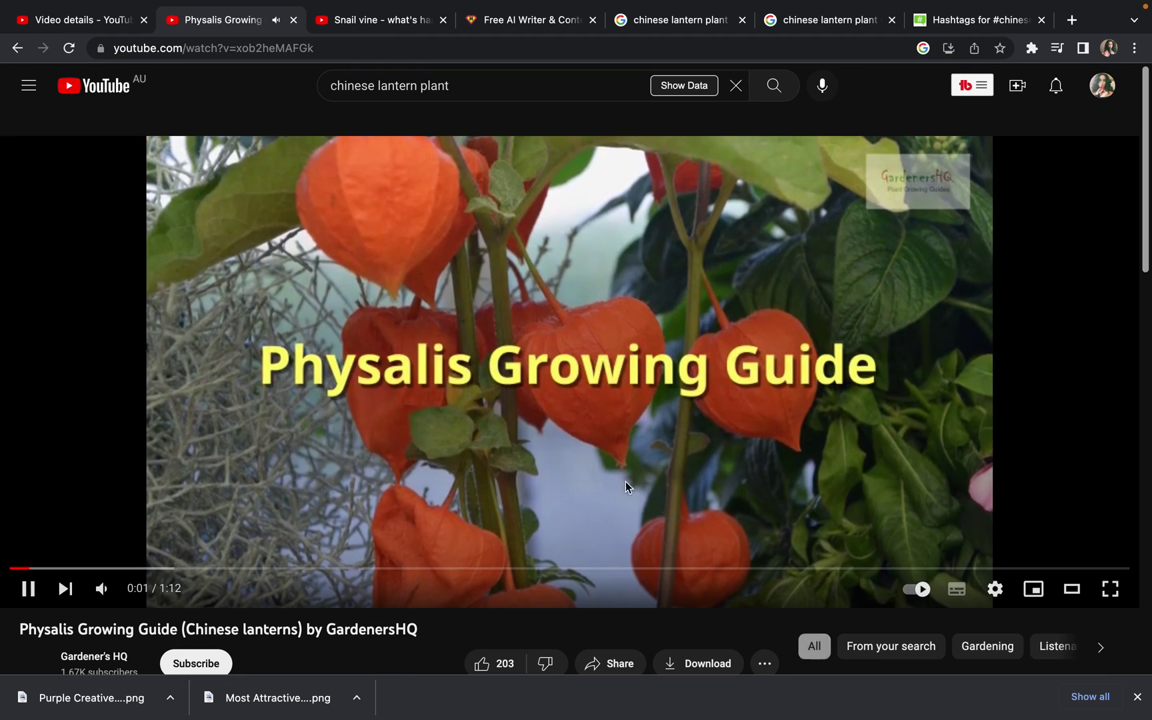
click(527, 375)
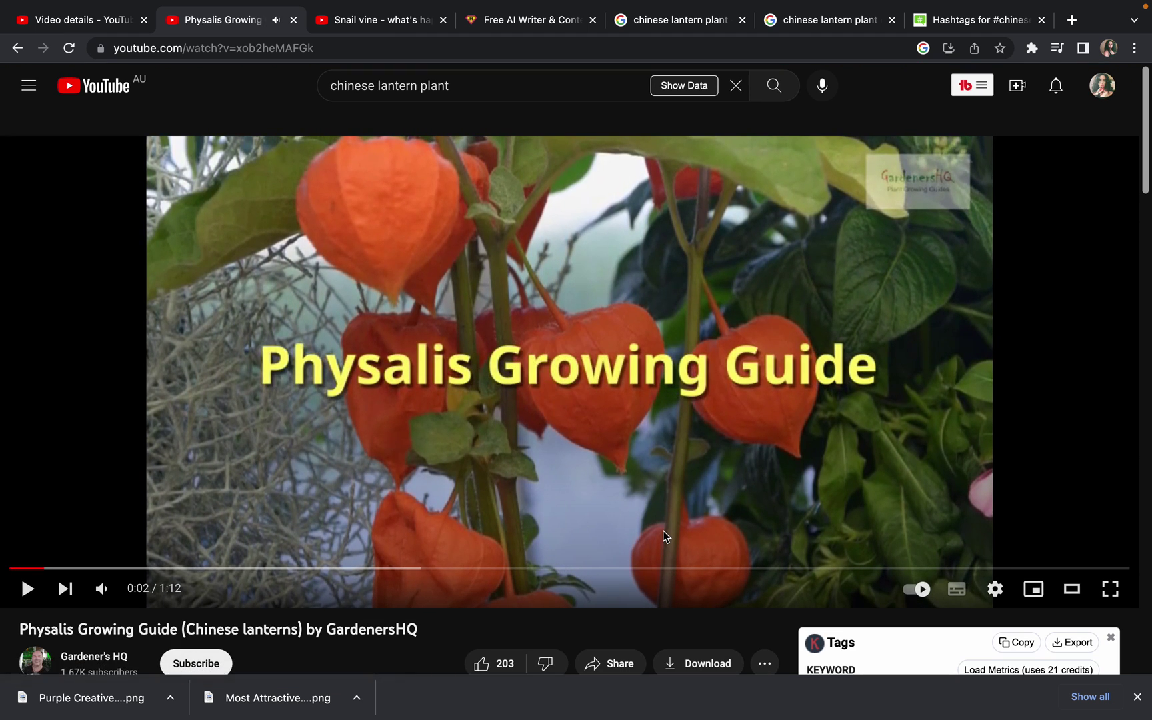
key(Down)
key(Down)
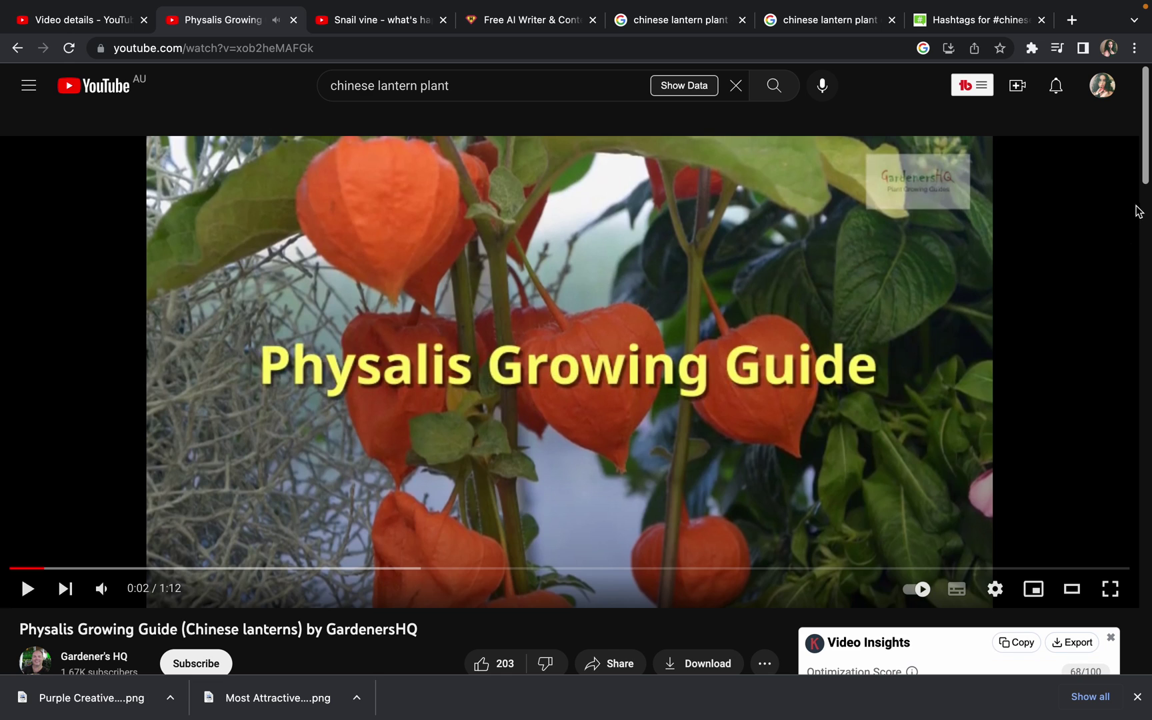
click(1145, 192)
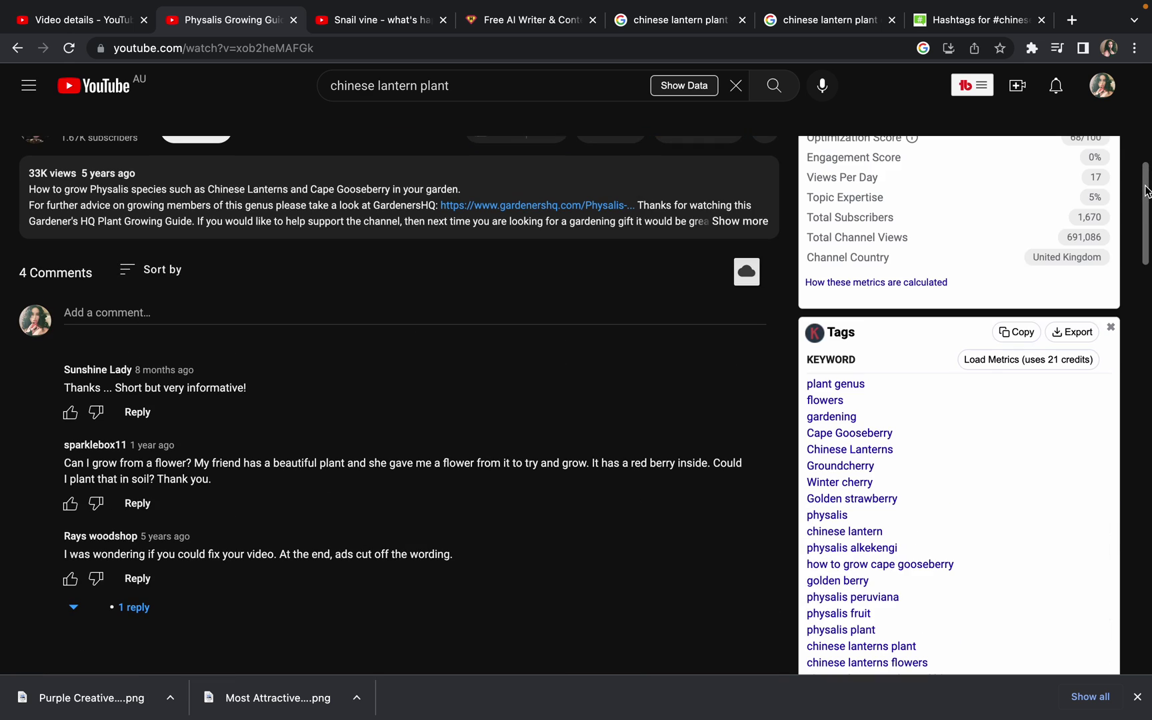
scroll(1145, 224, down, 2)
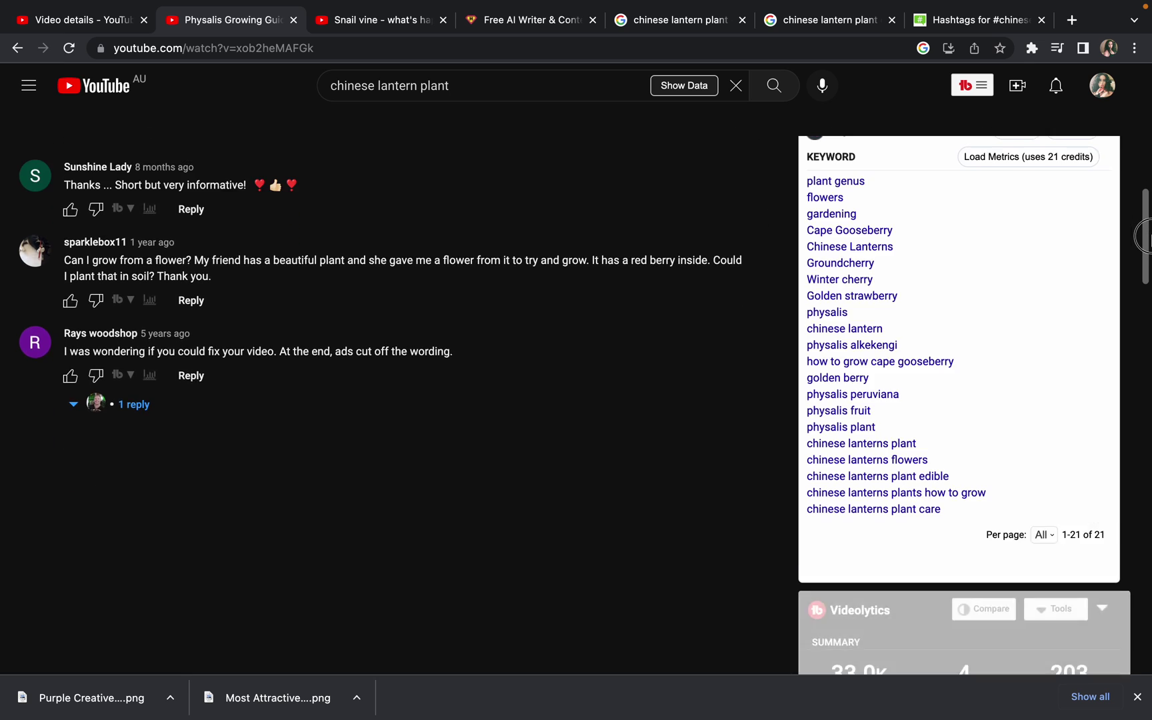
drag(1145, 224, 1145, 212)
scroll(1146, 212, down, 2)
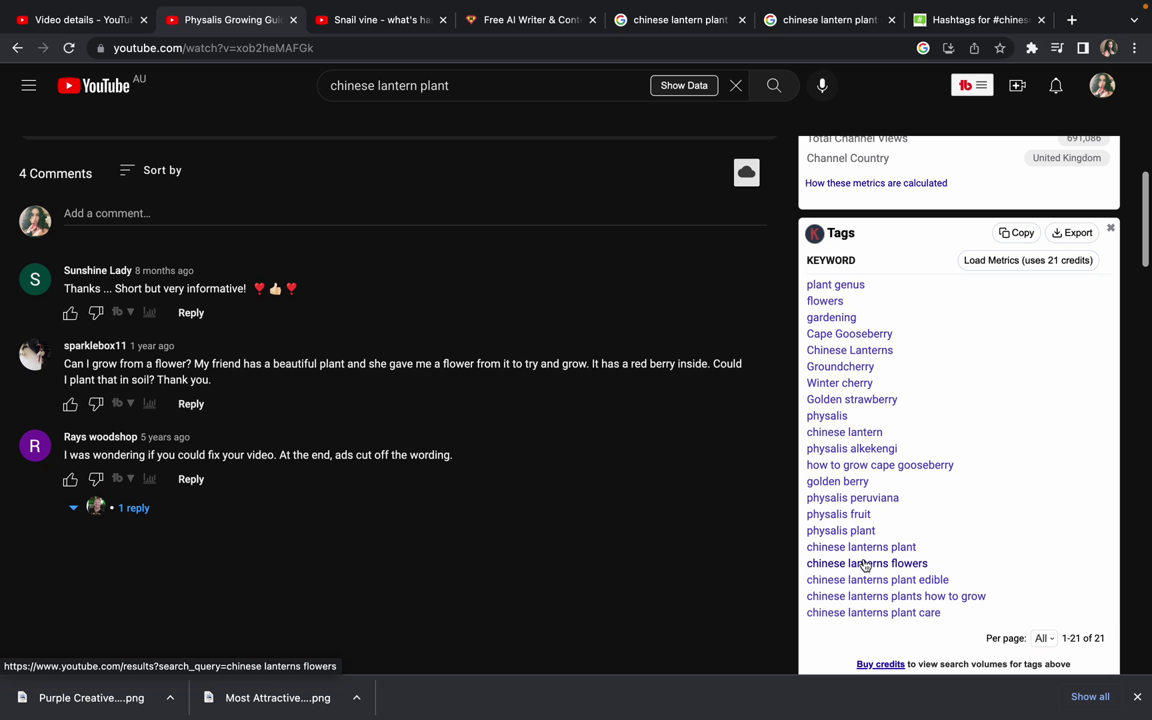
click(1022, 248)
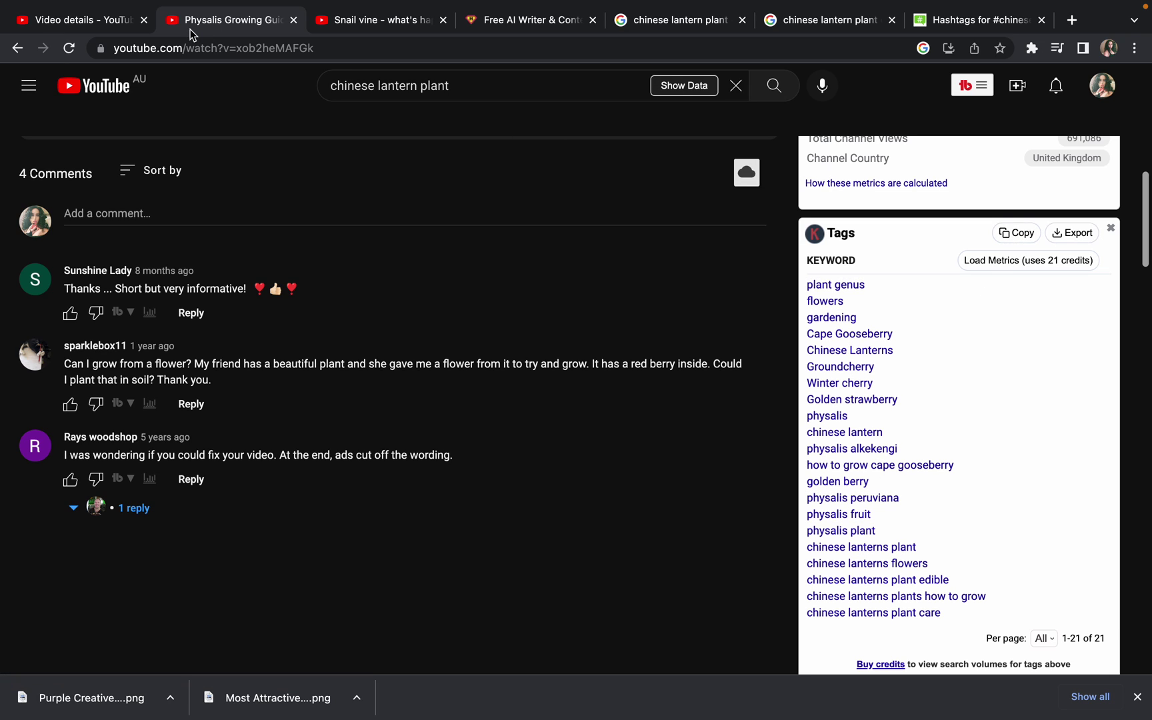
- Switch between browser tabs and return to the Chinese lantern Short's details page
click(73, 25)
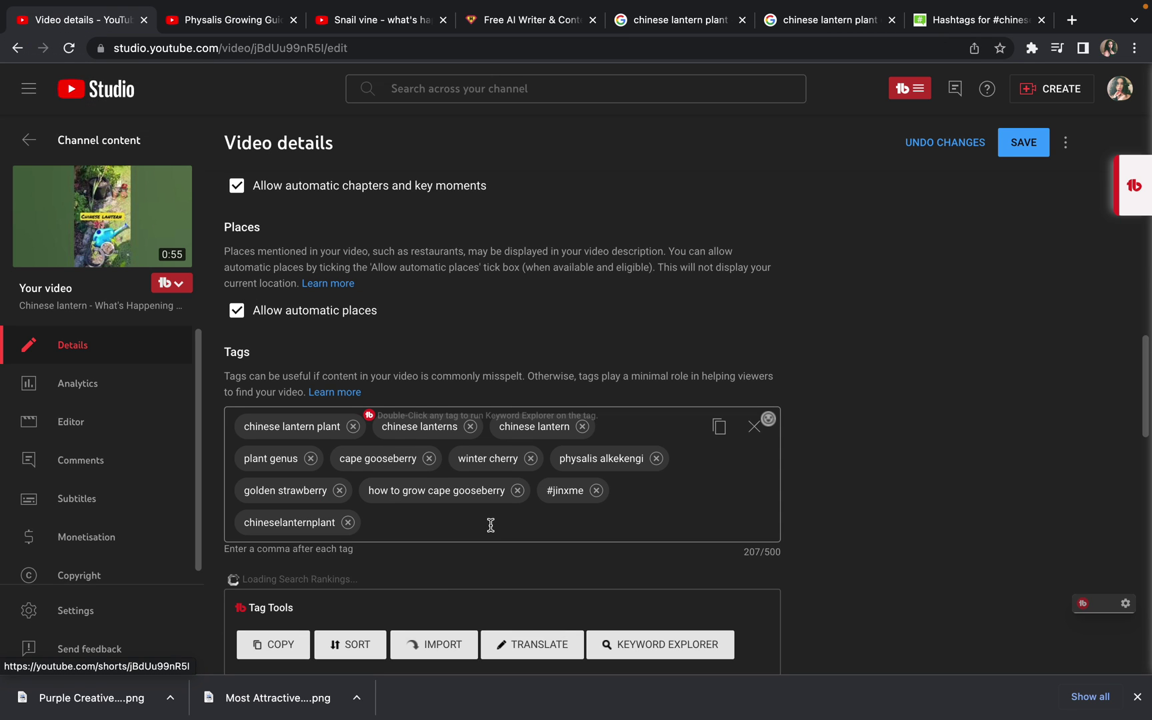
click(974, 24)
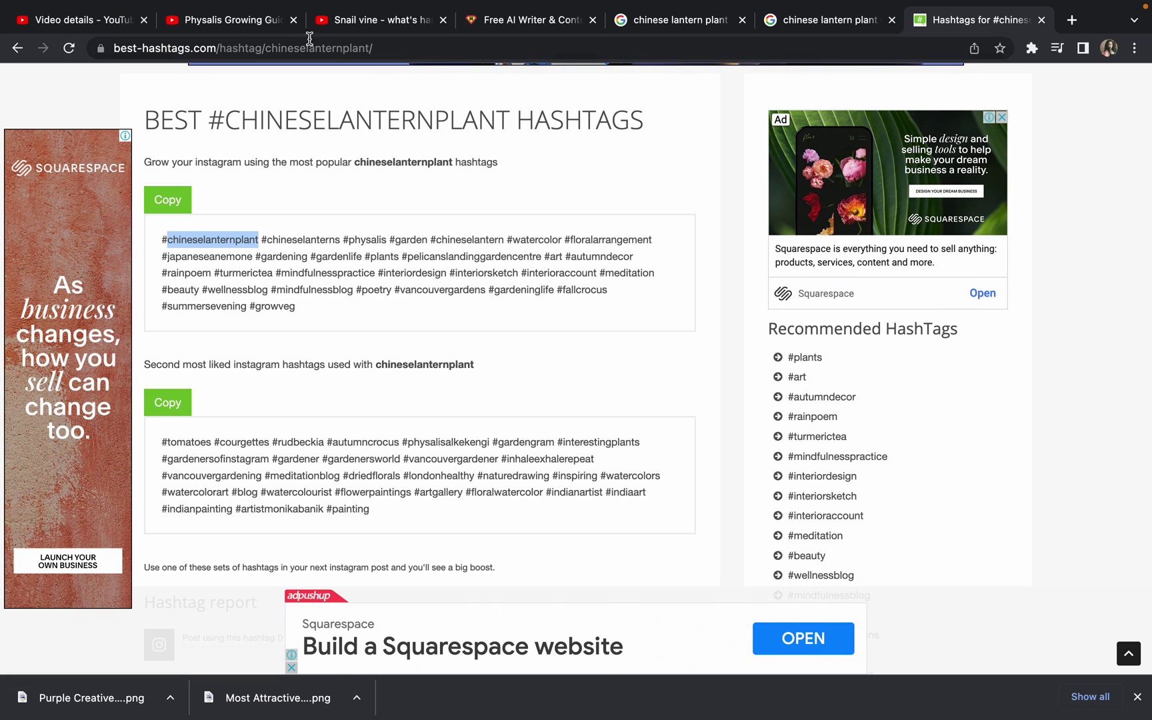
click(252, 25)
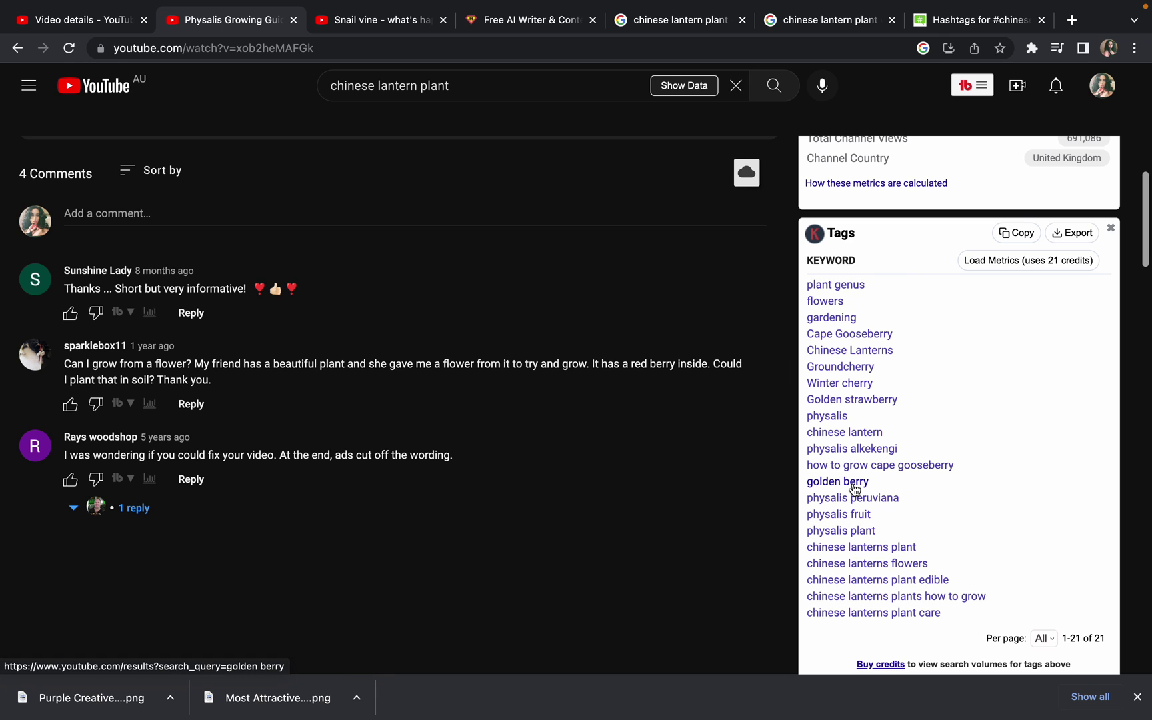
click(97, 26)
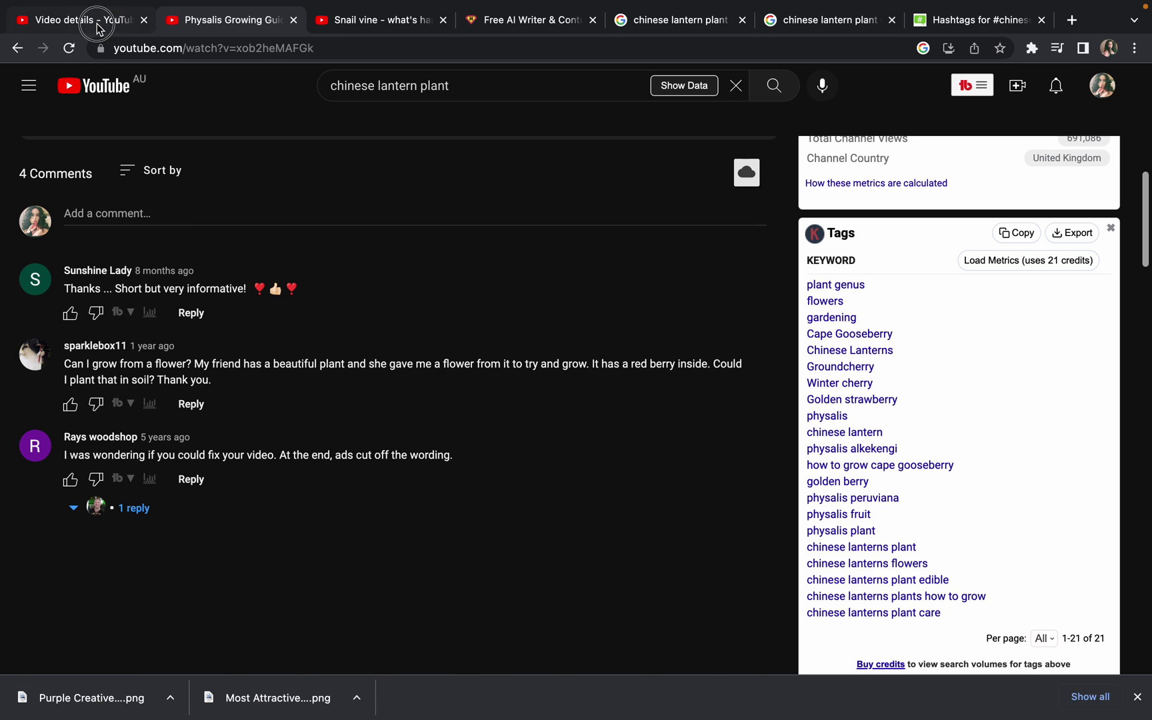
click(863, 401)
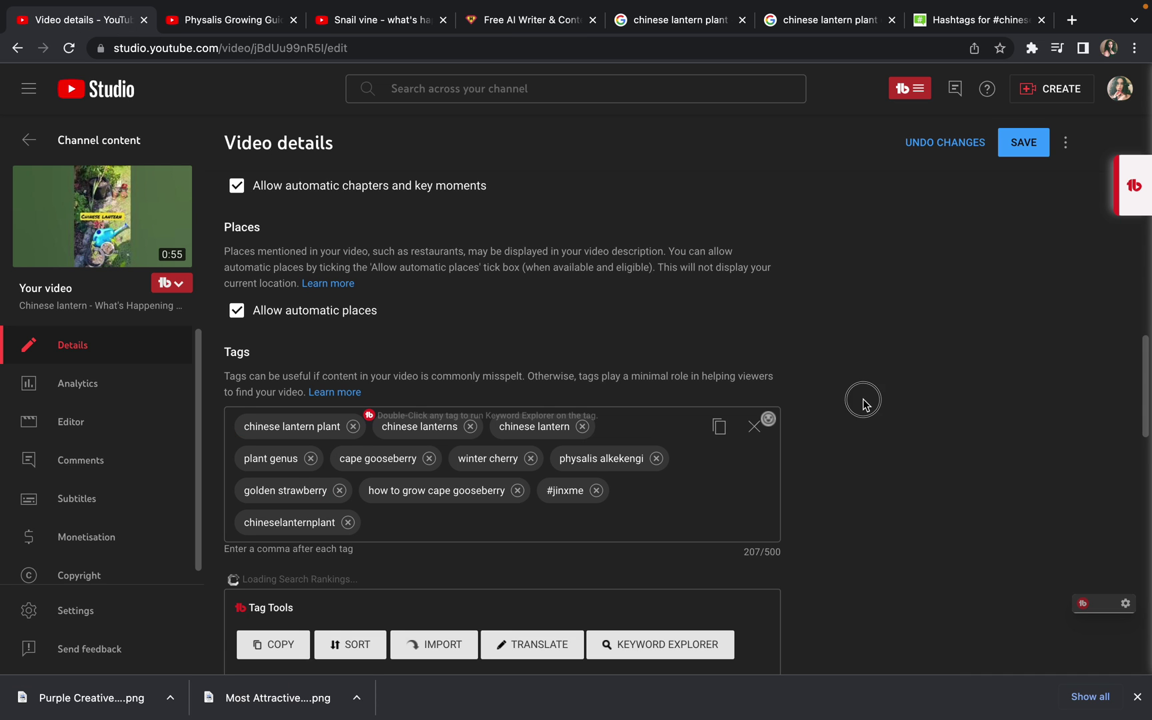
scroll(863, 405, down, 1)
scroll(863, 405, down, 3)
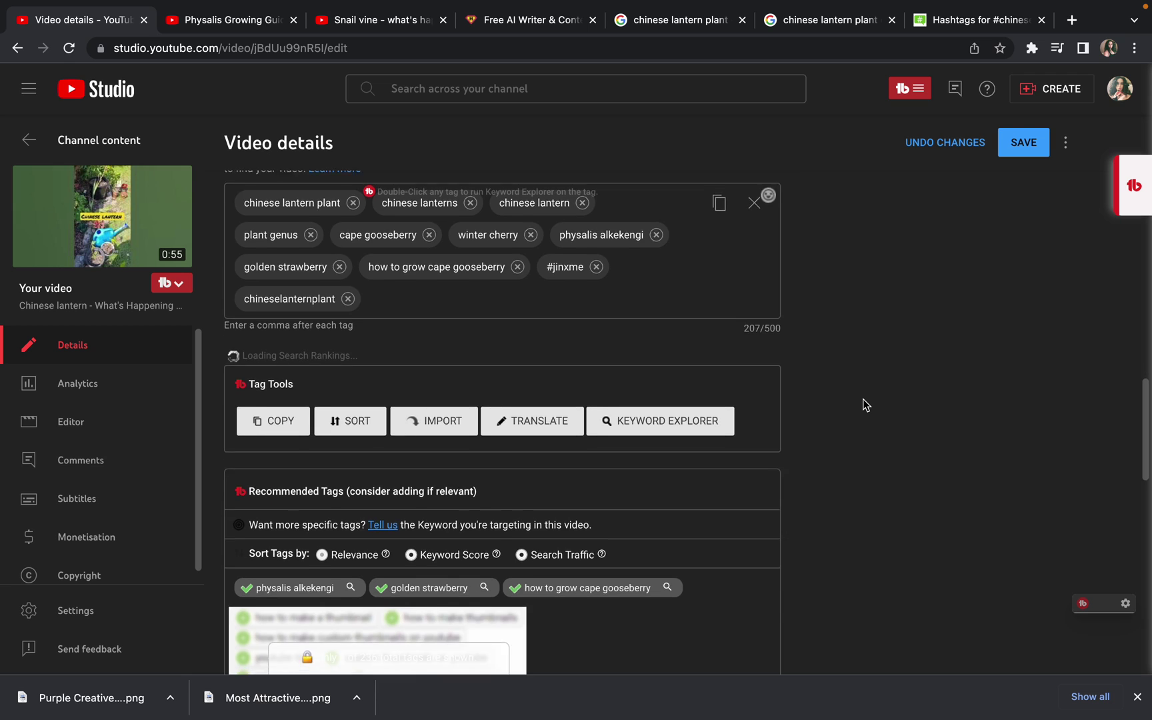
scroll(863, 405, down, 2)
scroll(863, 405, down, 1)
scroll(863, 405, down, 3)
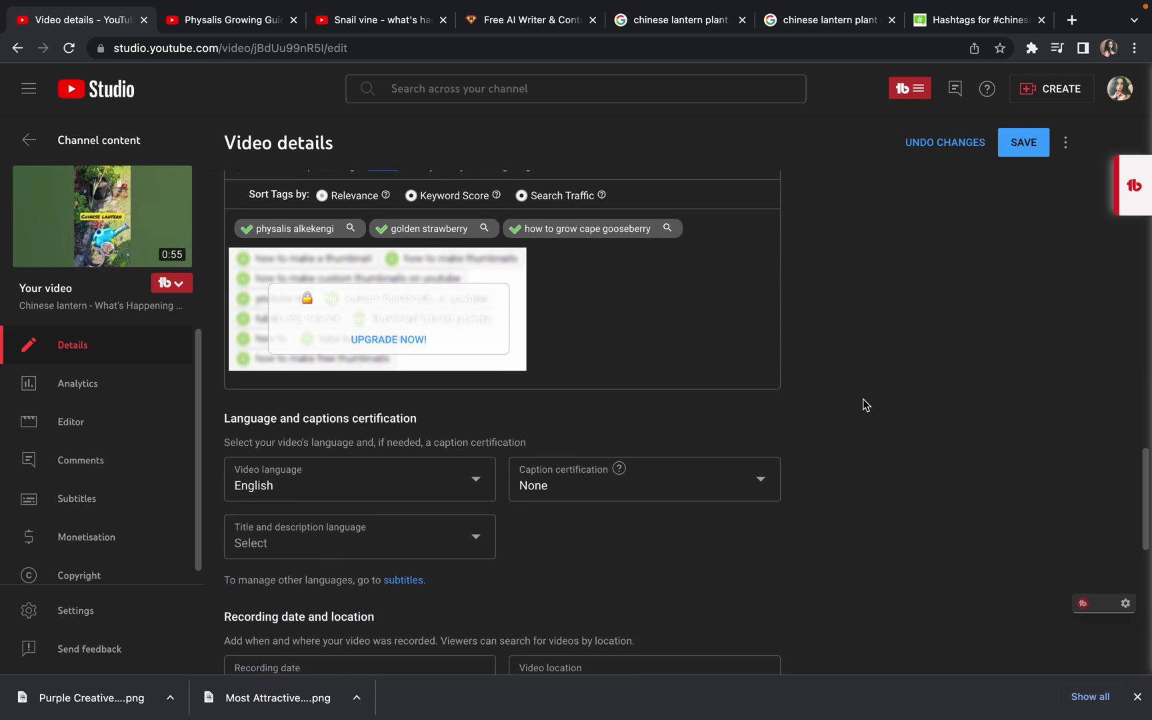
scroll(863, 405, down, 3)
scroll(863, 405, down, 1)
scroll(863, 406, down, 1)
scroll(863, 405, down, 2)
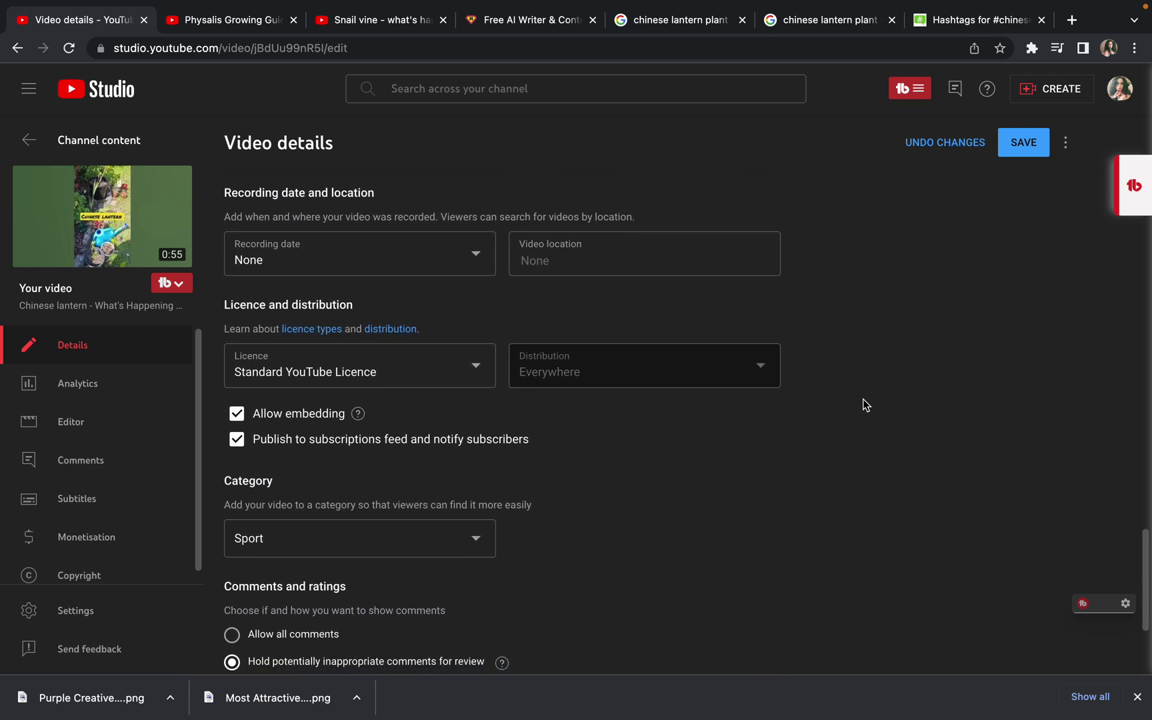
scroll(863, 405, down, 2)
scroll(863, 405, down, 1)
scroll(863, 405, down, 1)
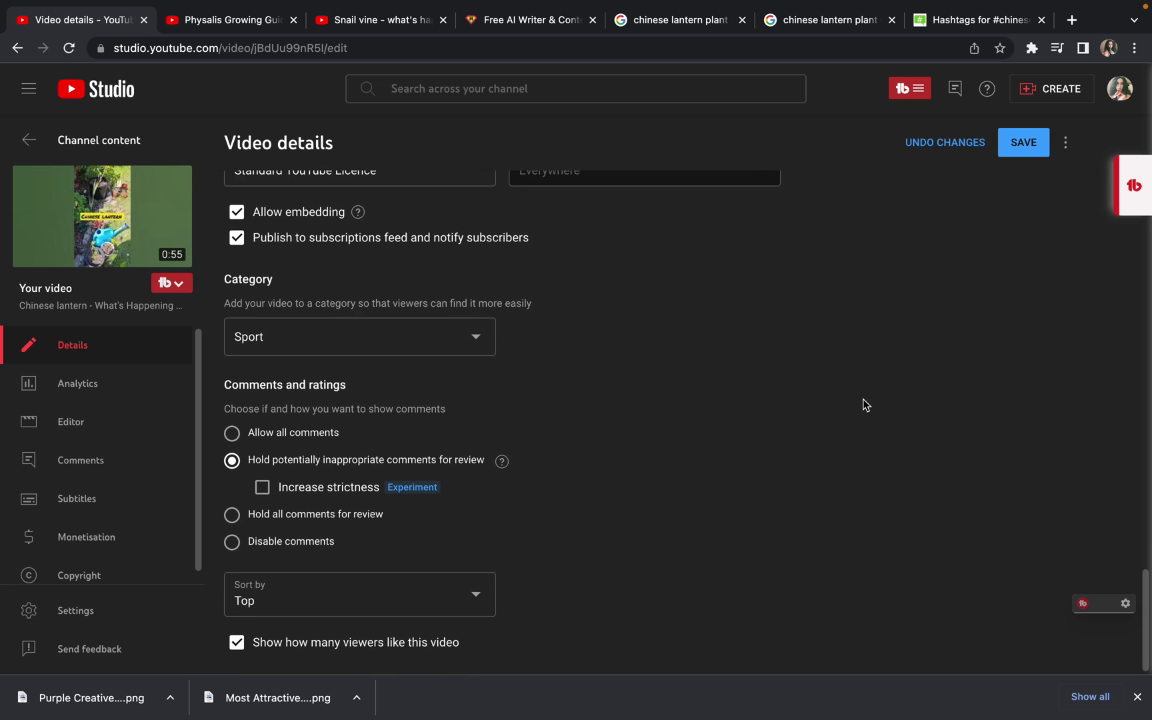
scroll(863, 404, up, 1)
scroll(863, 404, up, 1)
scroll(863, 404, up, 3)
scroll(863, 404, up, 3)
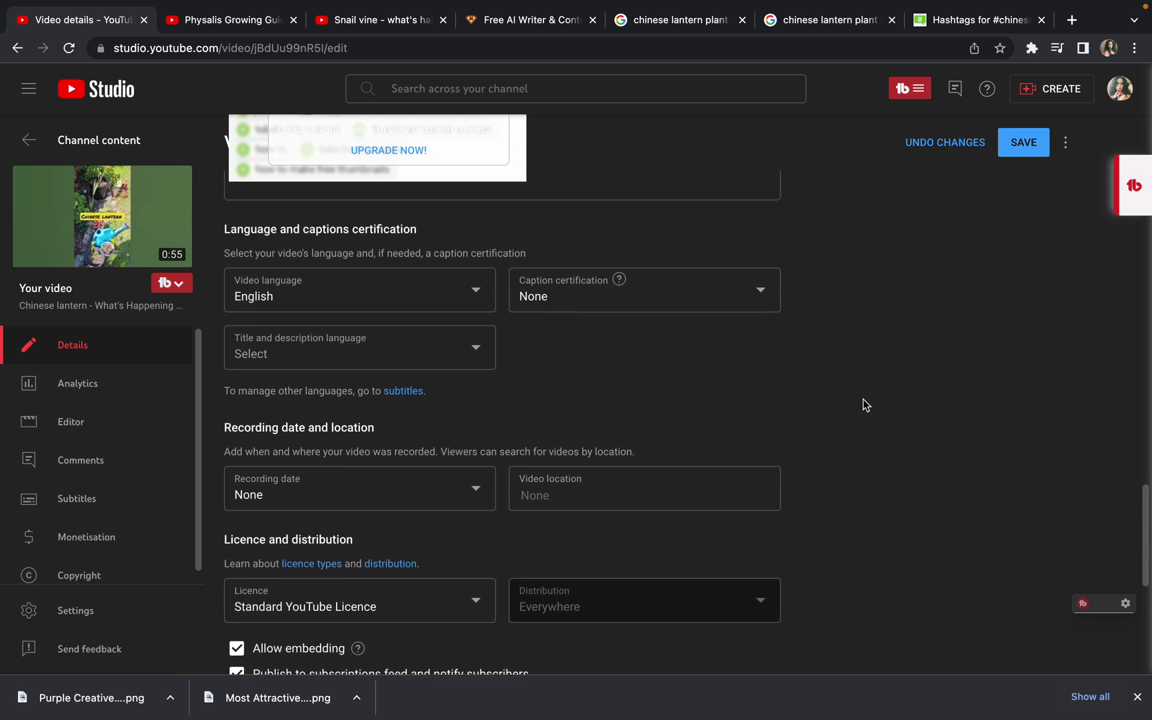
scroll(863, 404, up, 2)
scroll(863, 404, up, 1)
scroll(863, 403, up, 1)
scroll(863, 404, up, 3)
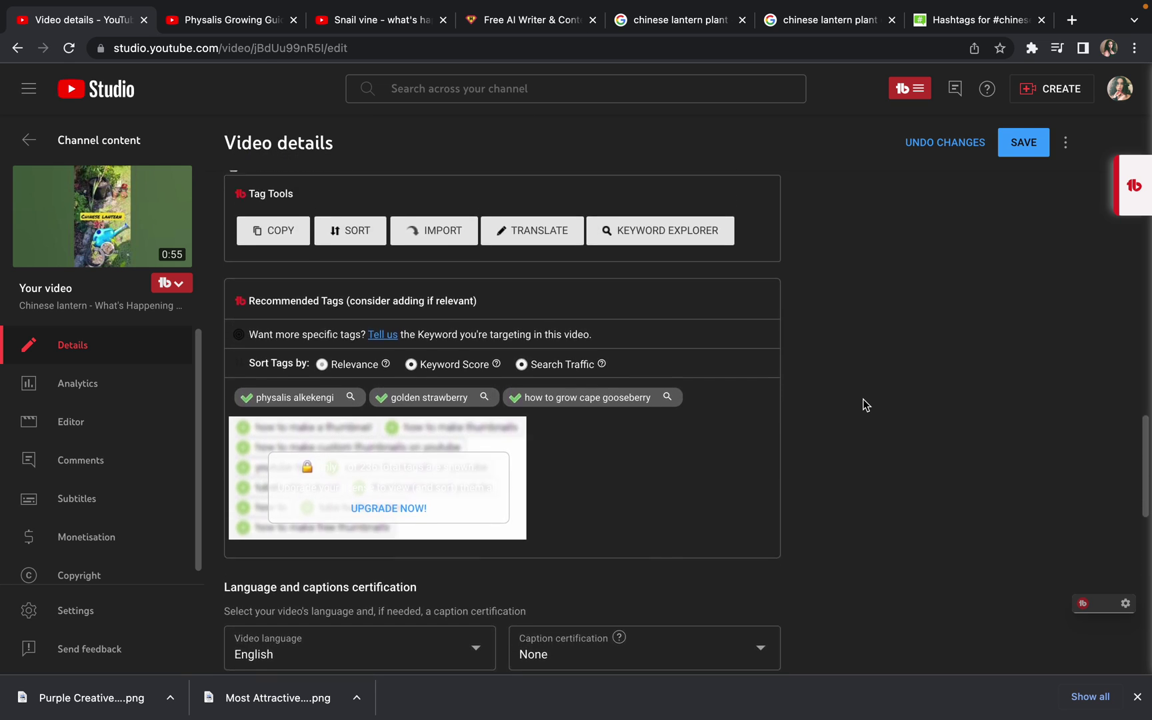
scroll(863, 404, up, 3)
scroll(863, 404, up, 2)
scroll(863, 404, up, 5)
scroll(863, 404, up, 4)
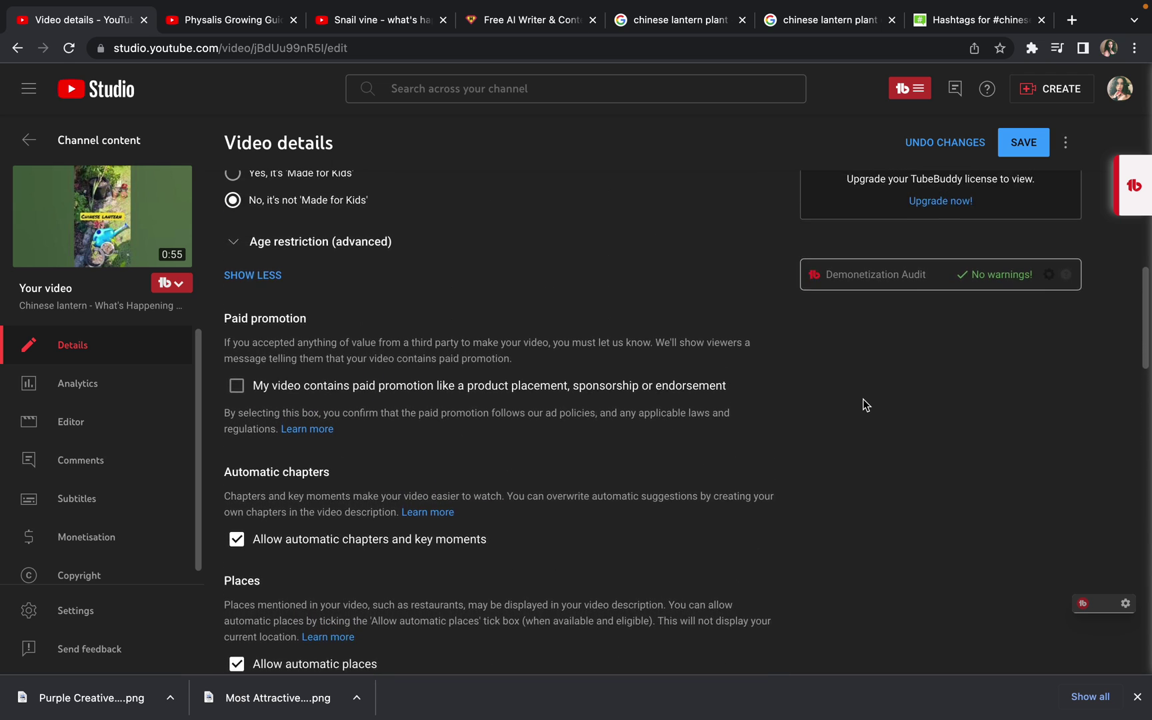
scroll(863, 400, up, 4)
scroll(863, 399, up, 4)
scroll(863, 400, up, 3)
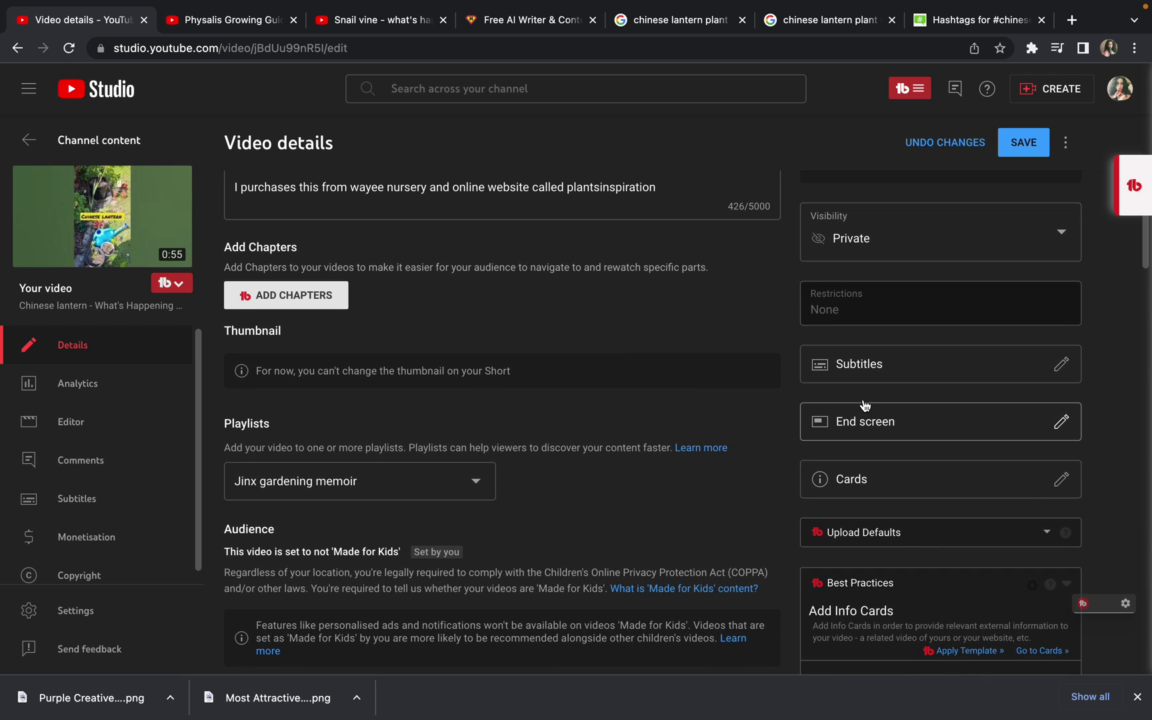
scroll(864, 405, up, 1)
scroll(863, 405, up, 1)
scroll(864, 404, up, 3)
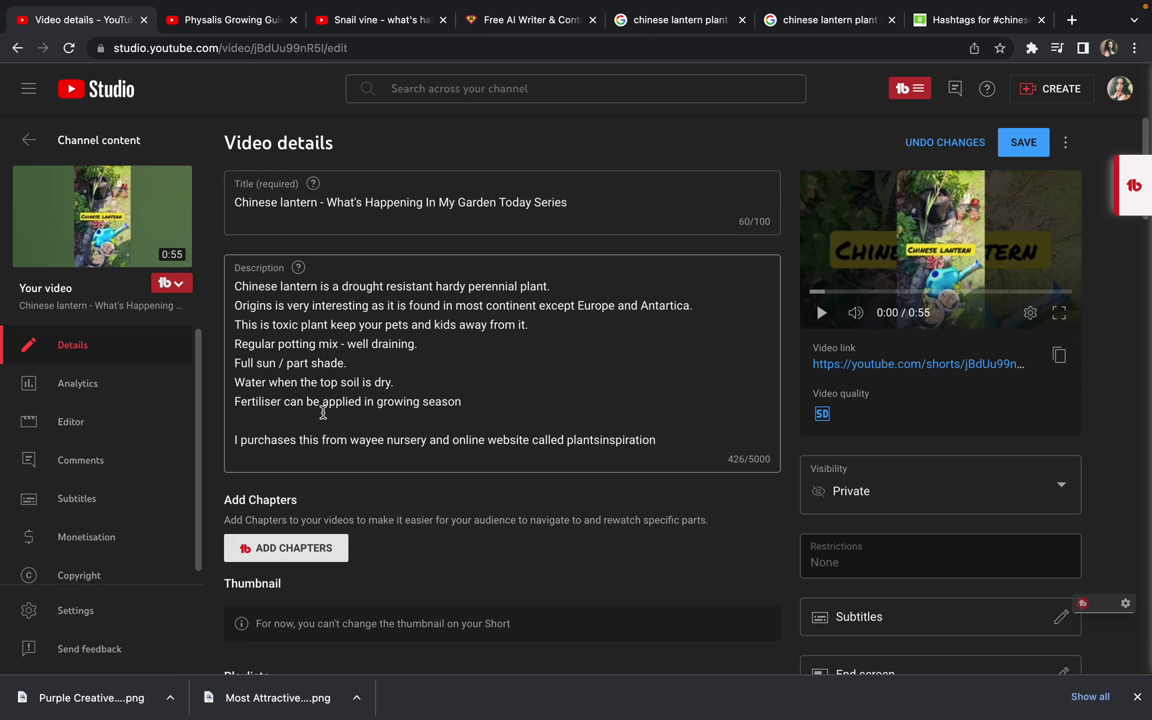
double_click(420, 577)
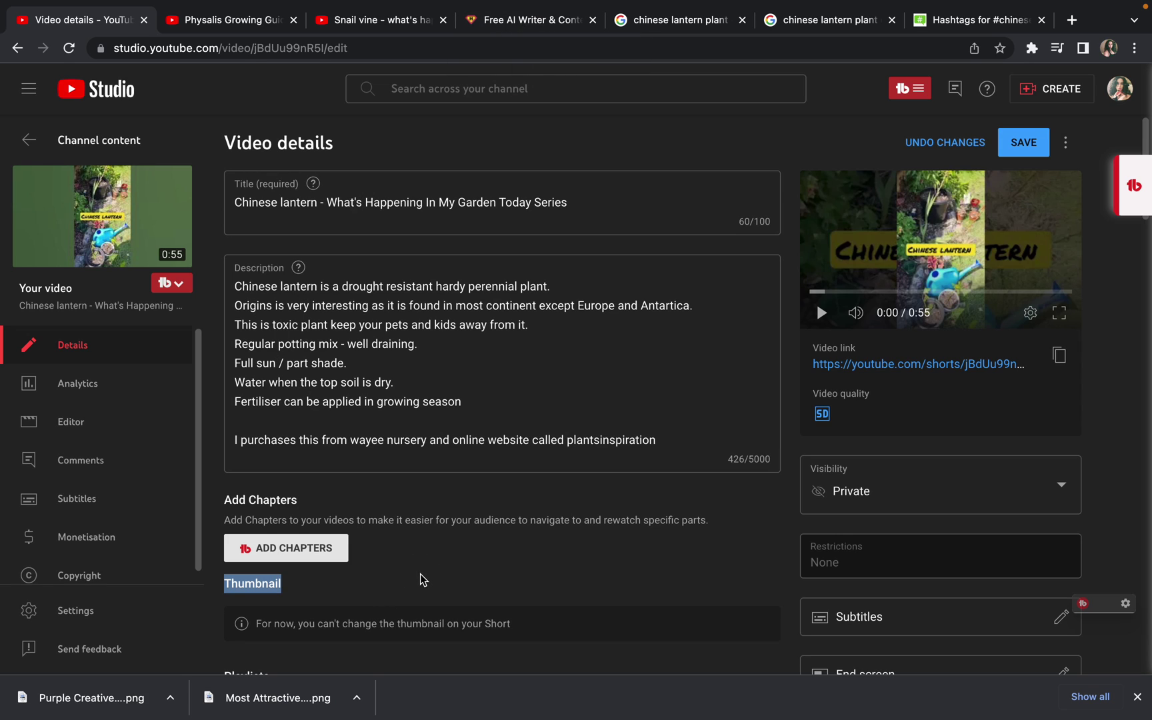
scroll(420, 577, down, 1)
scroll(420, 577, down, 1)
scroll(420, 577, down, 3)
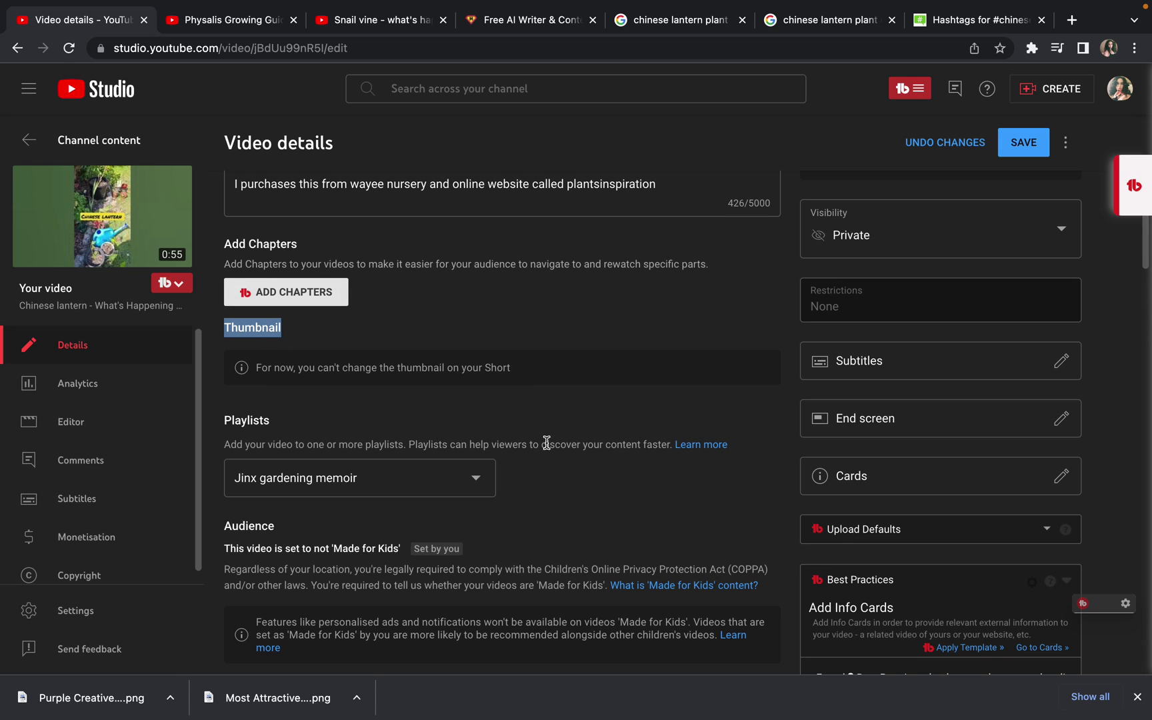
click(597, 498)
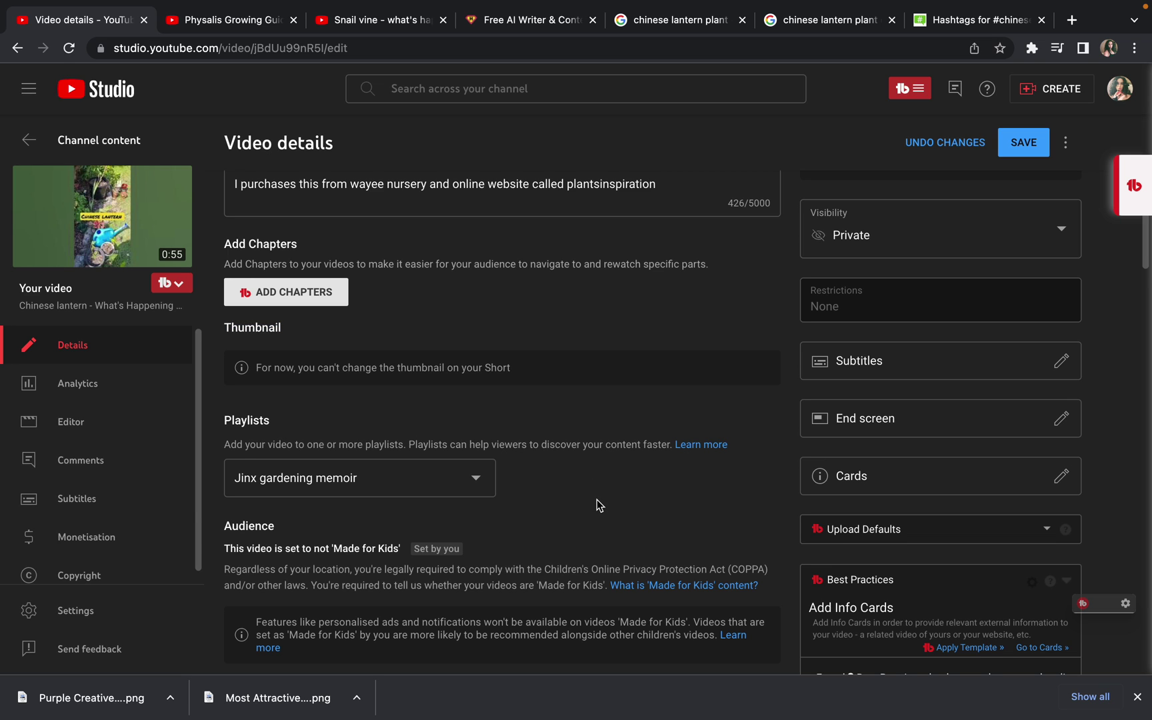
scroll(596, 500, down, 1)
scroll(596, 500, down, 2)
scroll(597, 500, down, 2)
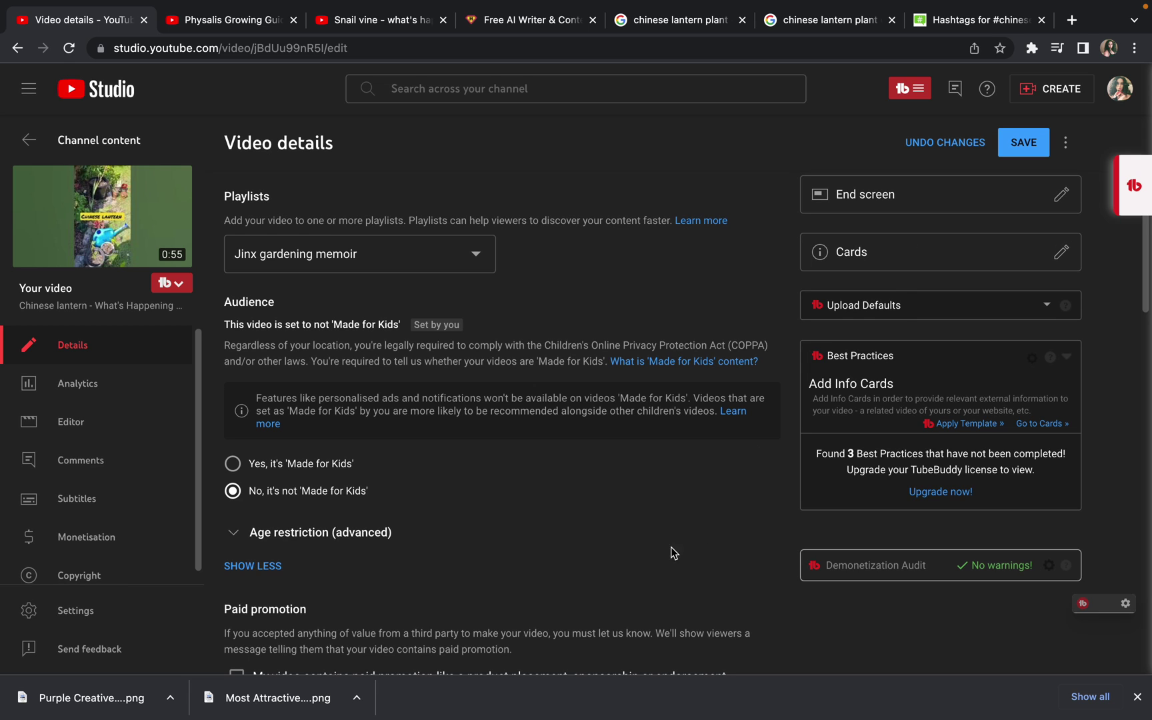
scroll(621, 565, down, 2)
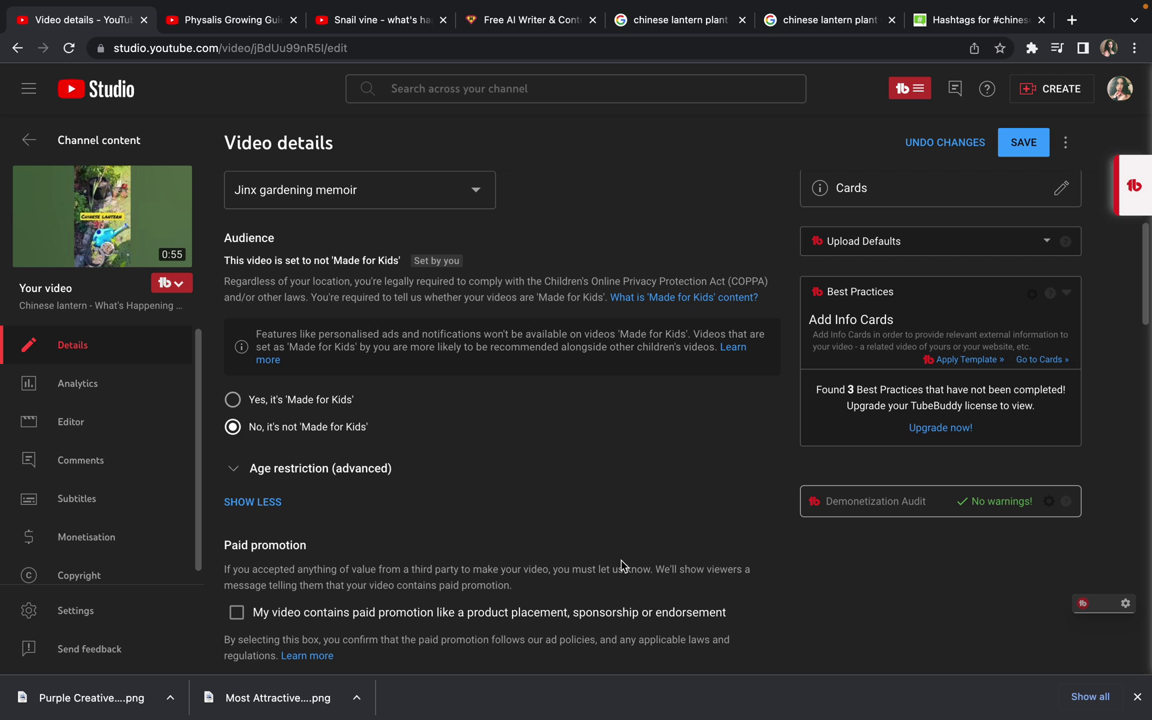
scroll(621, 560, down, 1)
scroll(621, 560, down, 3)
scroll(622, 560, down, 2)
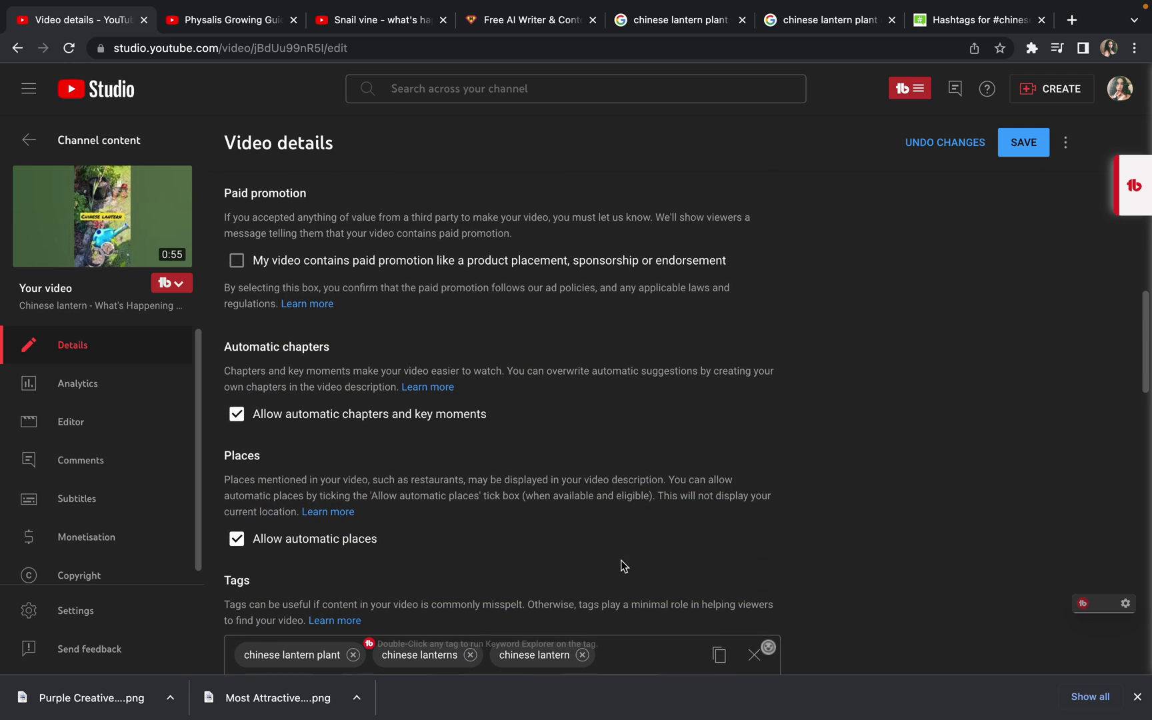
scroll(621, 560, down, 1)
- Scroll down to the recommended tags, now matching physalis alkekengi, golden strawberry and how to grow cape gooseberry
scroll(621, 559, down, 3)
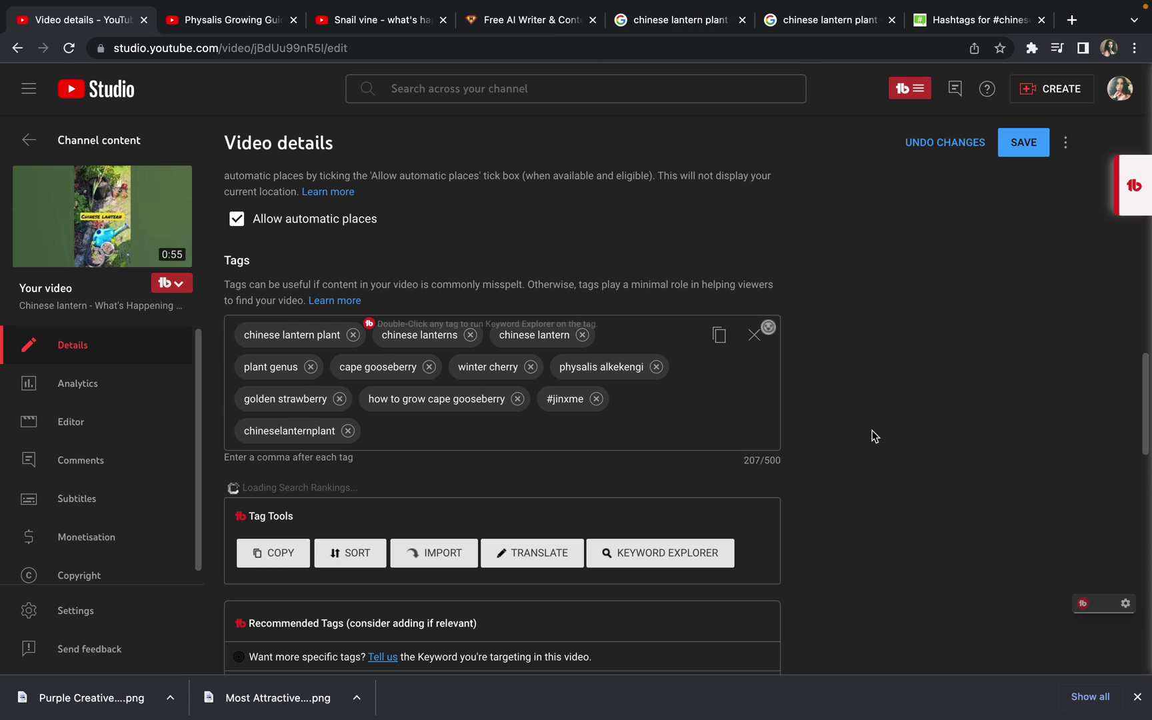
scroll(873, 435, down, 1)
scroll(874, 436, down, 4)
scroll(873, 435, down, 4)
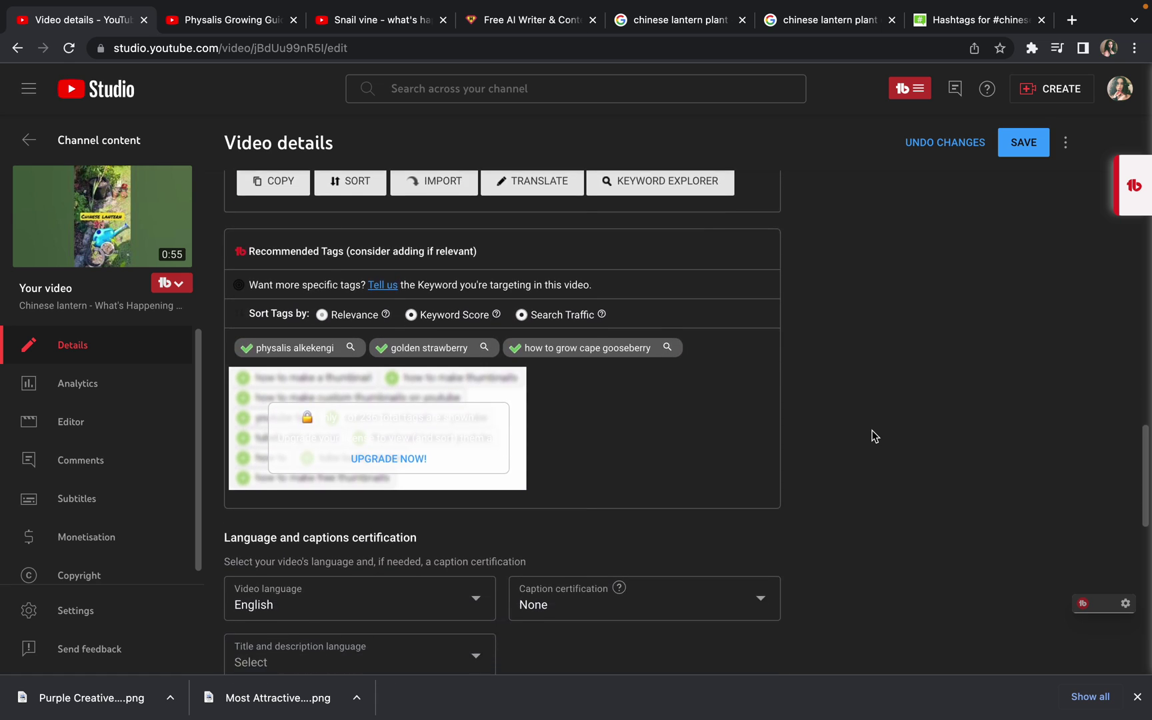
scroll(873, 435, down, 2)
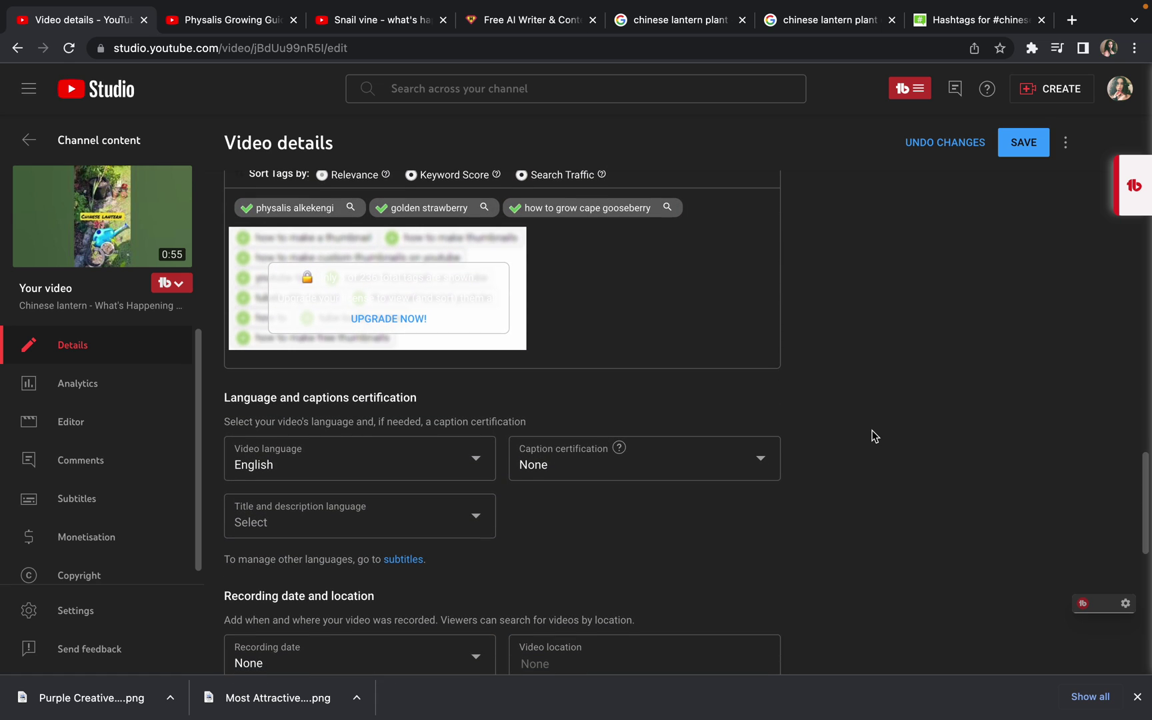
- Save the Chinese lantern Short's details and scroll back up to the title and description
click(1025, 144)
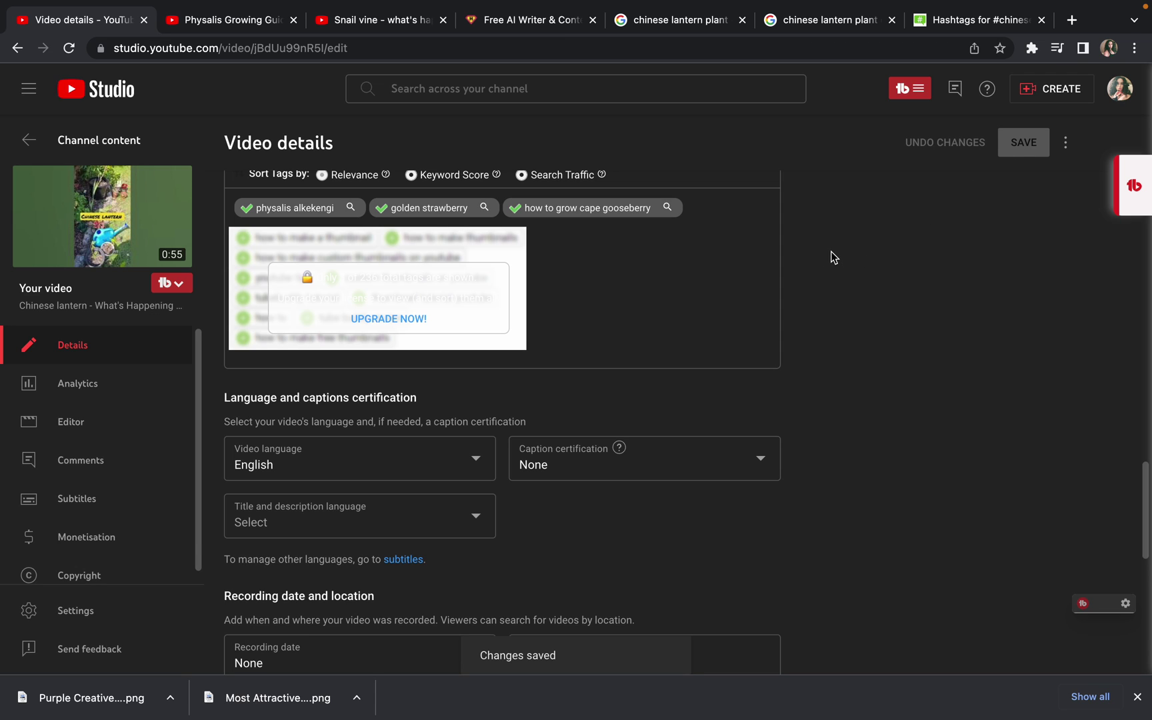
scroll(832, 258, down, 3)
scroll(832, 258, down, 1)
scroll(832, 258, down, 5)
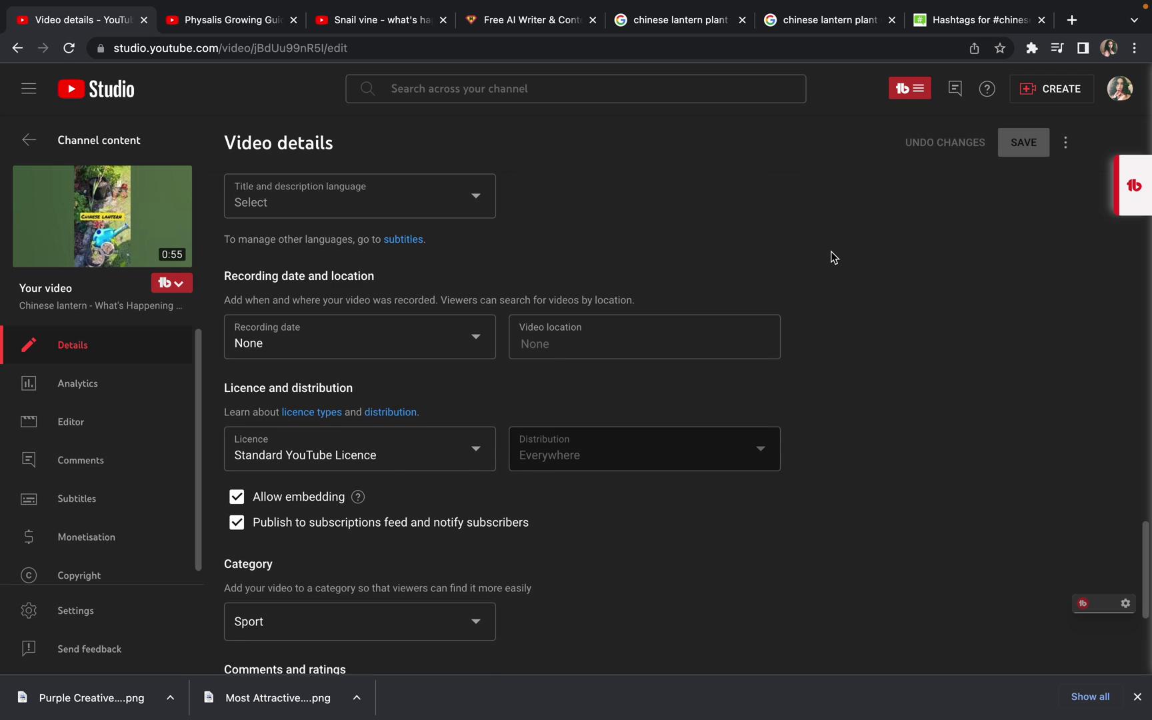
scroll(831, 258, down, 3)
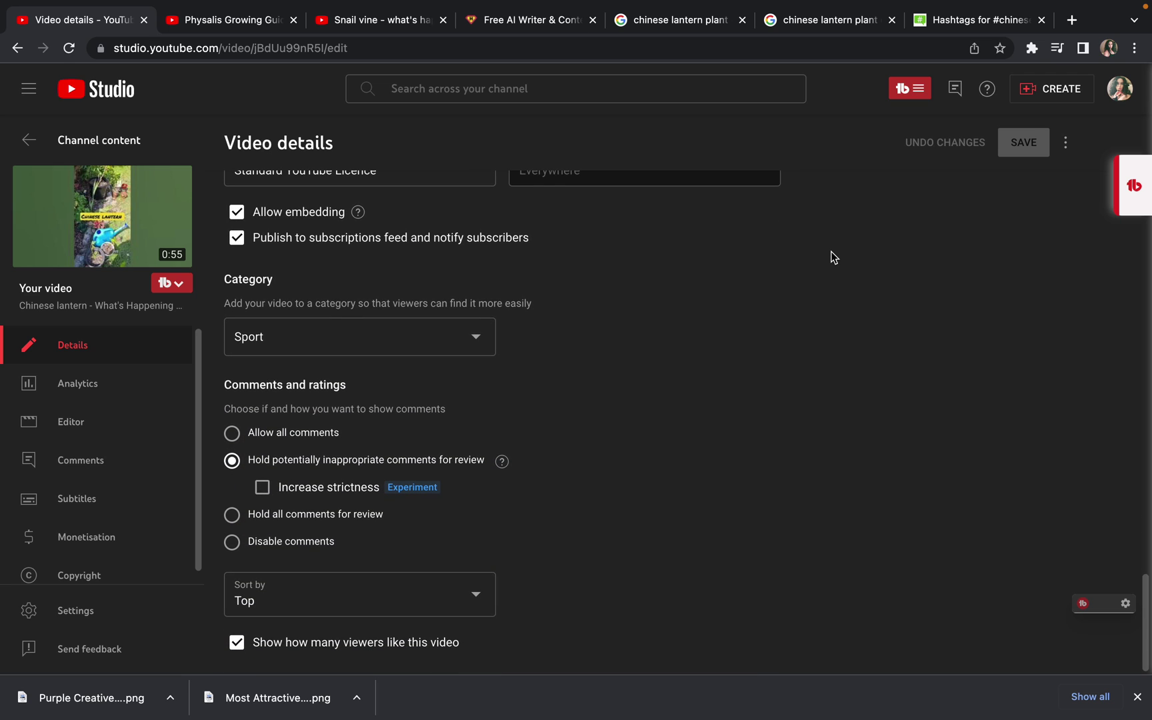
scroll(832, 257, up, 1)
scroll(832, 258, up, 2)
scroll(832, 258, up, 2)
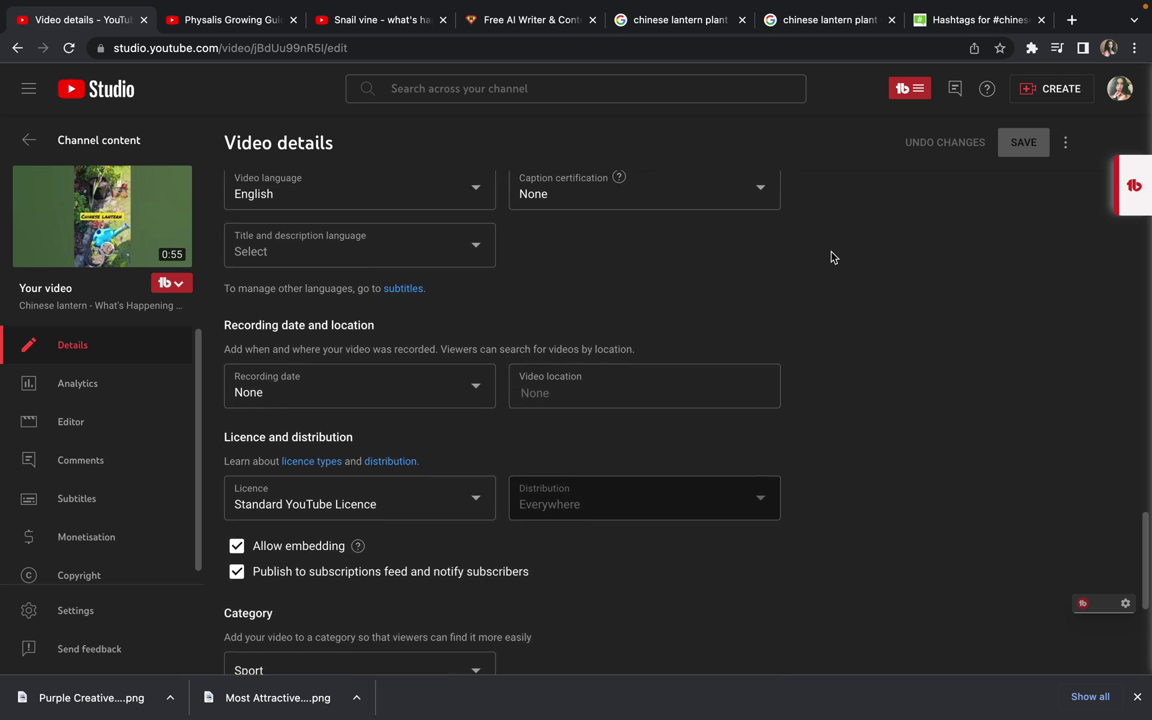
scroll(832, 258, up, 2)
scroll(832, 258, up, 2)
scroll(831, 258, up, 3)
scroll(832, 257, up, 2)
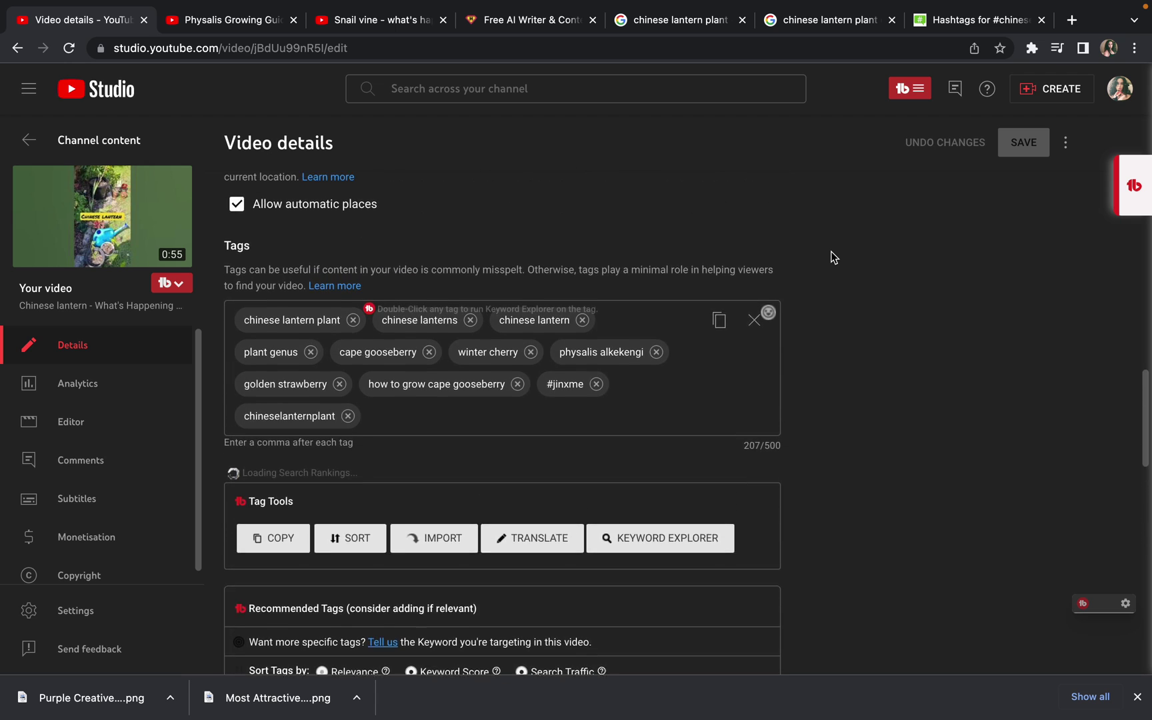
scroll(831, 258, up, 3)
scroll(831, 258, up, 3)
scroll(832, 258, up, 3)
scroll(832, 258, up, 2)
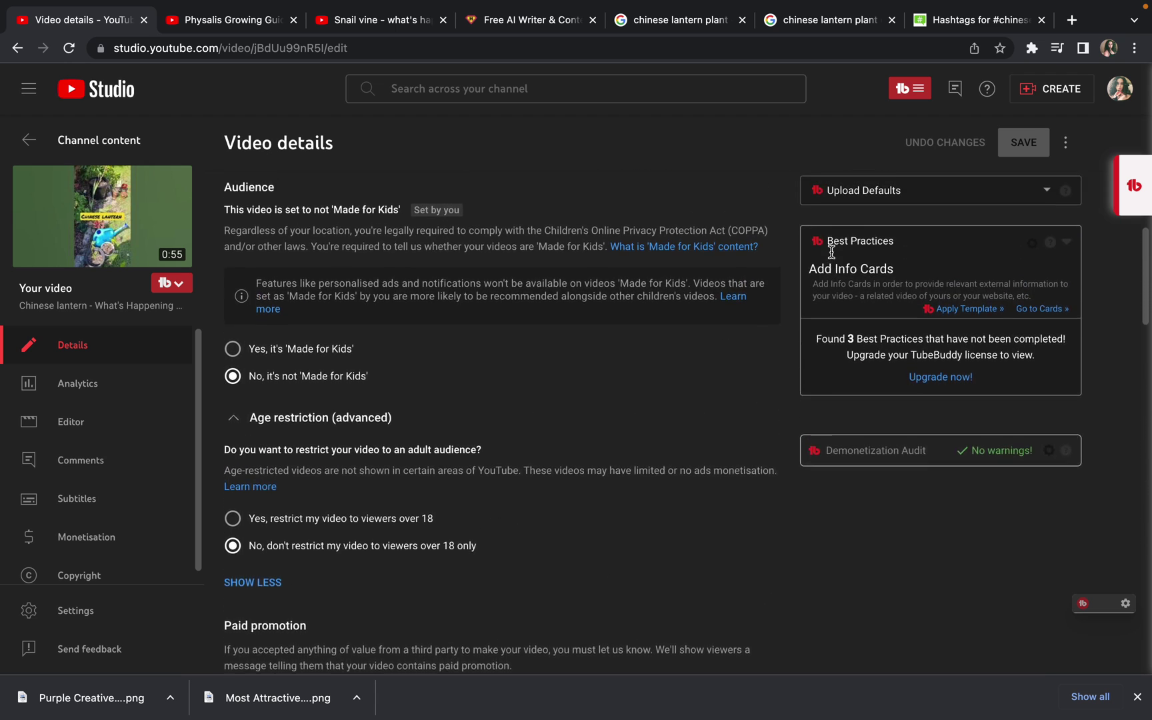
scroll(832, 258, up, 3)
scroll(832, 258, up, 3)
scroll(832, 258, up, 3)
scroll(831, 258, up, 1)
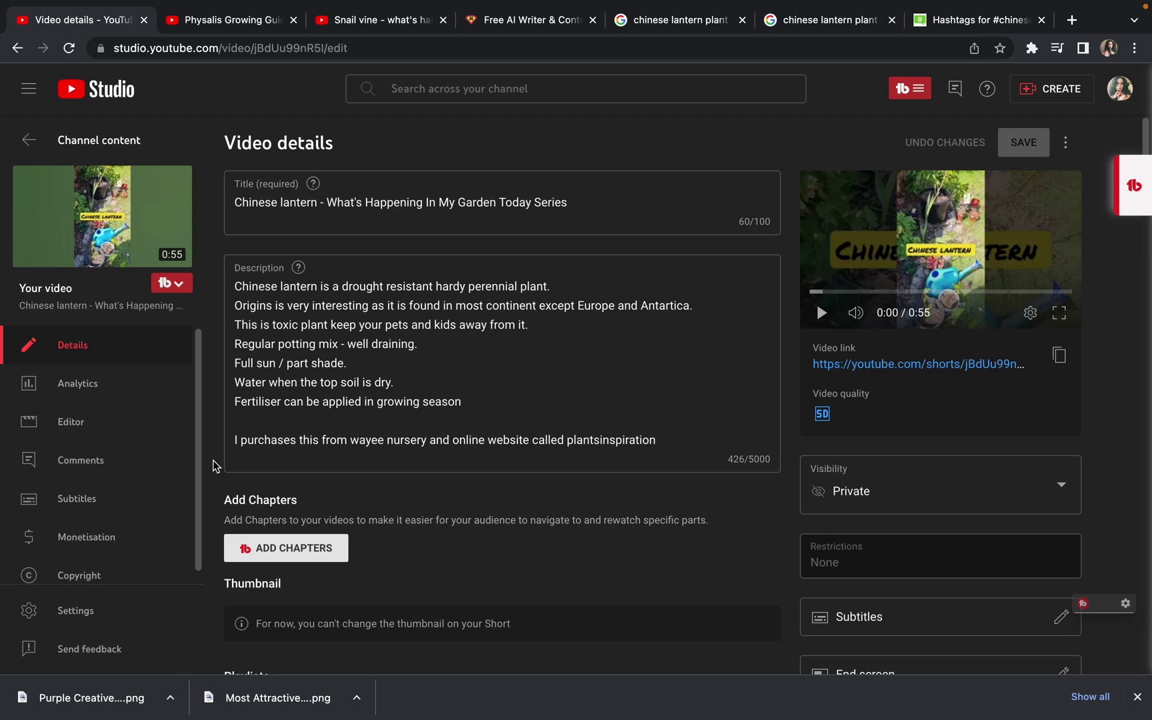
mouse_move(102, 216)
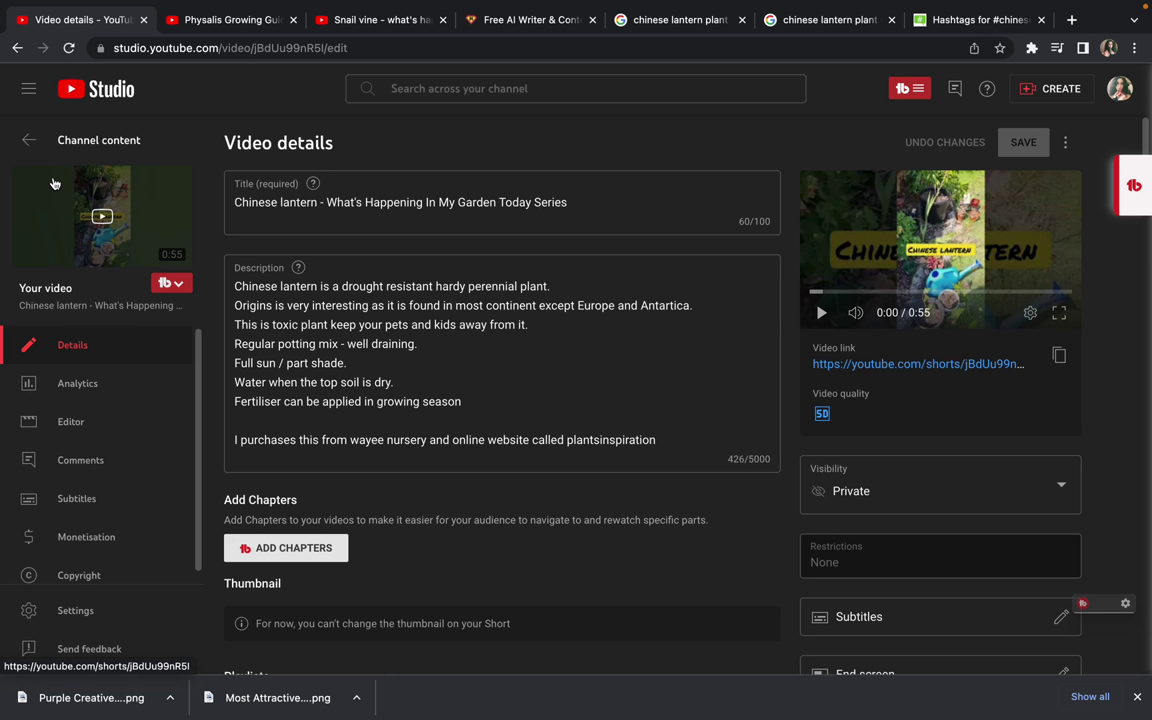
- Turn monetisation on for the Chinese lantern Short, declaring none of the listed content
click(27, 138)
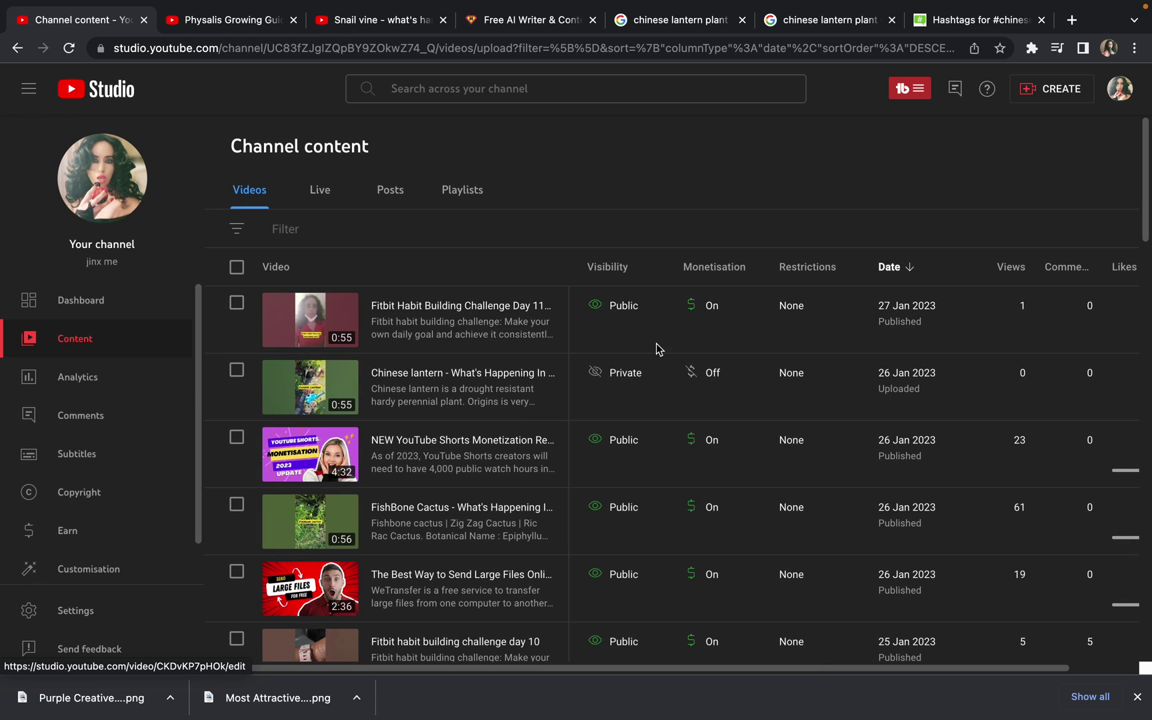
click(734, 373)
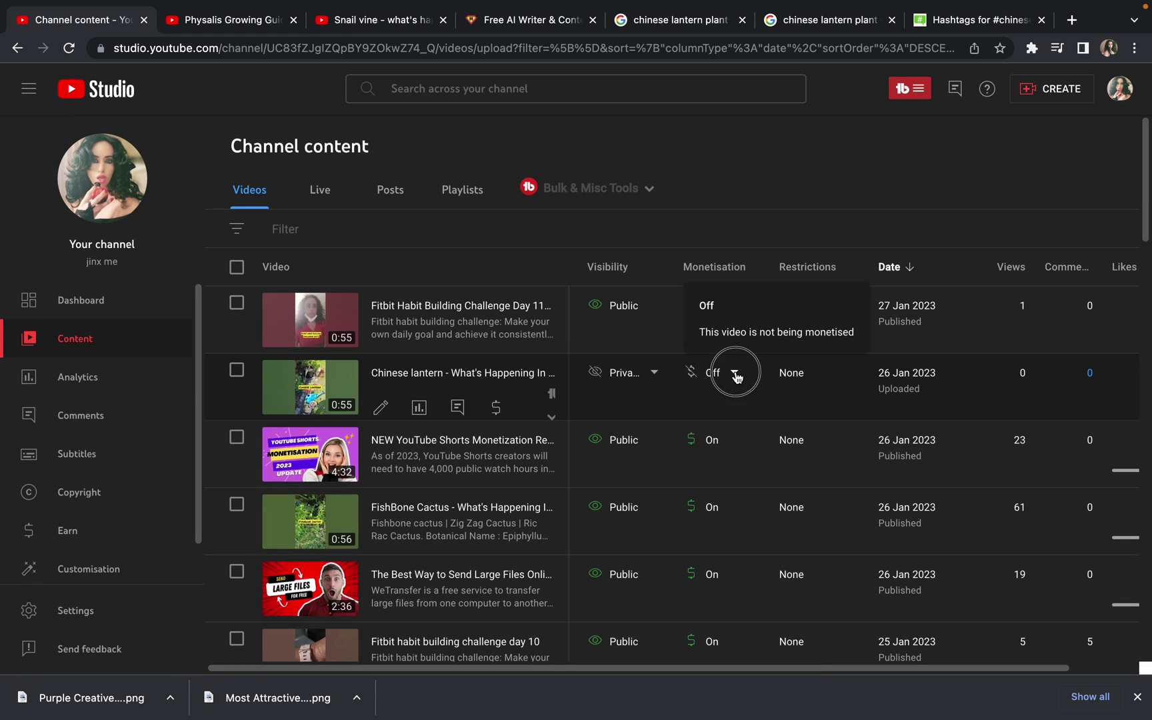
click(719, 380)
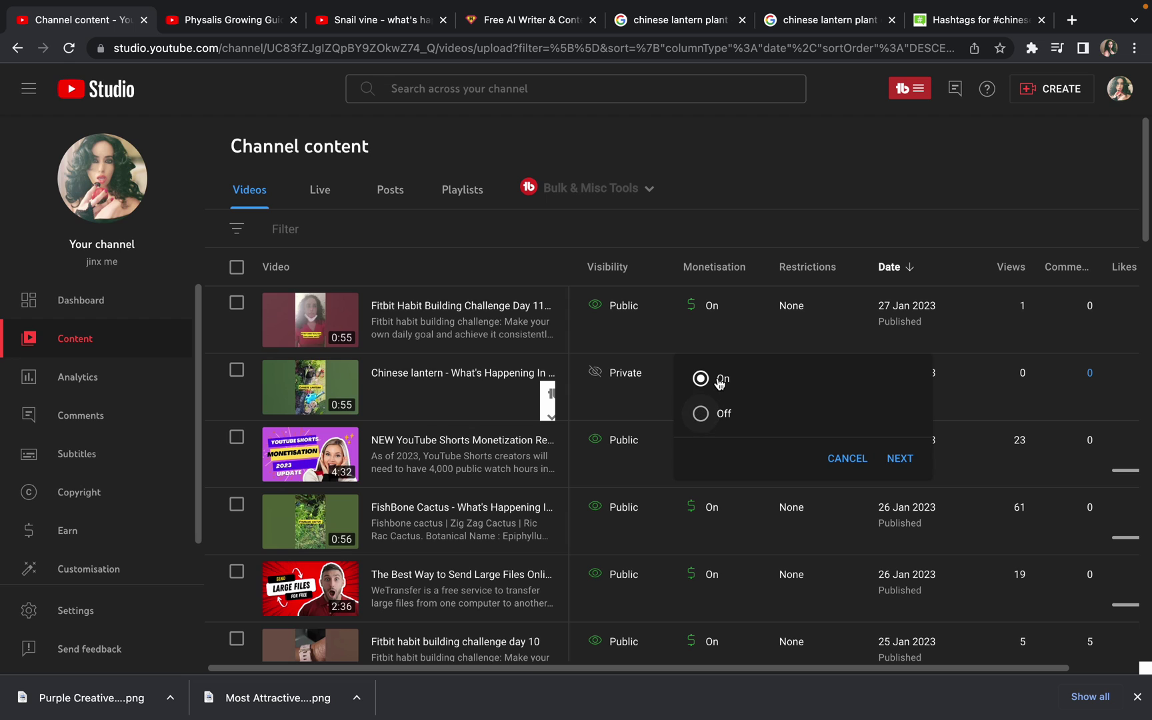
click(900, 460)
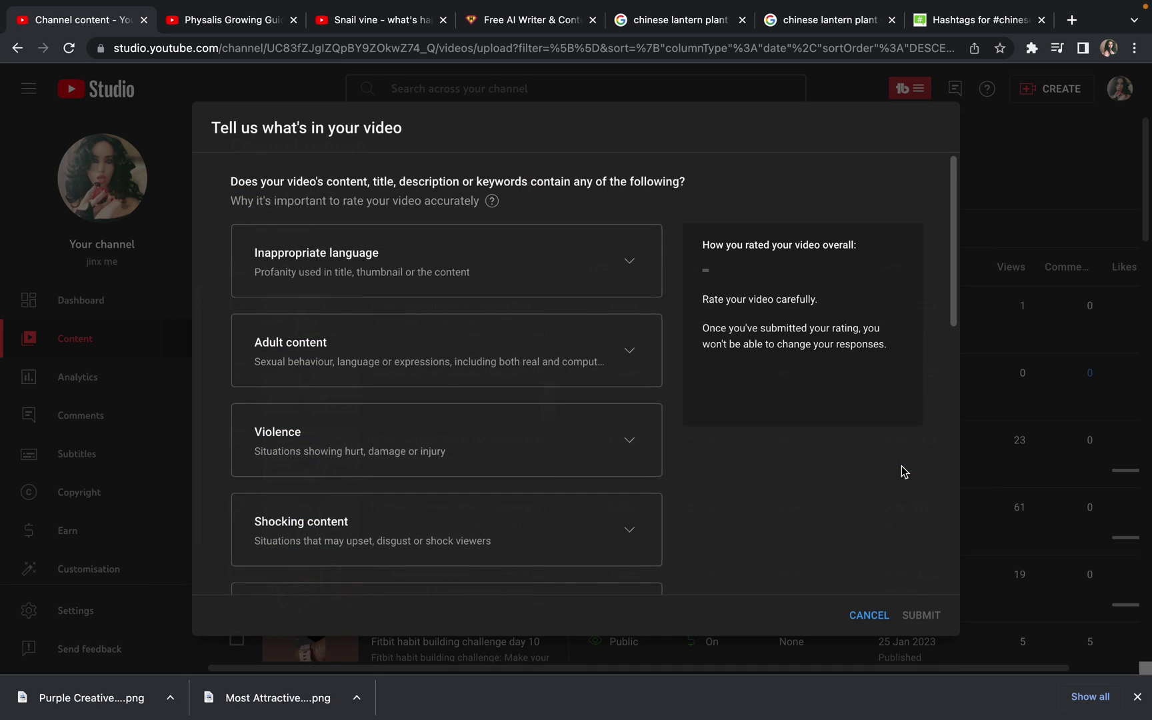
click(957, 430)
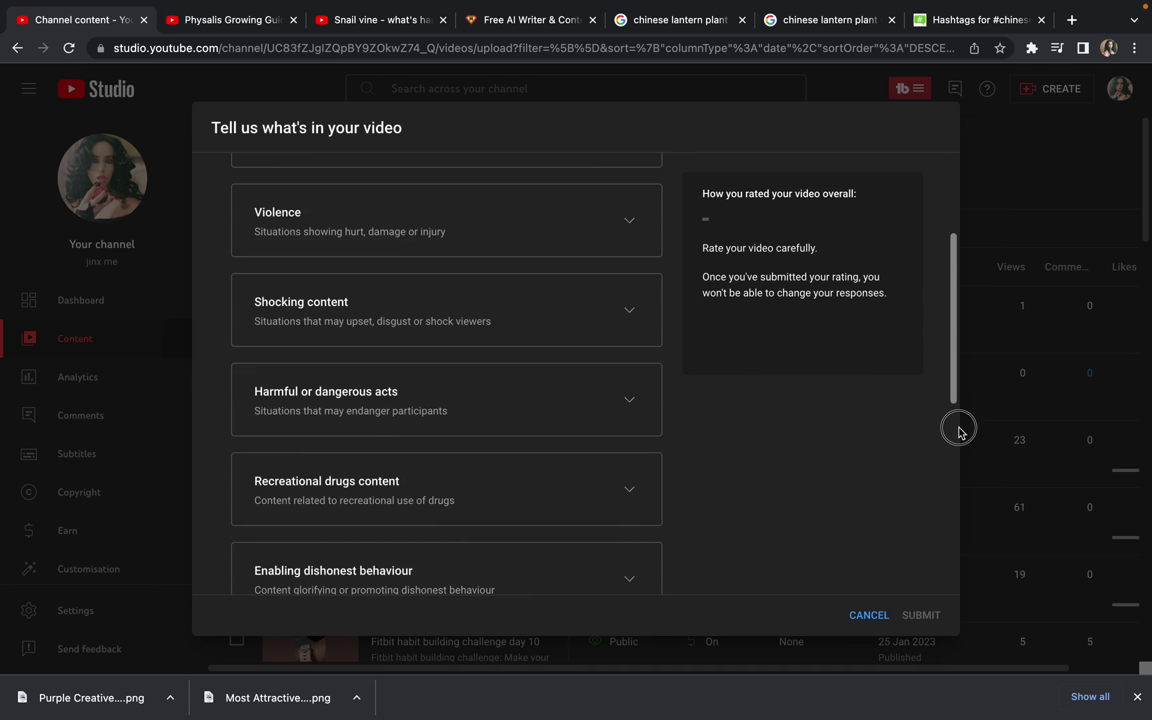
drag(958, 429, 920, 581)
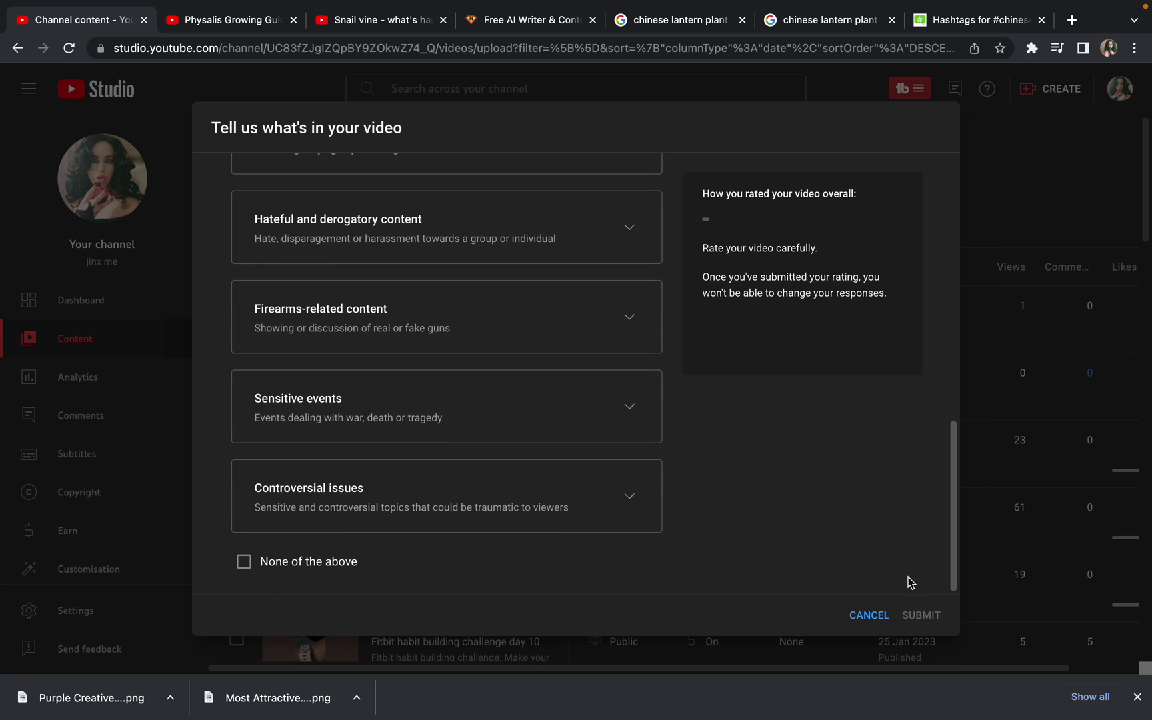
click(245, 563)
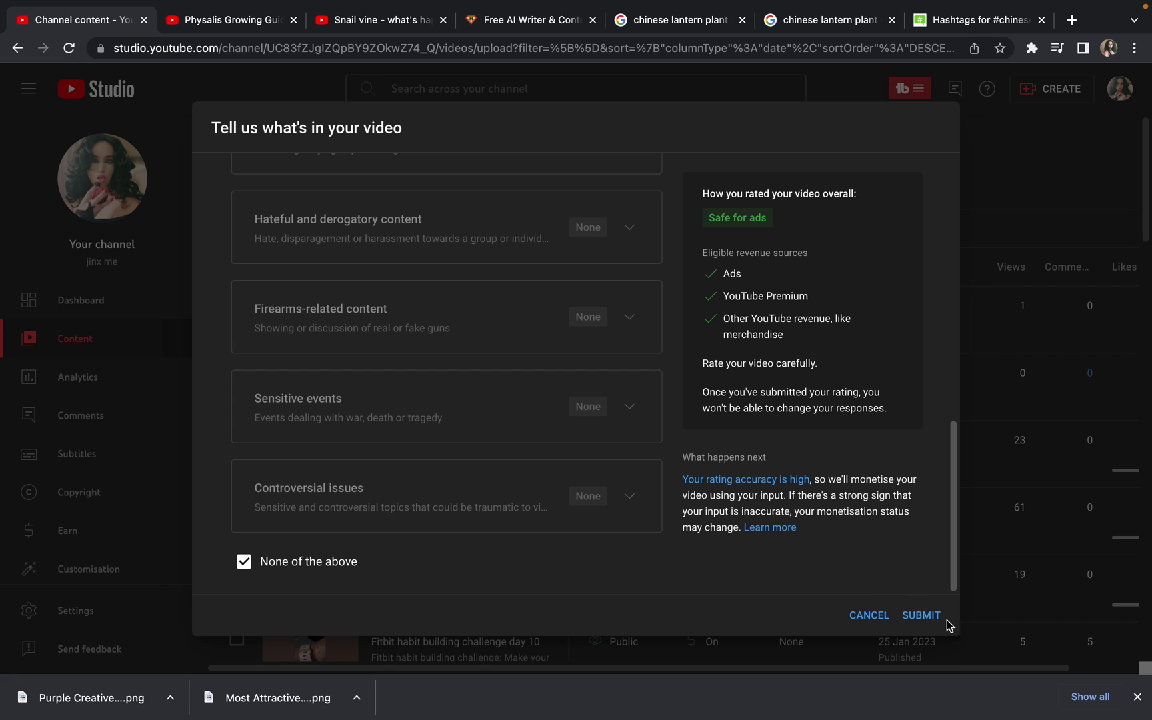
click(920, 615)
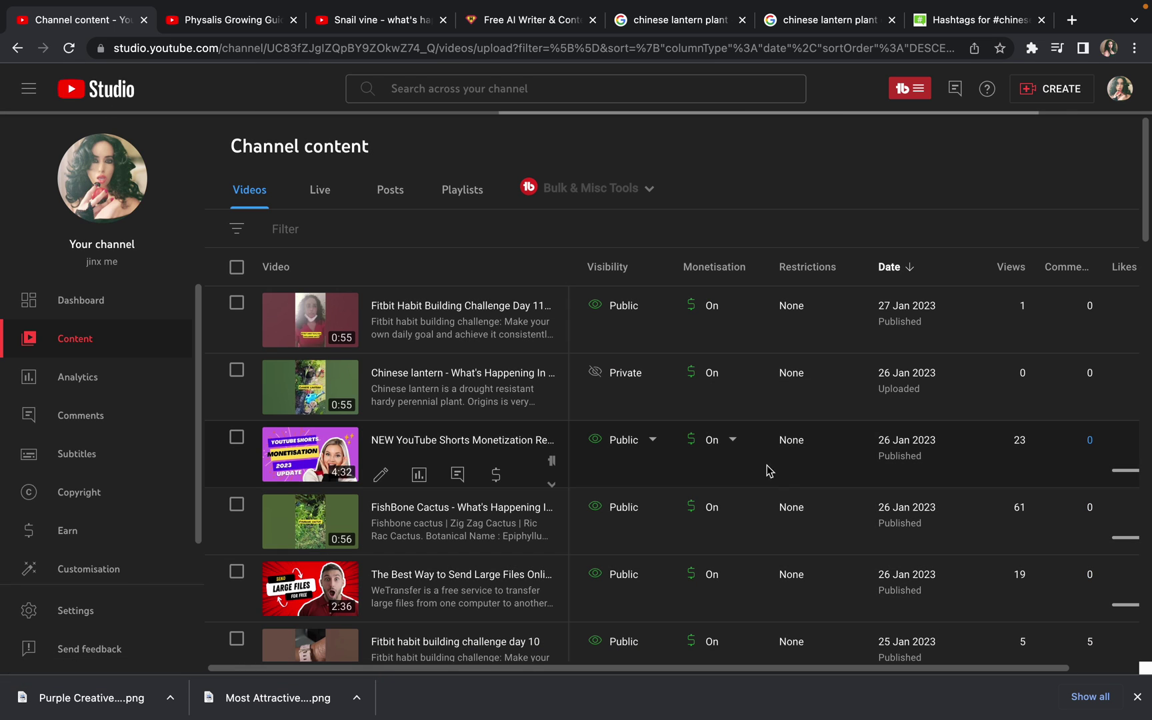
- Publish the Short as Public and open it on YouTube Shorts
mouse_move(621, 372)
click(652, 374)
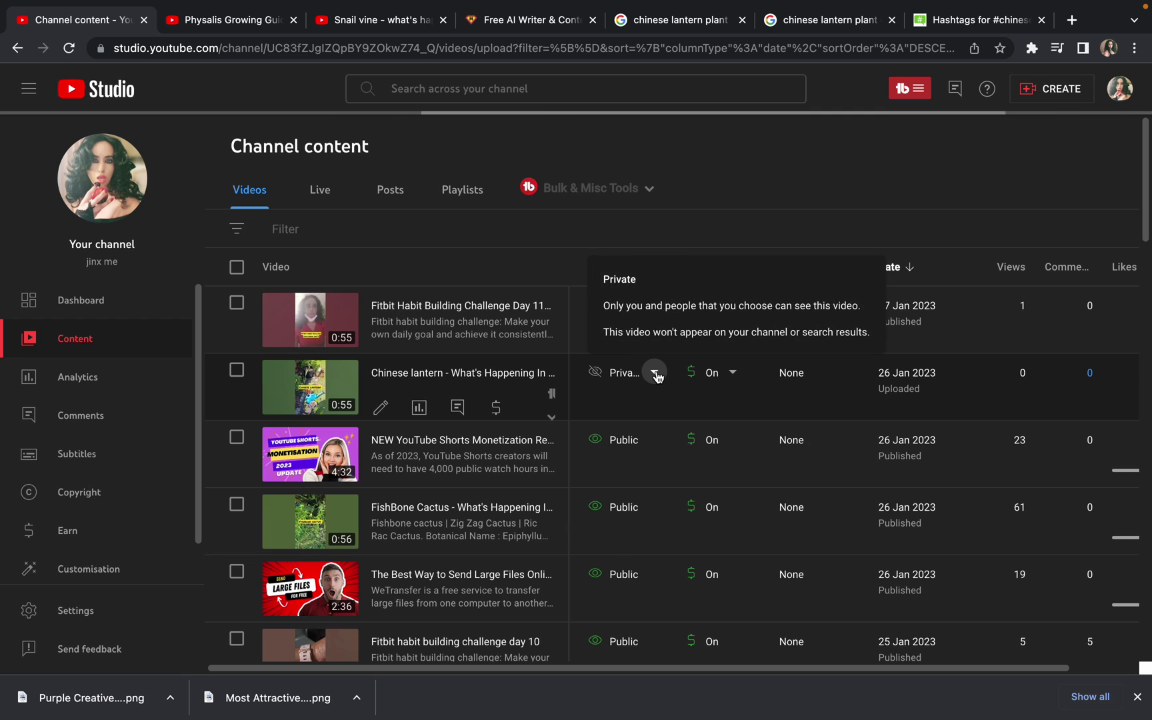
click(636, 467)
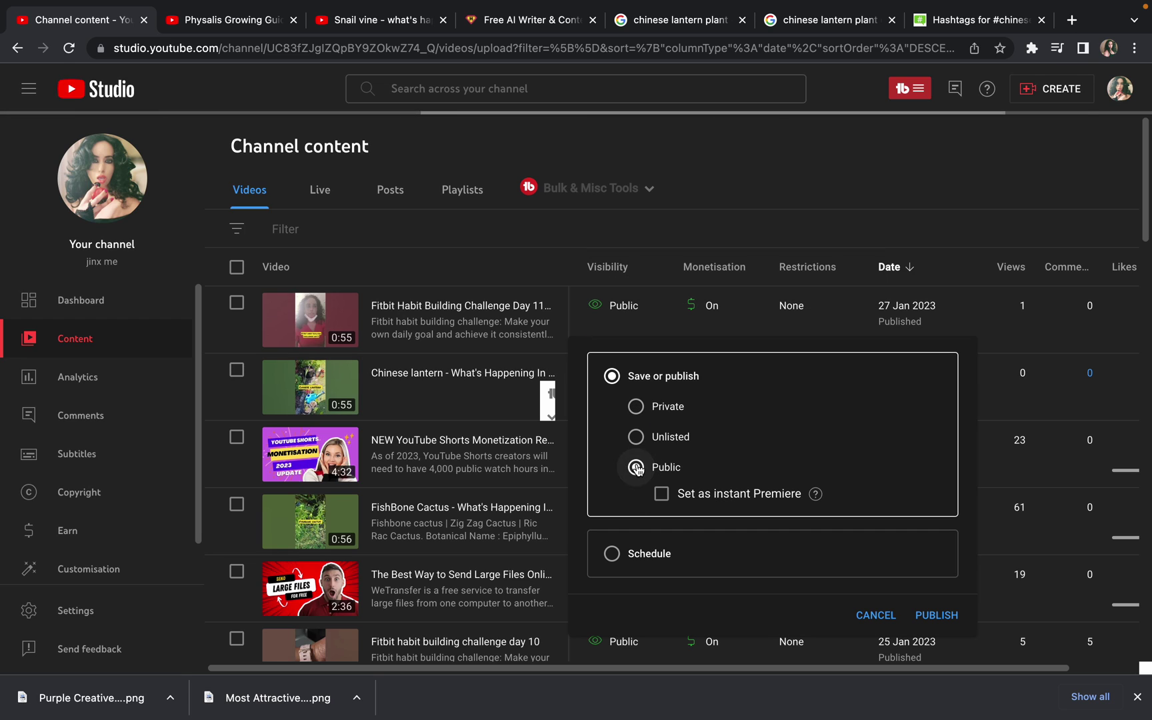
click(928, 614)
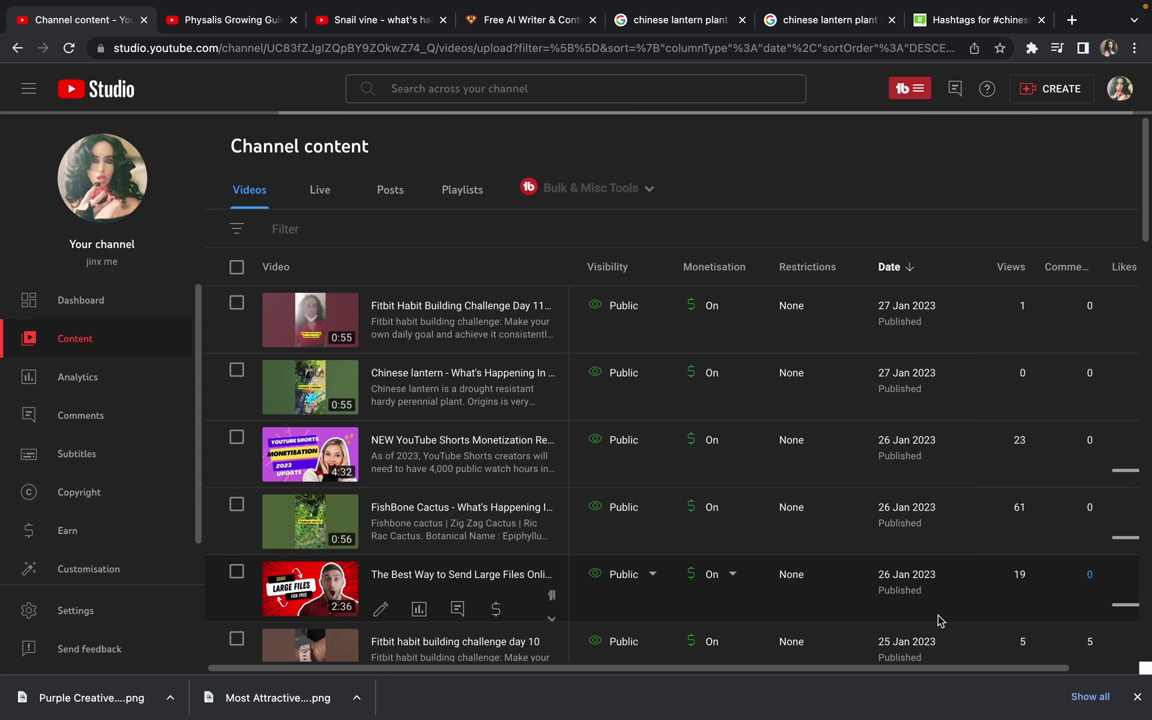
click(432, 375)
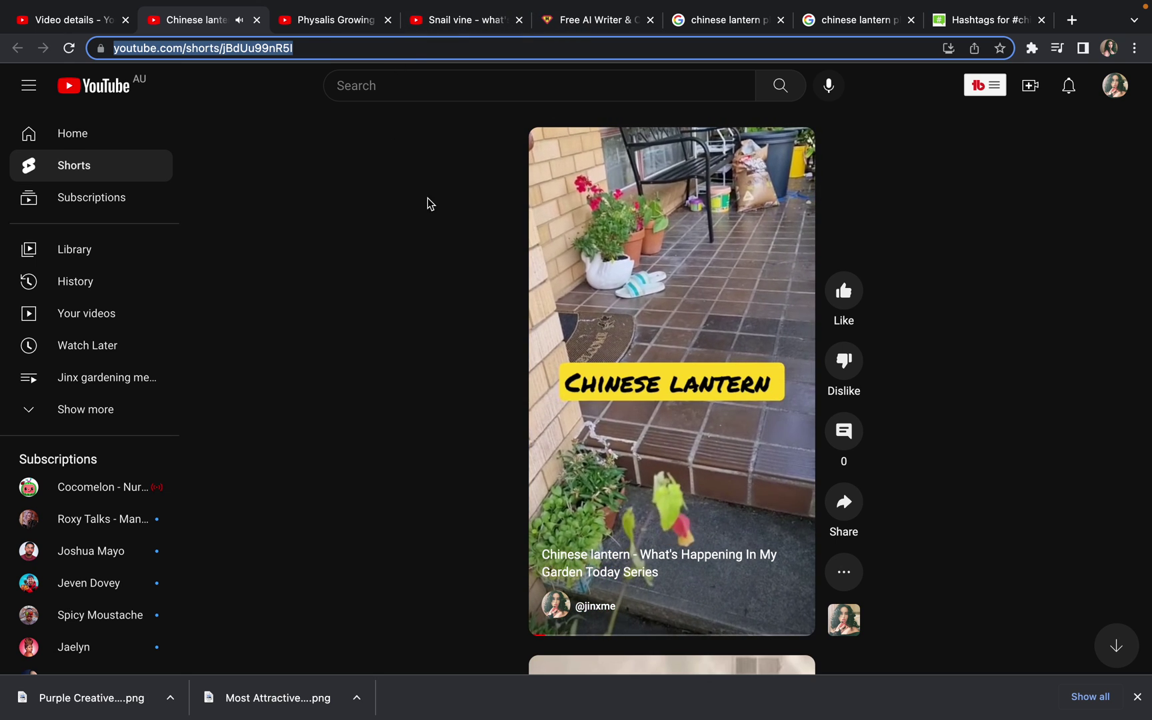
- Pause the Chinese lantern Short, then view the Physalis guide and Snail vine video tabs
click(651, 311)
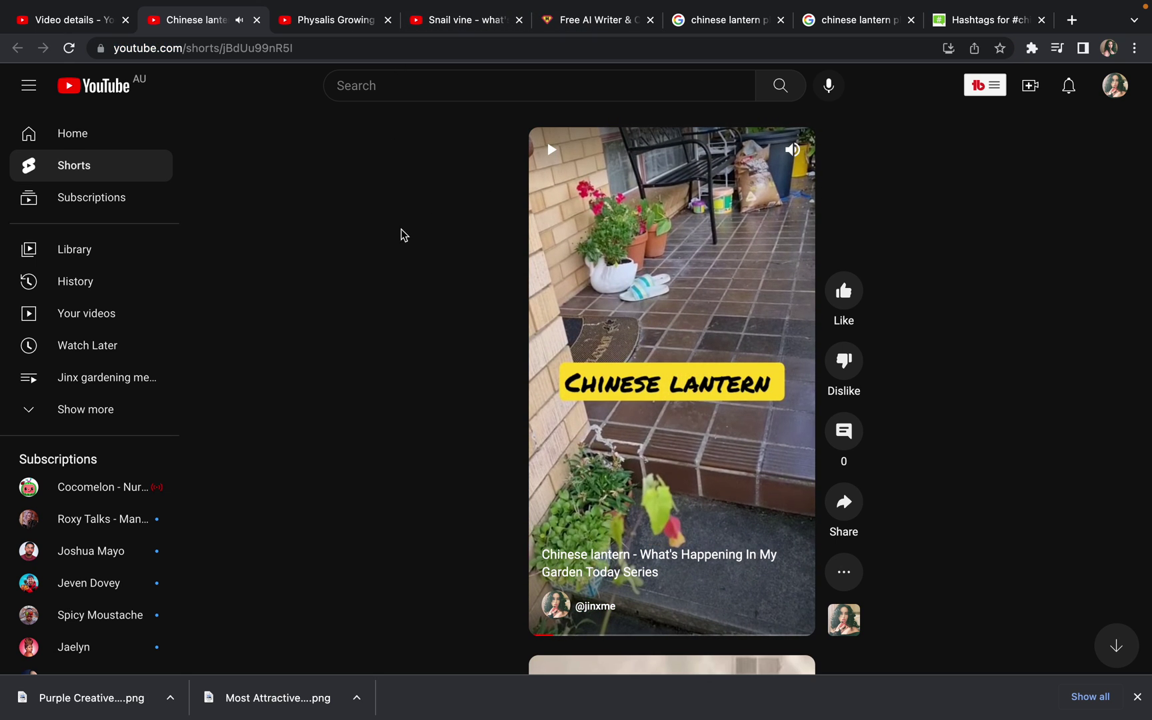
click(332, 24)
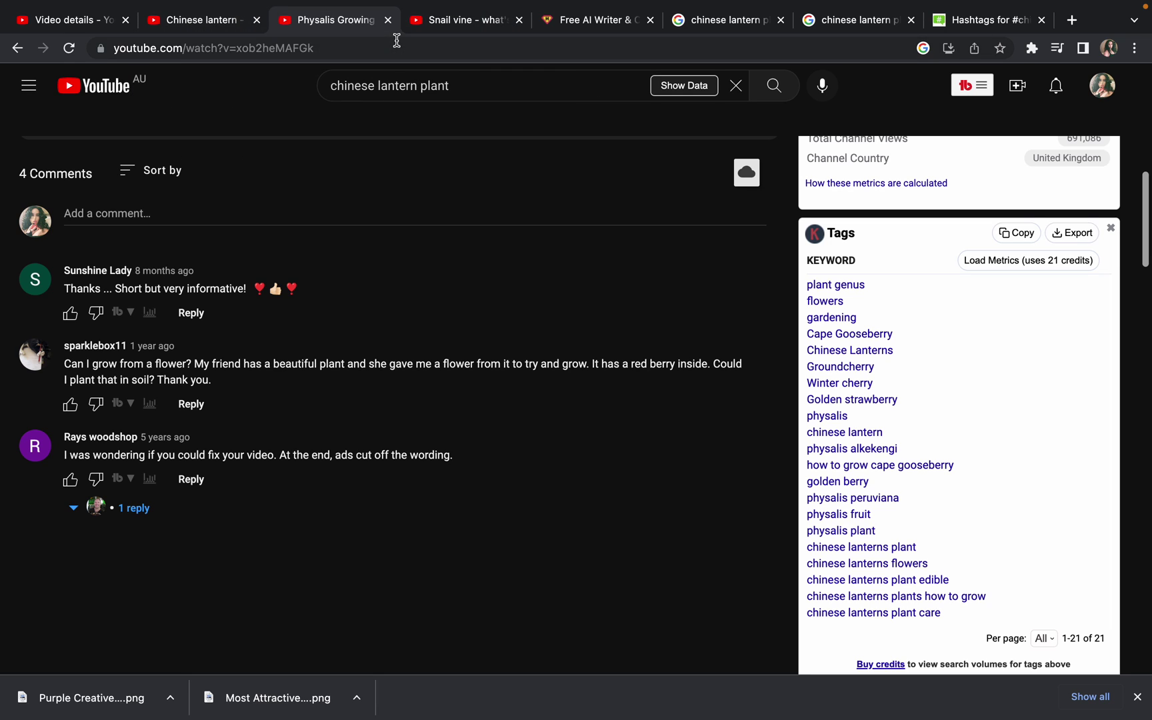
click(484, 27)
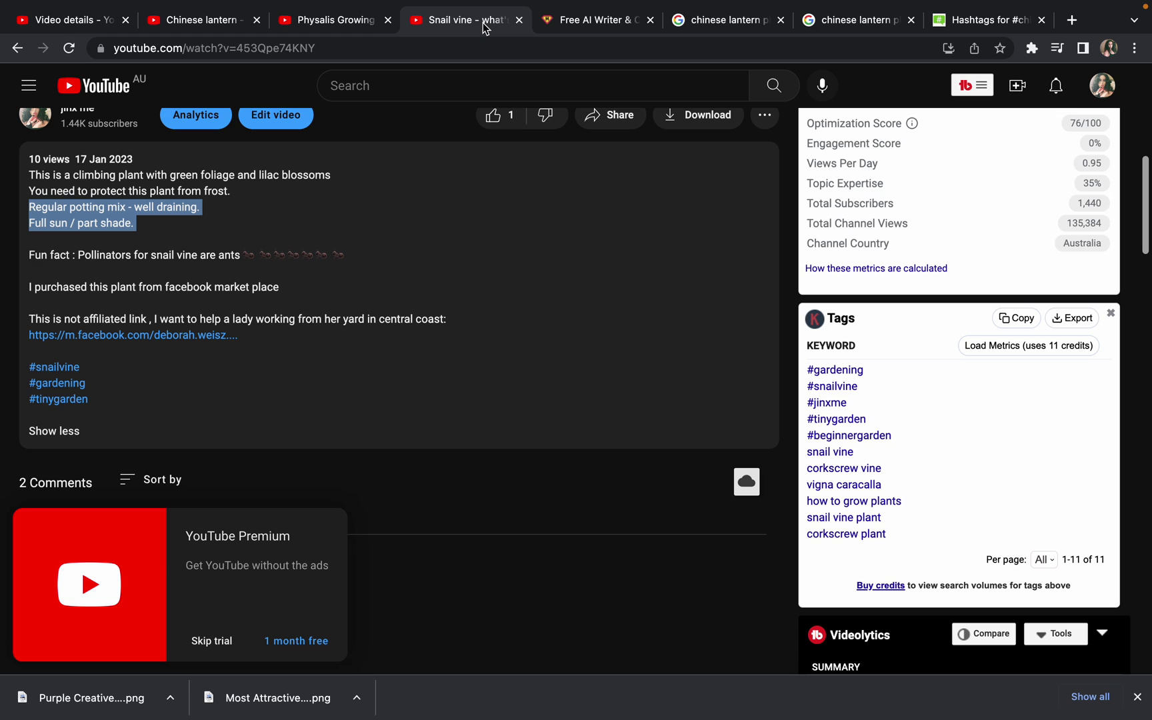
- Pass through the Free AI Writer tab to the 'chinese lantern plant' Google results
click(603, 28)
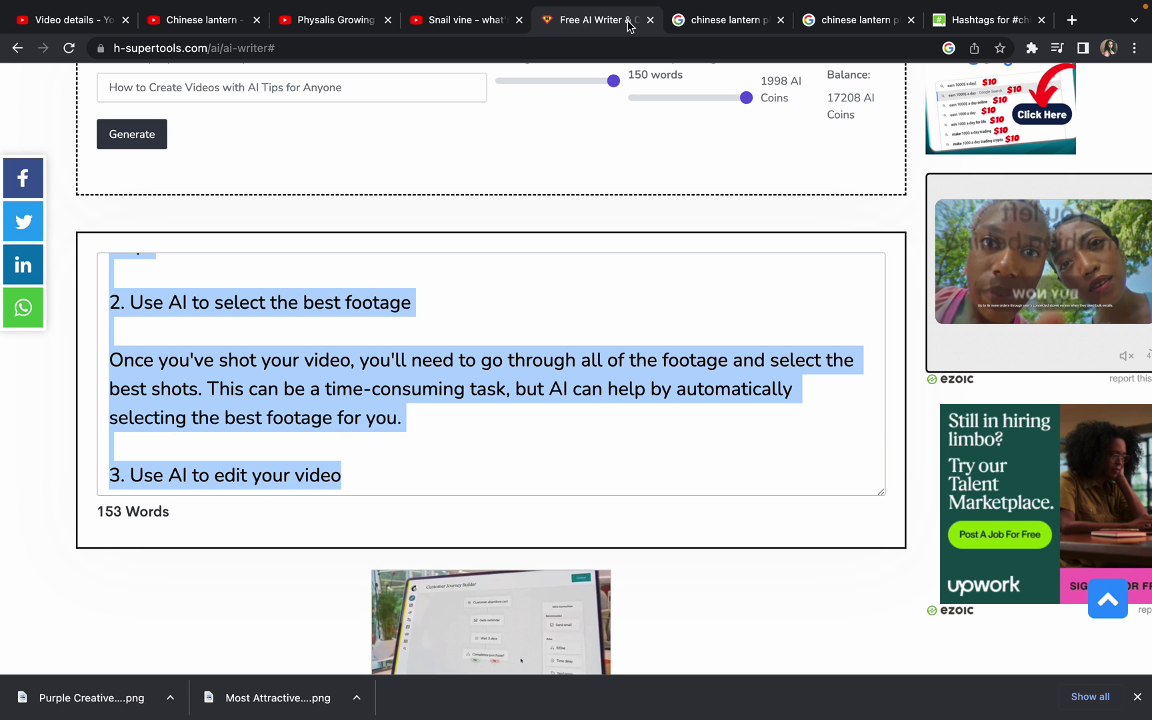
click(700, 23)
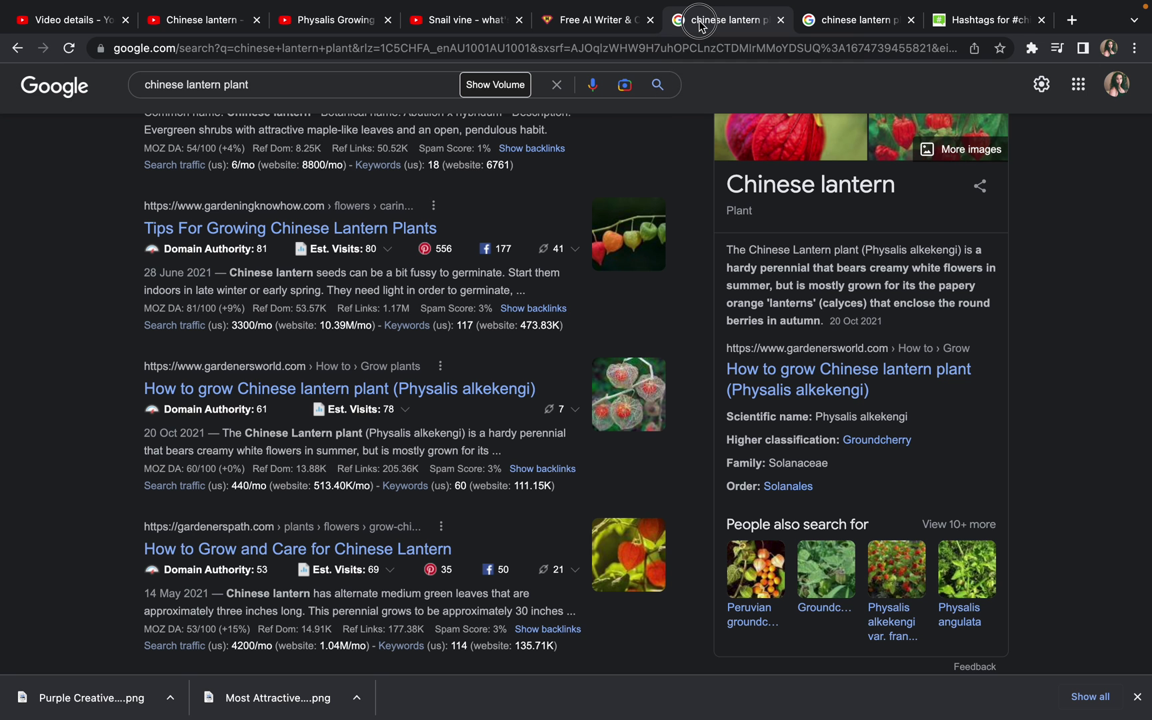